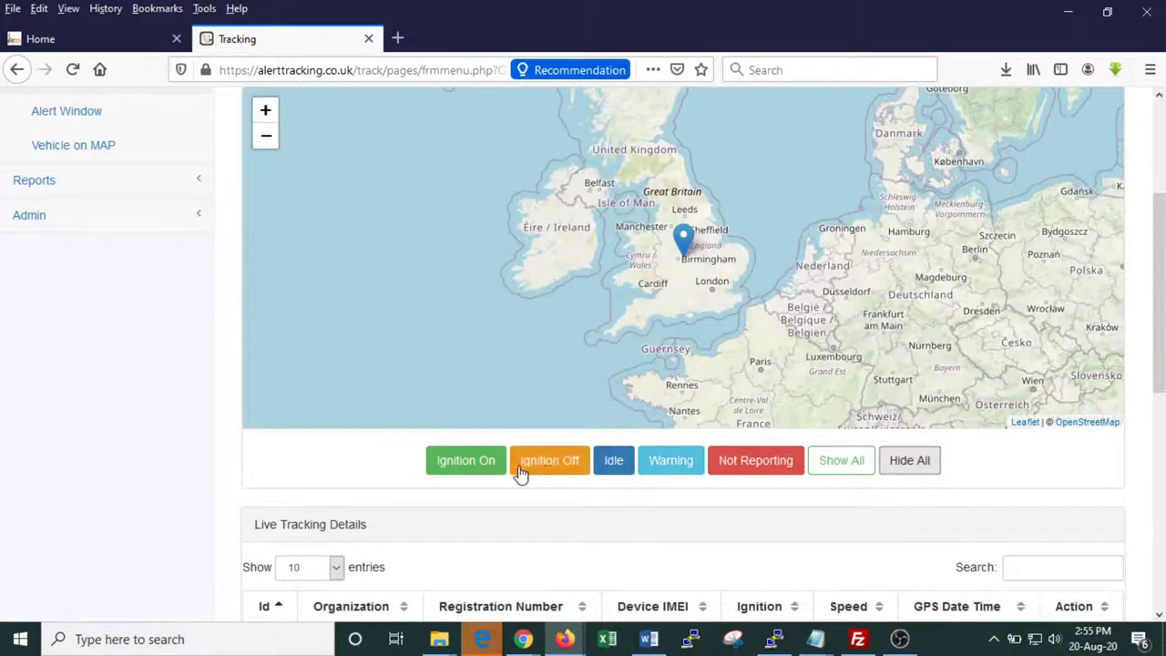
Step: Show only the ignition-on vehicles on the live map and view the tracking details of the one near Sutton Coldfield
{"action": "left_click", "coordinate": [467, 472]}
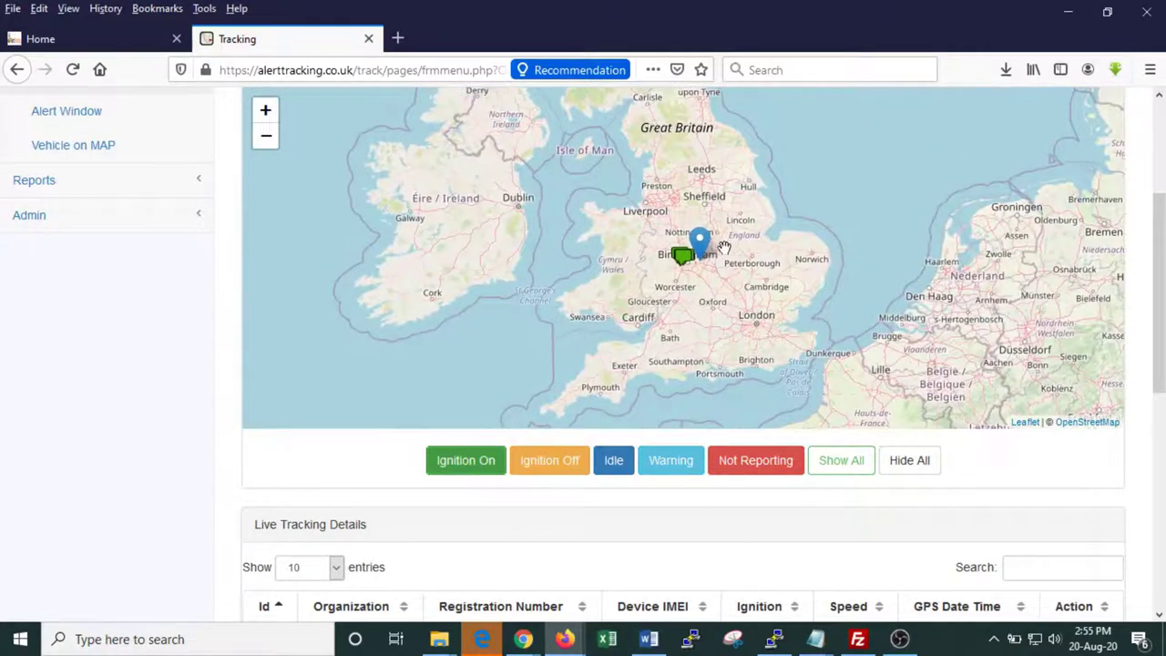
{"action": "scroll", "coordinate": [722, 248], "scroll_direction": "up", "scroll_amount": 3}
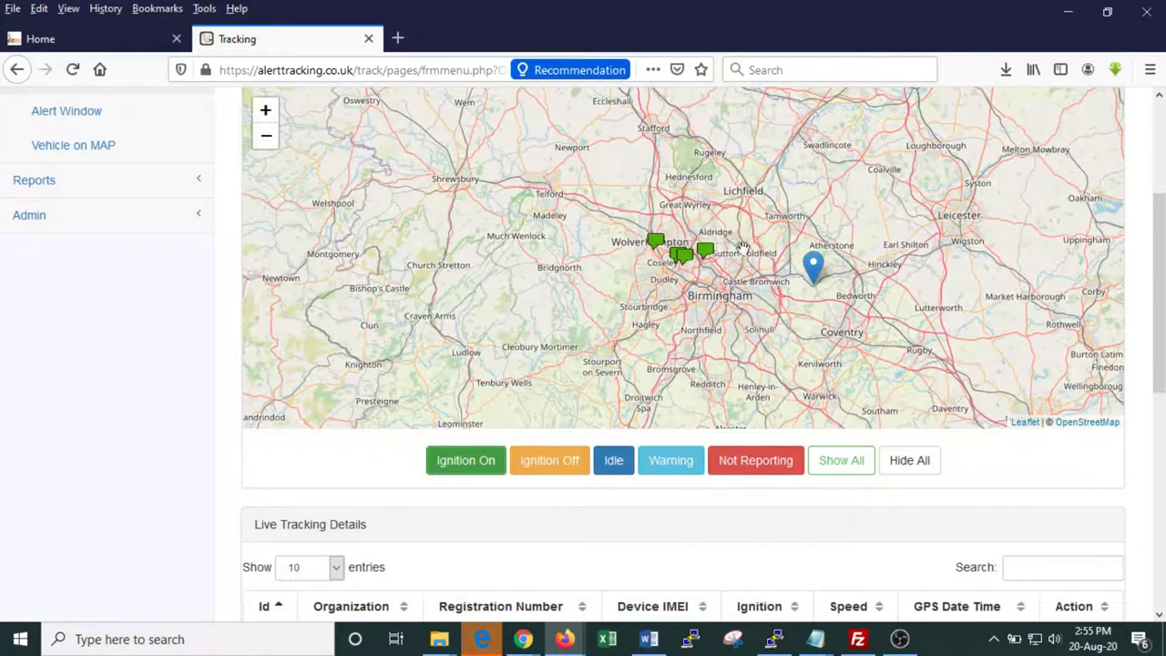
{"action": "left_click", "coordinate": [704, 252]}
{"action": "left_click_drag", "start_coordinate": [688, 185], "coordinate": [646, 178]}
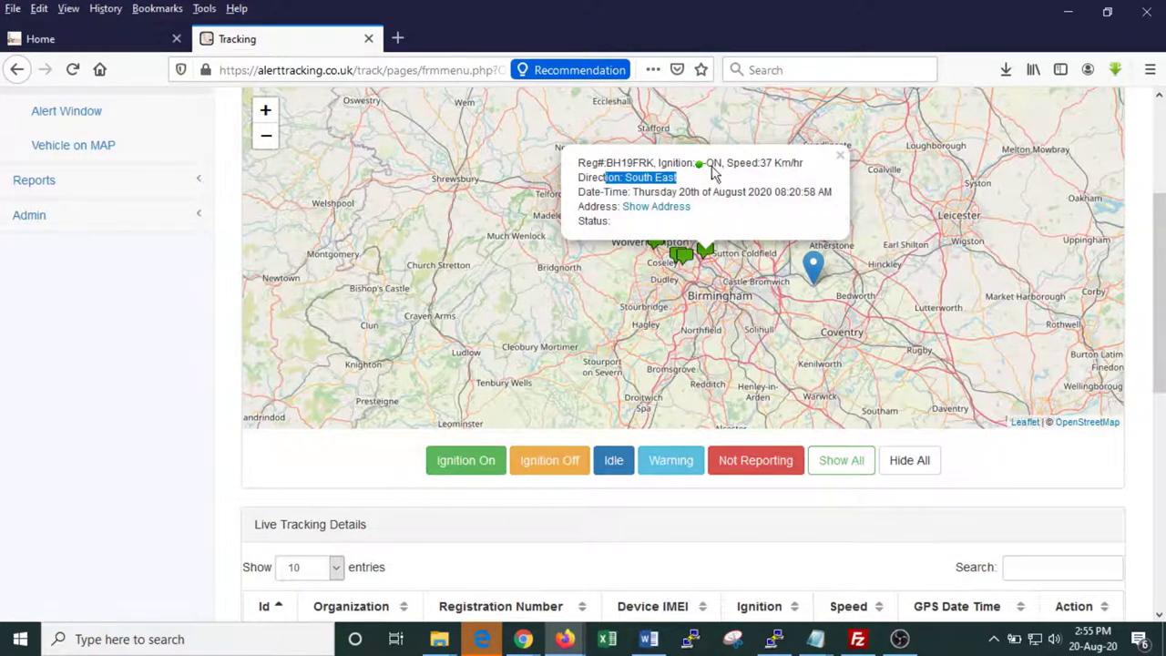
{"action": "left_click_drag", "start_coordinate": [831, 164], "coordinate": [650, 162]}
{"action": "left_click", "coordinate": [679, 182]}
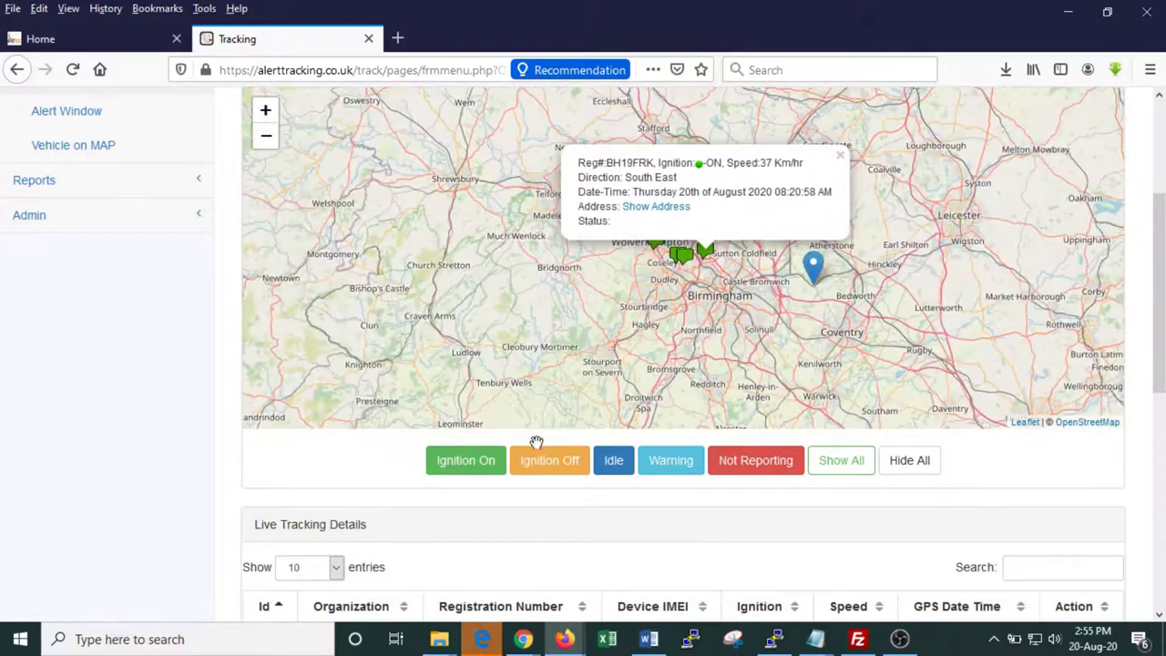
Step: Clear all vehicle markers, display only the ignition-off vehicles, and inspect those around Birmingham
{"action": "left_click", "coordinate": [901, 467]}
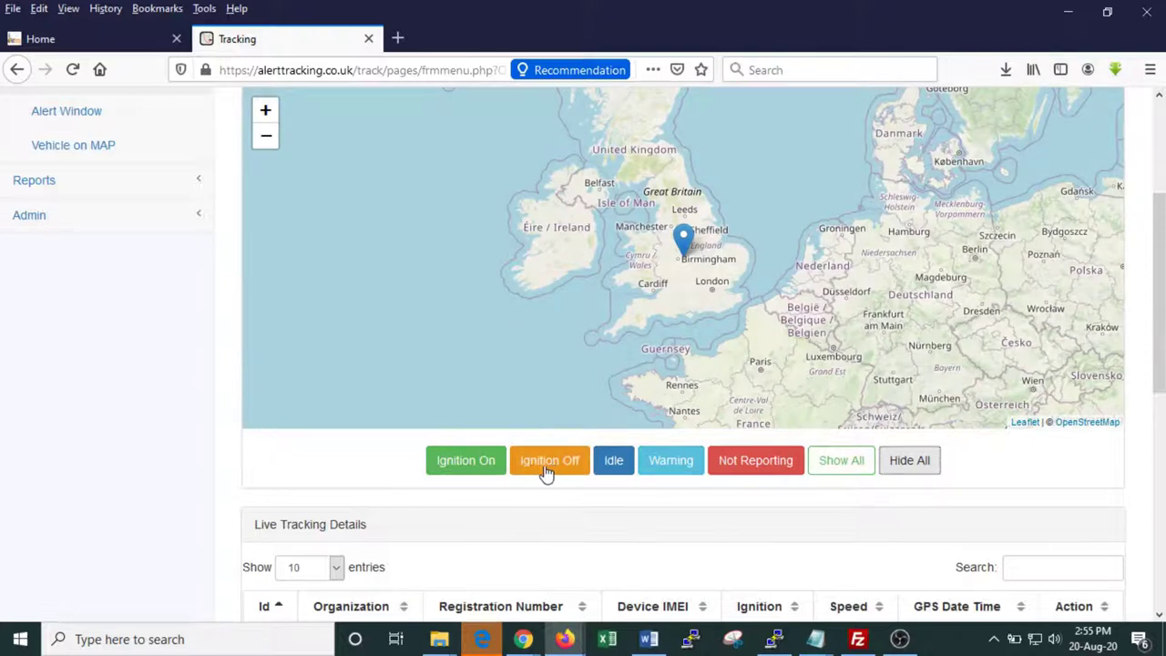
{"action": "left_click", "coordinate": [538, 466]}
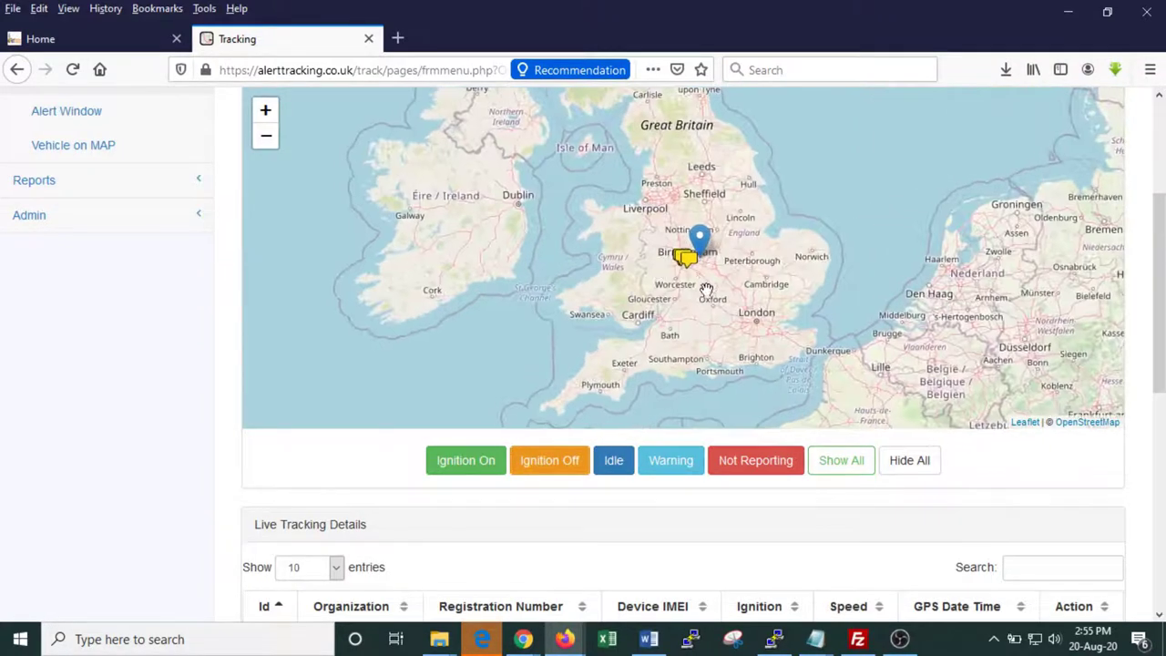
{"action": "scroll", "coordinate": [689, 255], "scroll_direction": "up", "scroll_amount": 2}
{"action": "scroll", "coordinate": [674, 251], "scroll_direction": "down", "scroll_amount": 2}
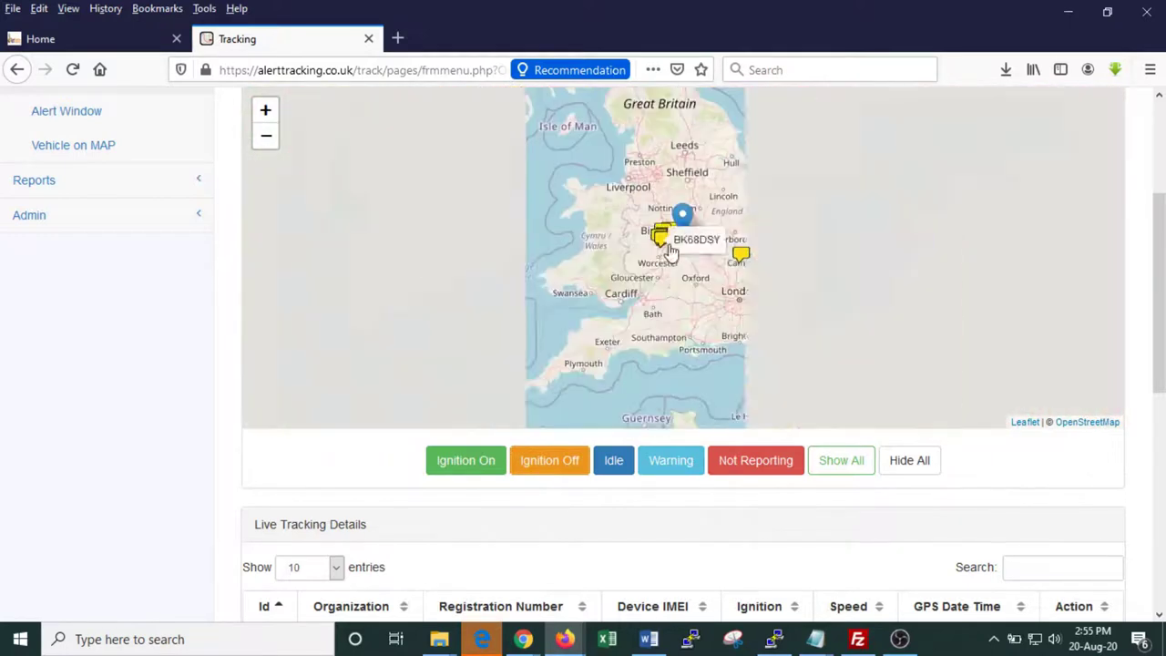
{"action": "scroll", "coordinate": [668, 246], "scroll_direction": "up", "scroll_amount": 2}
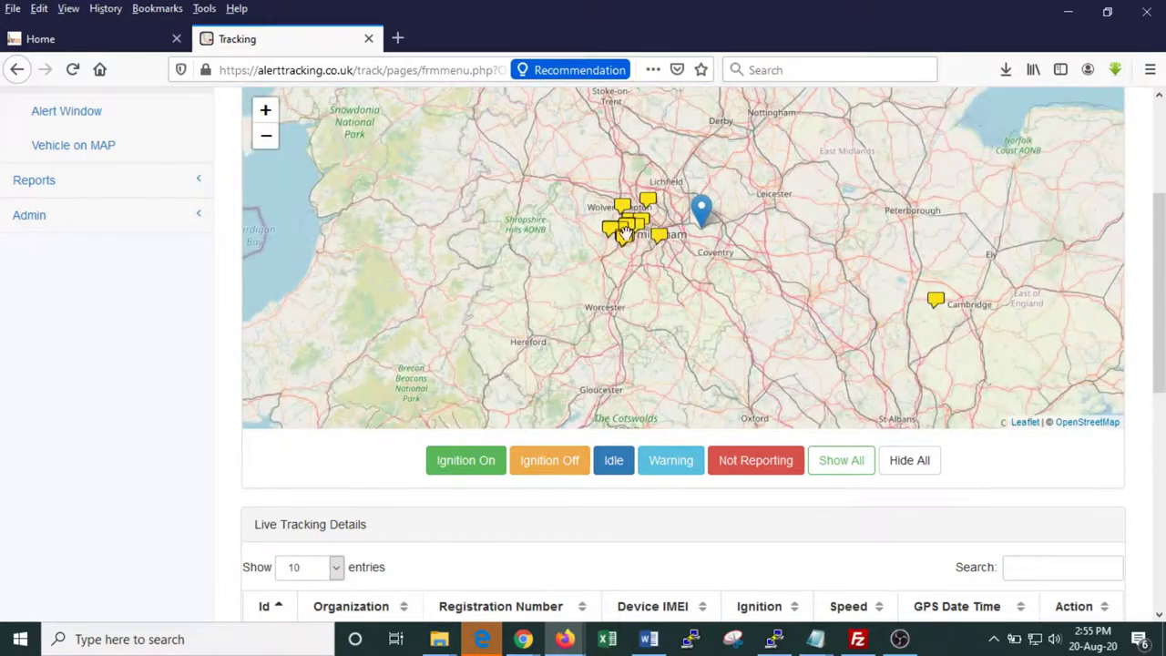
{"action": "scroll", "coordinate": [624, 232], "scroll_direction": "up", "scroll_amount": 2}
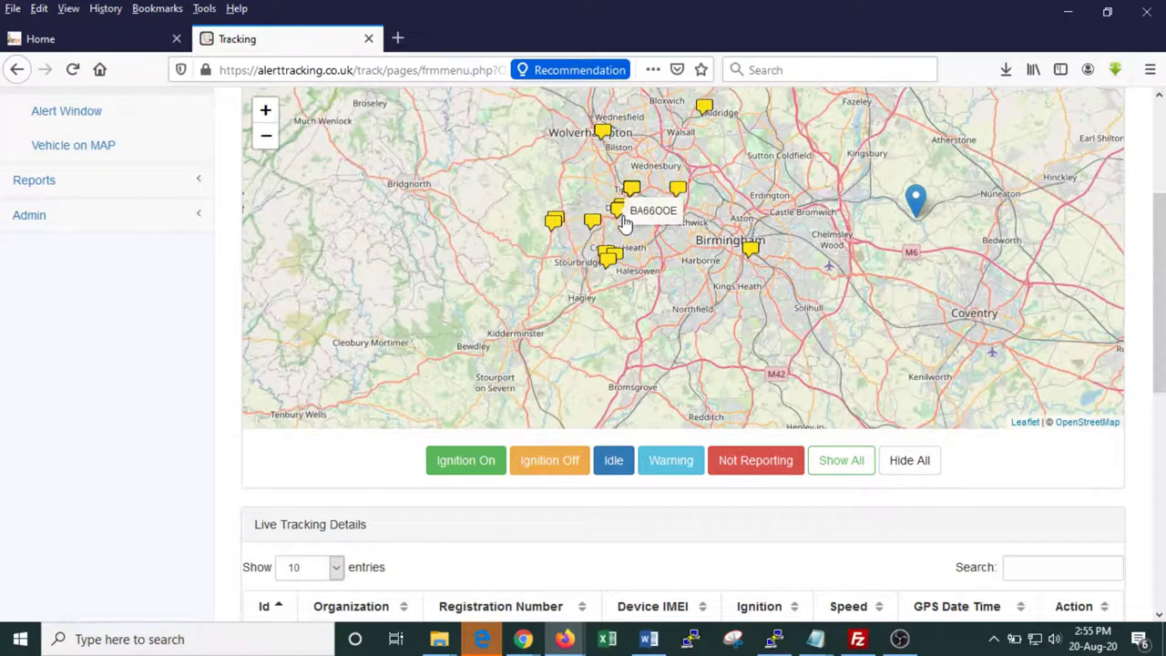
Step: Clear the markers, show all vehicles on the map, and view the details of a non-reporting vehicle and an ignition-on one
{"action": "left_click", "coordinate": [907, 463]}
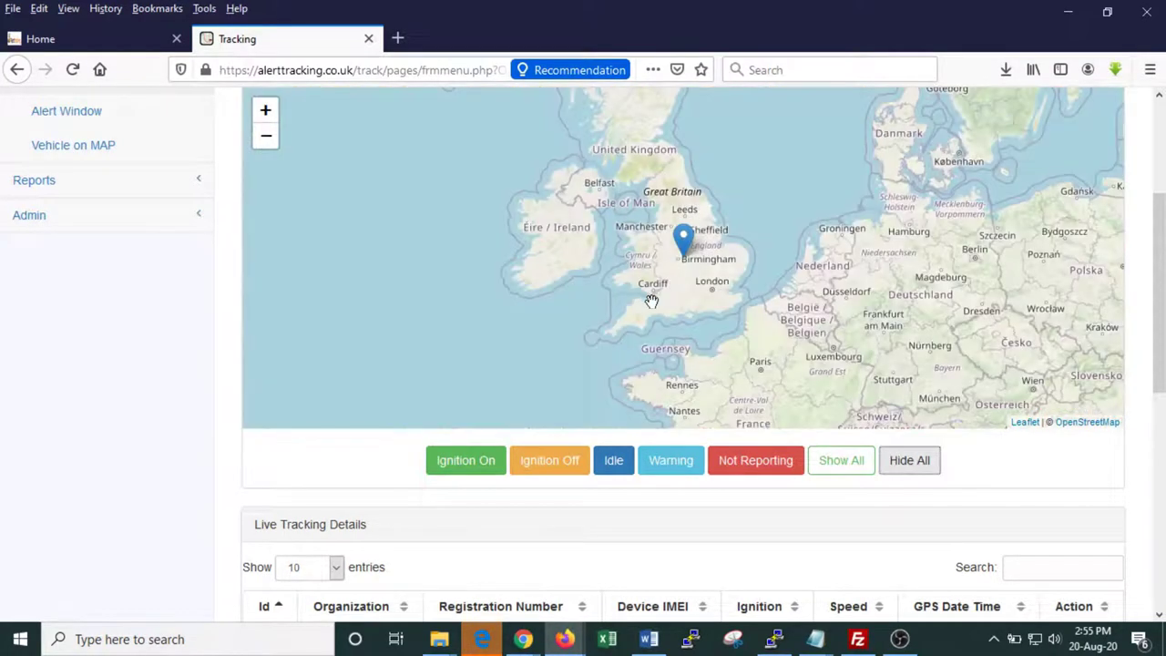
{"action": "left_click", "coordinate": [828, 472]}
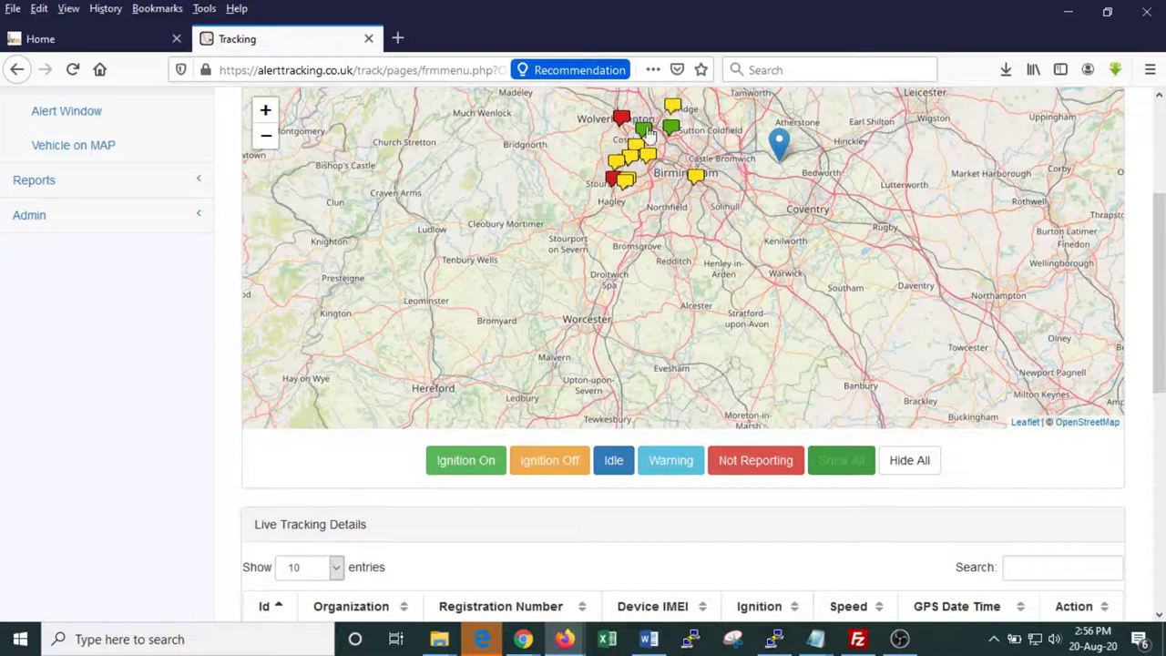
{"action": "left_click", "coordinate": [621, 120]}
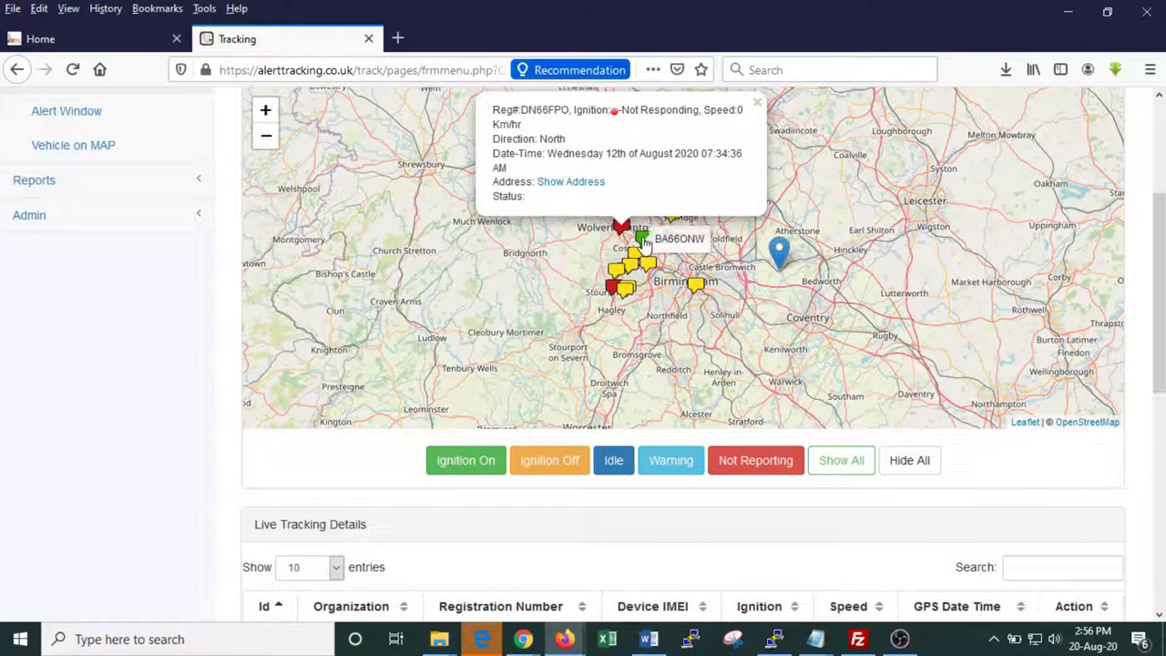
{"action": "left_click", "coordinate": [672, 238]}
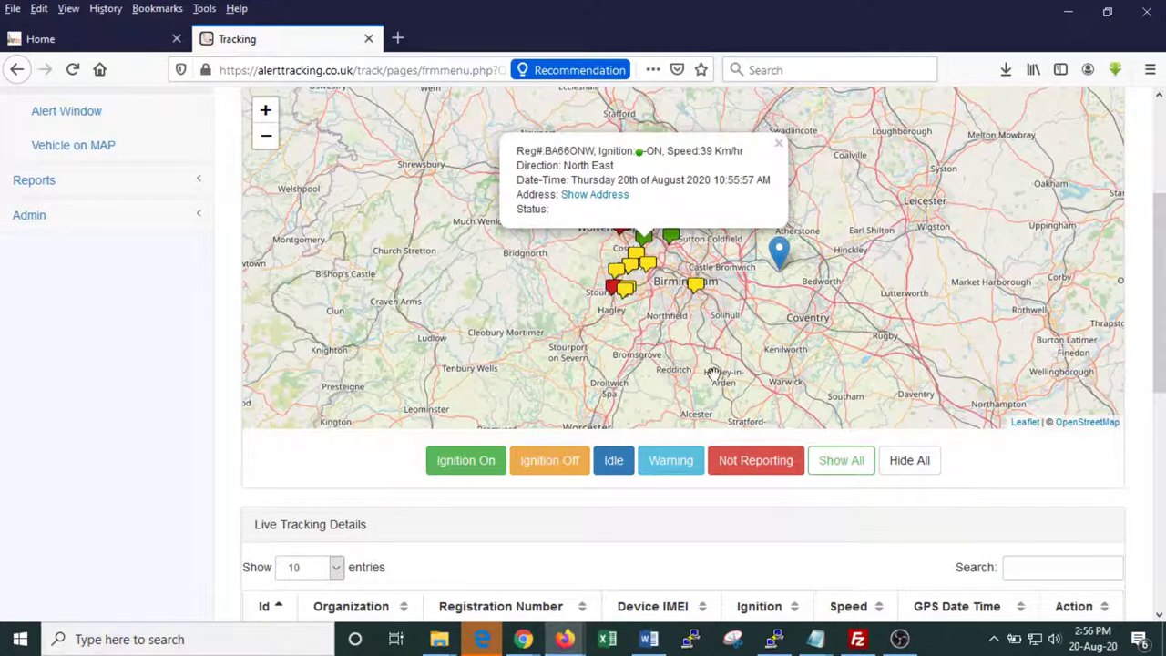
Step: Examine the speed and GPS time of the ignition-on vehicle with Id 14 in the Live Tracking Details table
{"action": "scroll", "coordinate": [909, 520], "scroll_direction": "down", "scroll_amount": 10}
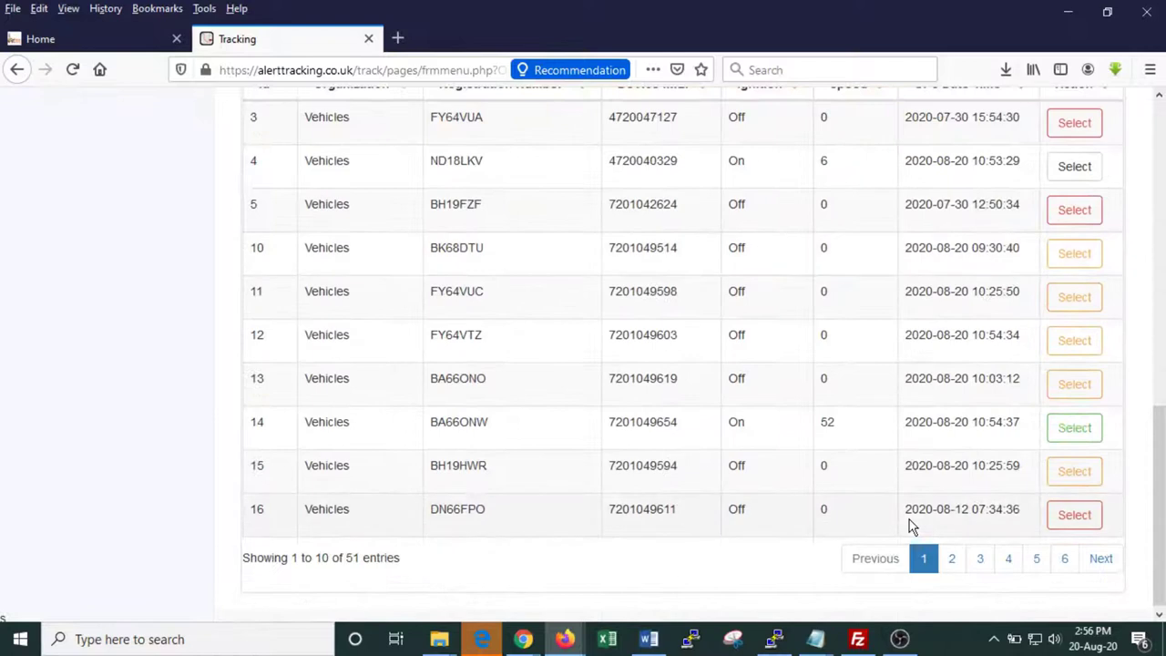
{"action": "left_click_drag", "start_coordinate": [1023, 435], "coordinate": [791, 433]}
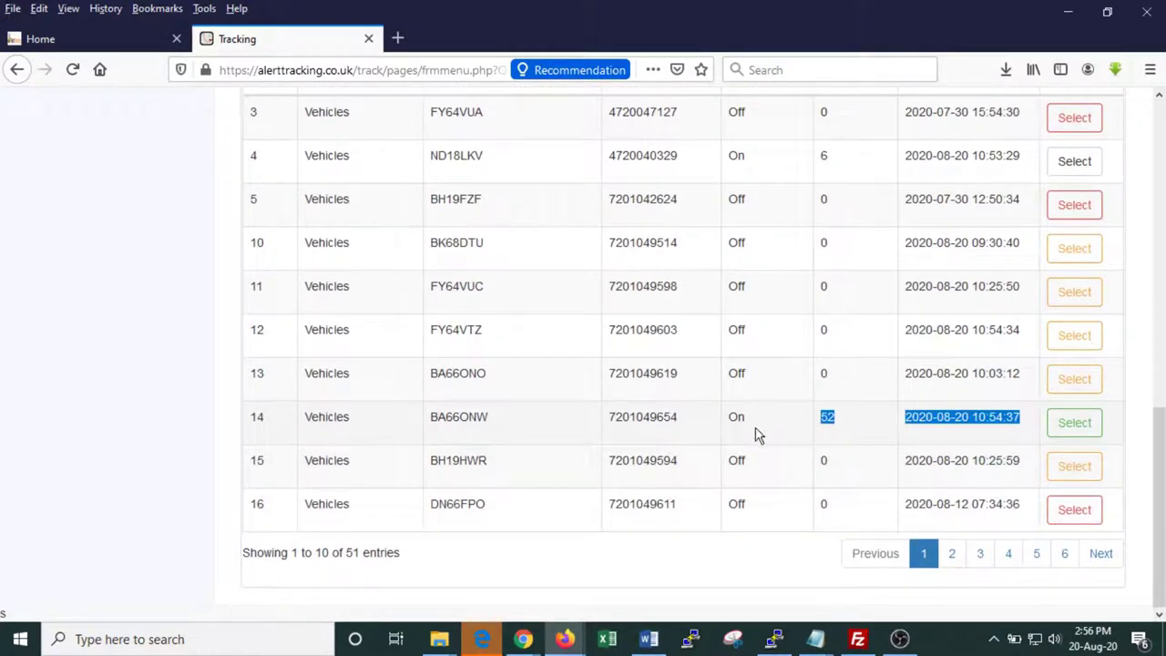
{"action": "scroll", "coordinate": [658, 447], "scroll_direction": "up", "scroll_amount": 3}
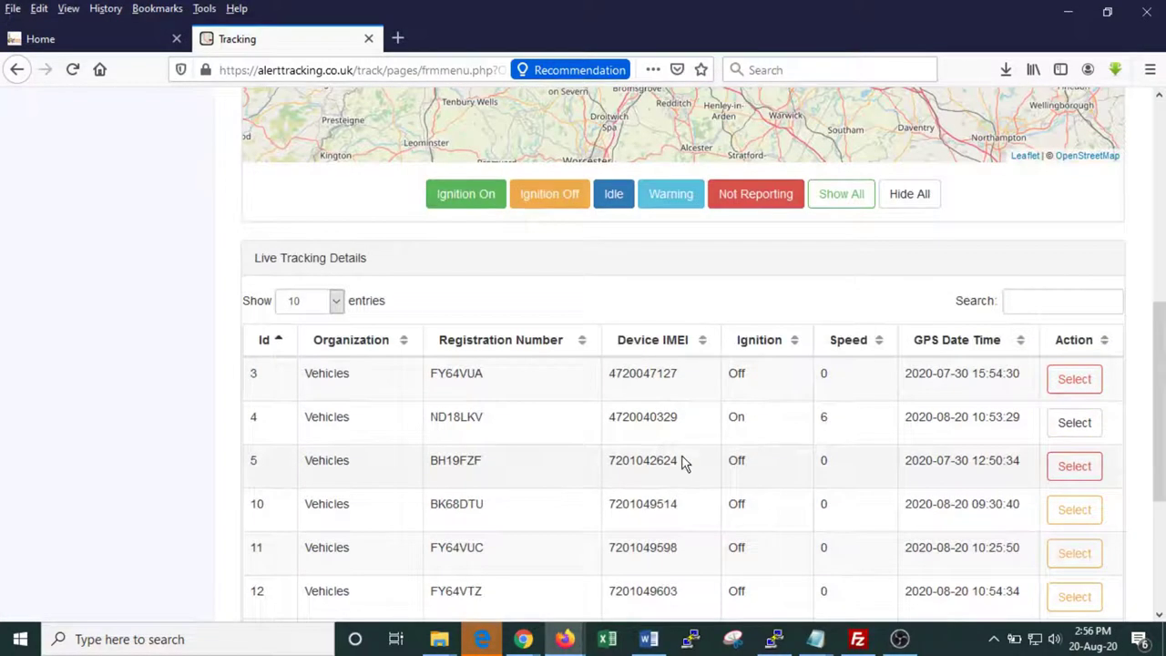
{"action": "scroll", "coordinate": [33, 278], "scroll_direction": "up", "scroll_amount": 6}
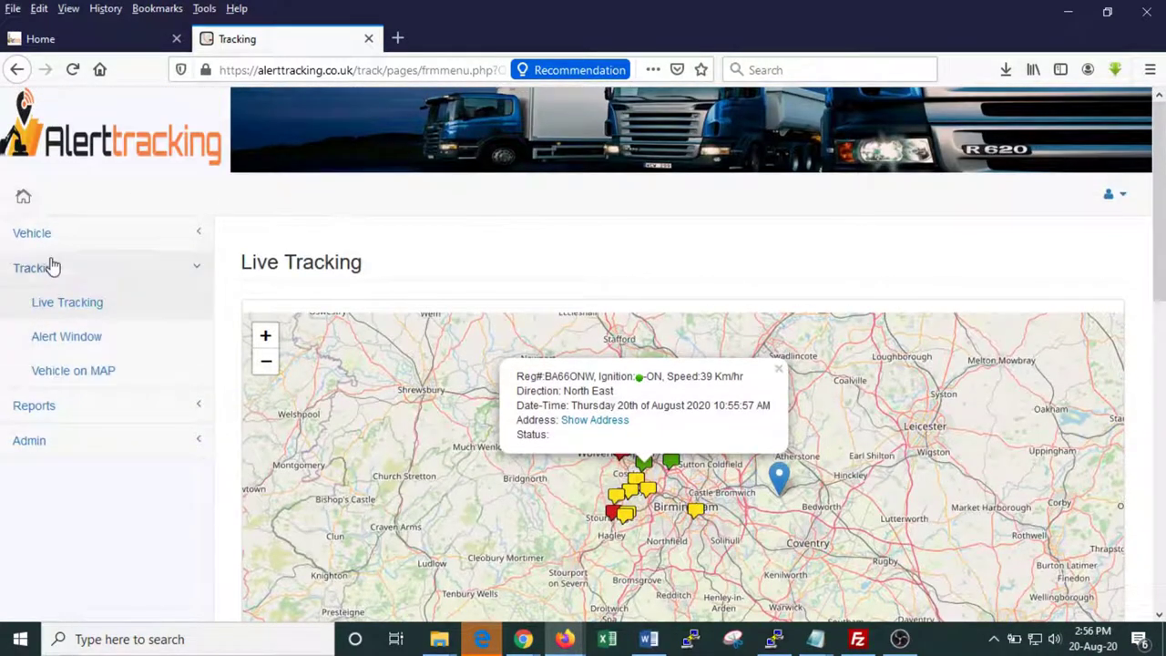
Step: Open the Alert Window from the tracking options
{"action": "left_click", "coordinate": [14, 267]}
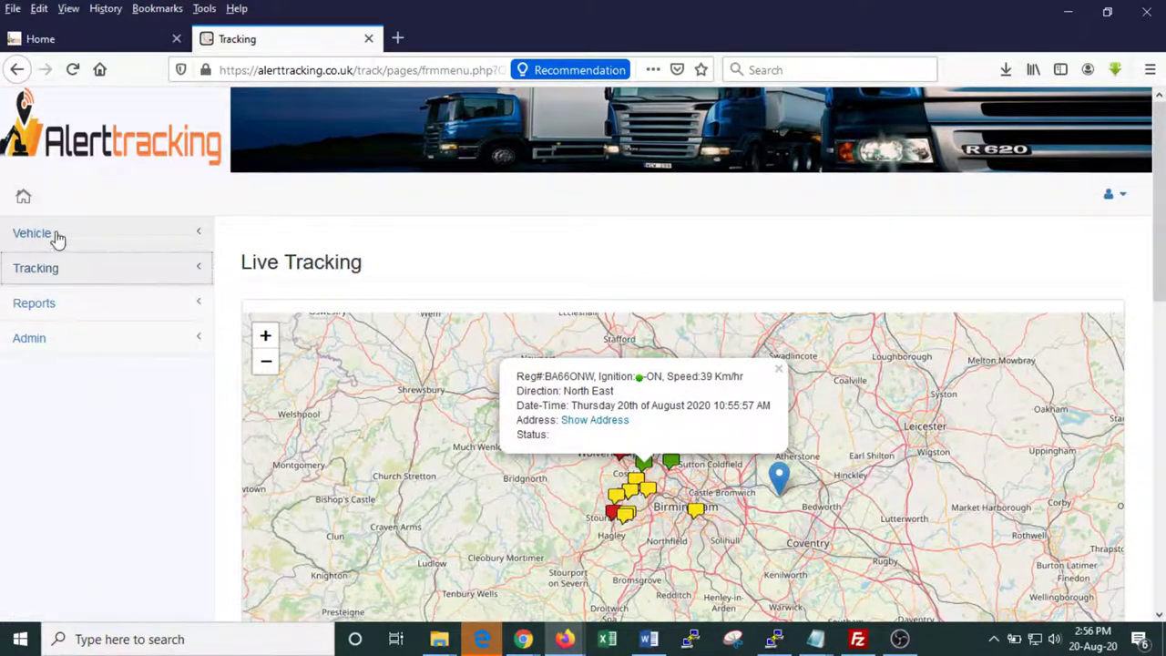
{"action": "left_click", "coordinate": [53, 269]}
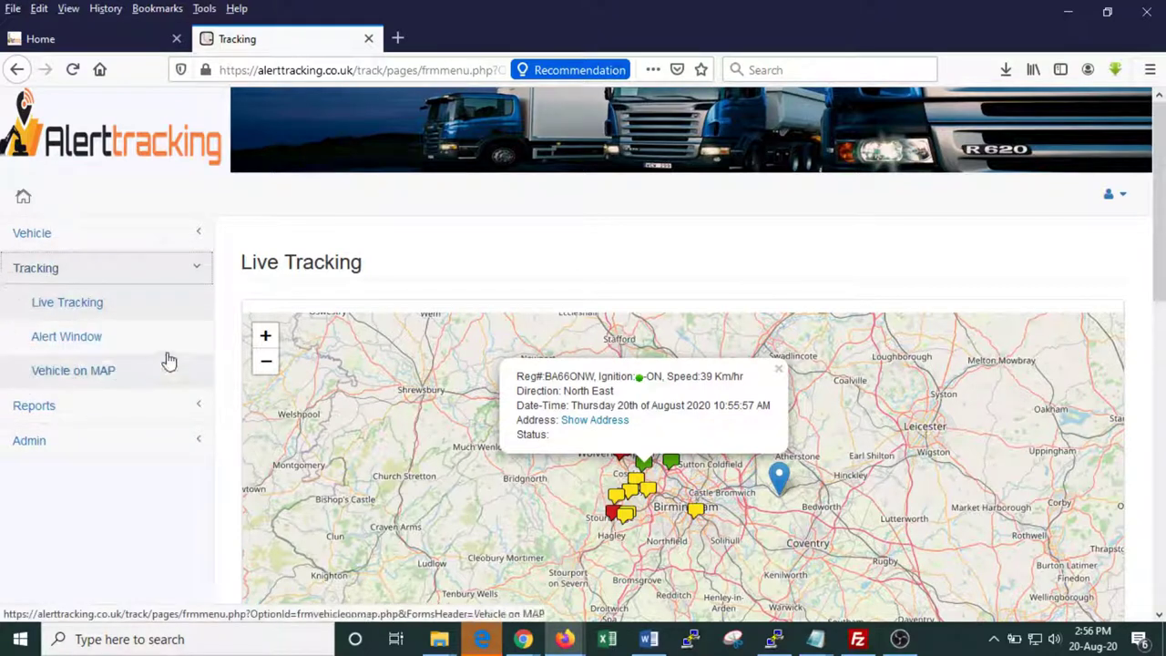
{"action": "left_click", "coordinate": [67, 337]}
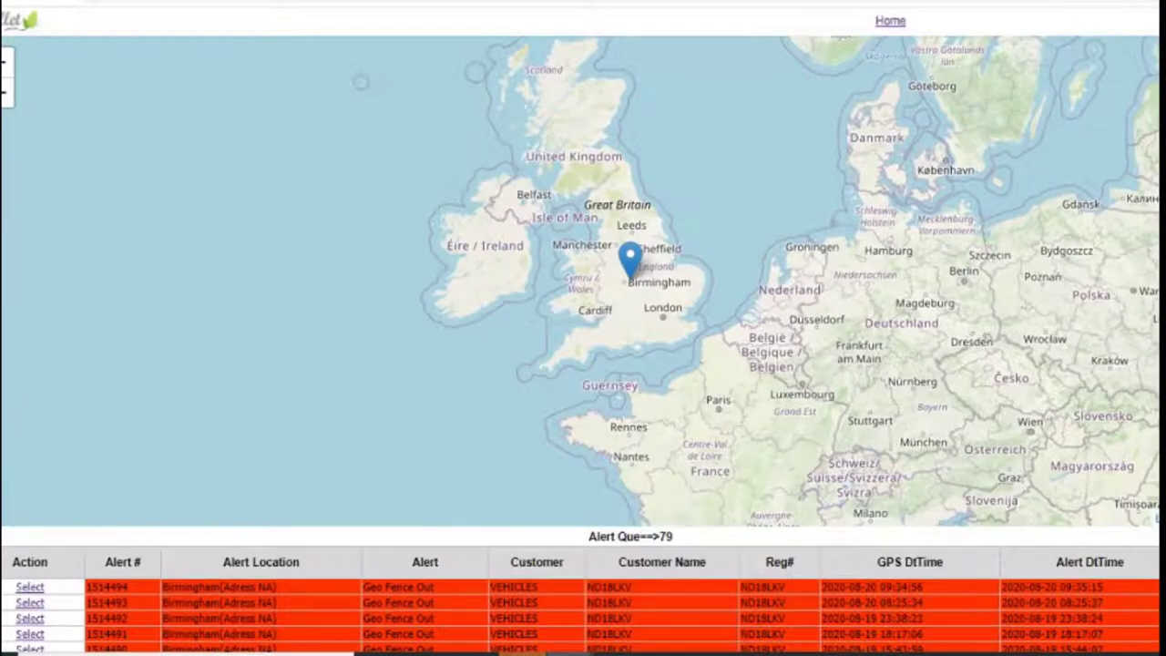
Step: Look through the alert queue's Geo Fence Out entries and the alert map around Great Britain
{"action": "scroll", "coordinate": [584, 328], "scroll_direction": "down", "scroll_amount": 4}
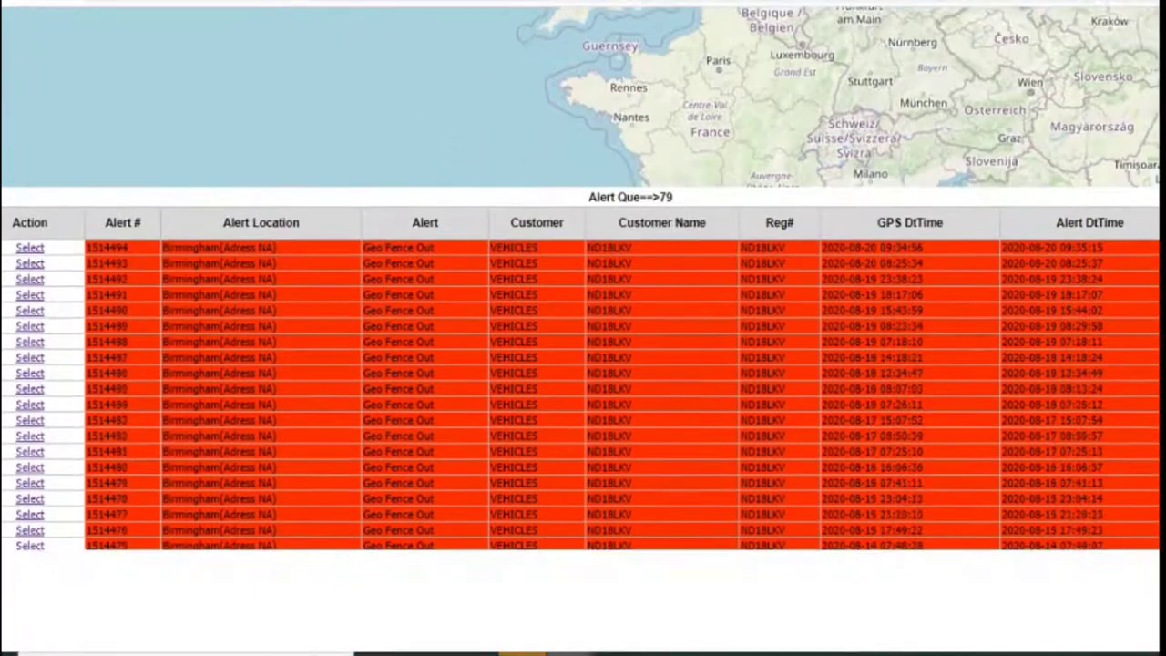
{"action": "scroll", "coordinate": [583, 328], "scroll_direction": "up", "scroll_amount": 4}
{"action": "scroll", "coordinate": [583, 328], "scroll_direction": "down", "scroll_amount": 4}
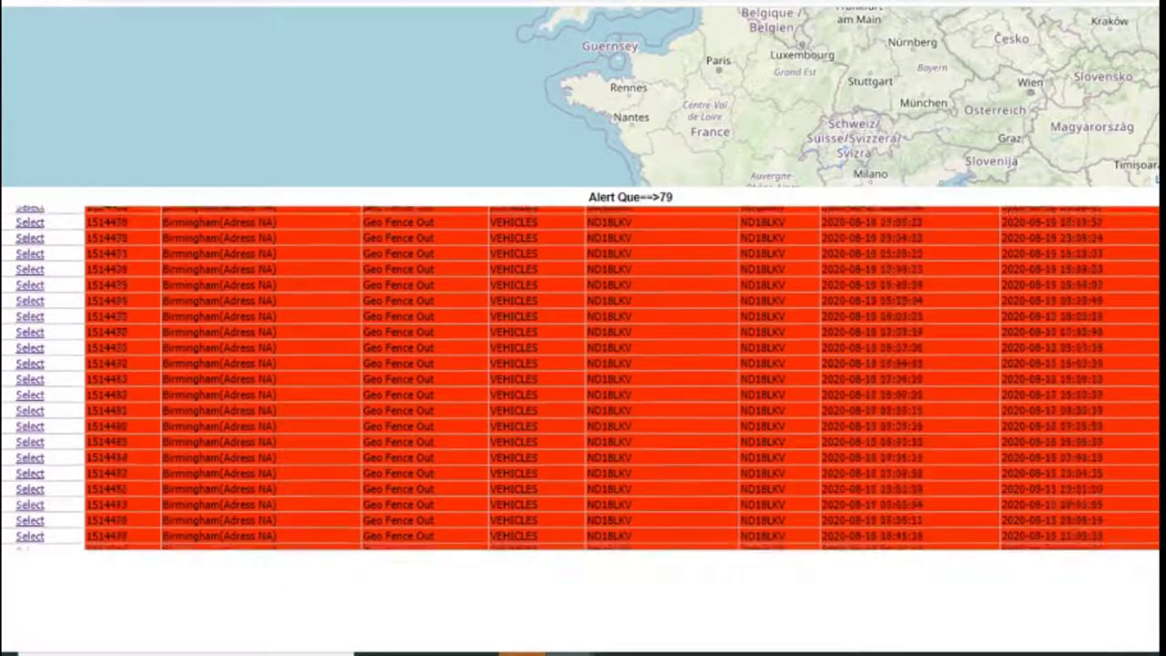
{"action": "scroll", "coordinate": [7, 355], "scroll_direction": "up", "scroll_amount": 4}
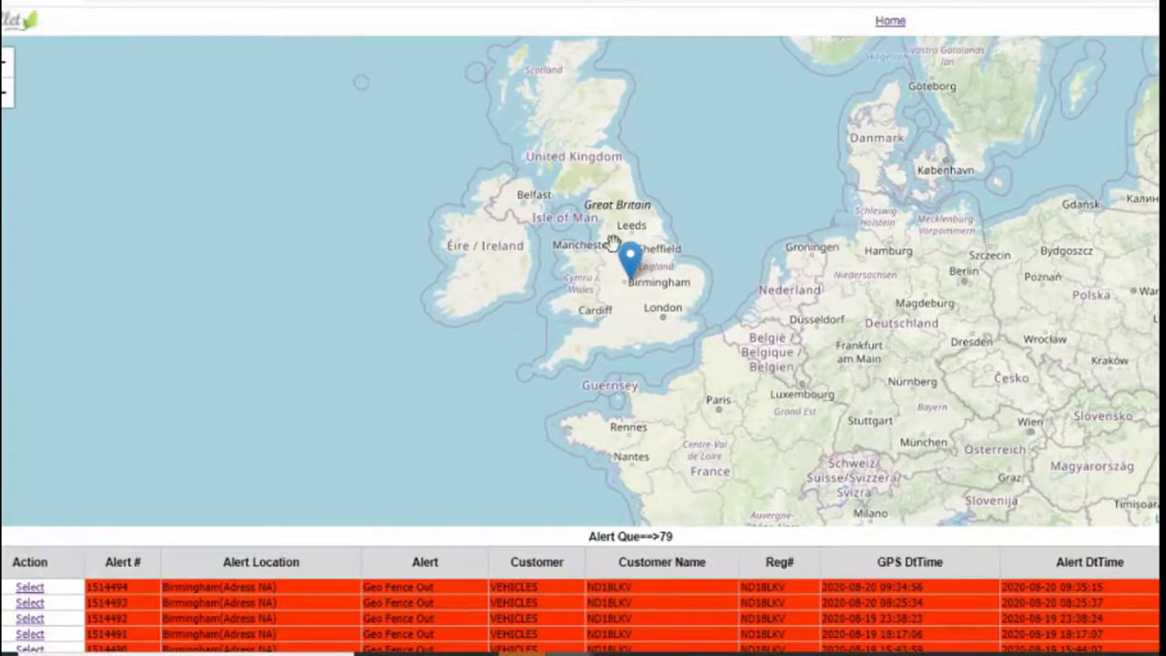
{"action": "scroll", "coordinate": [618, 272], "scroll_direction": "up", "scroll_amount": 2}
{"action": "scroll", "coordinate": [617, 272], "scroll_direction": "down", "scroll_amount": 2}
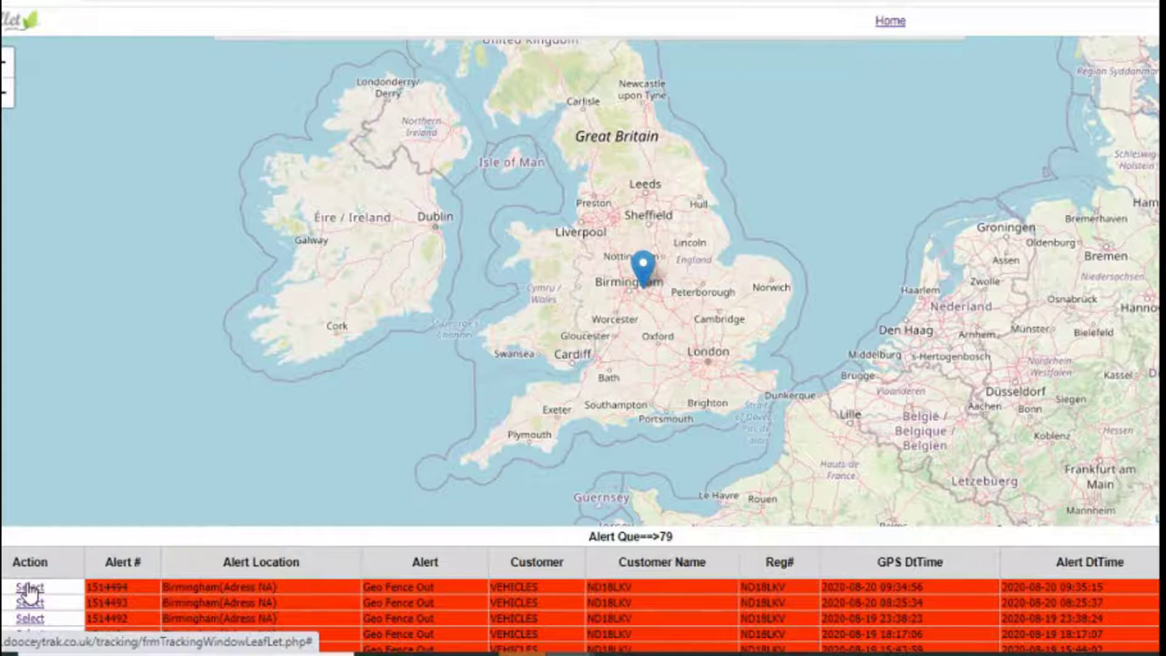
Step: Open the newest Geo Fence Out alert and locate the queue entry marked MIS Working
{"action": "left_click", "coordinate": [30, 590]}
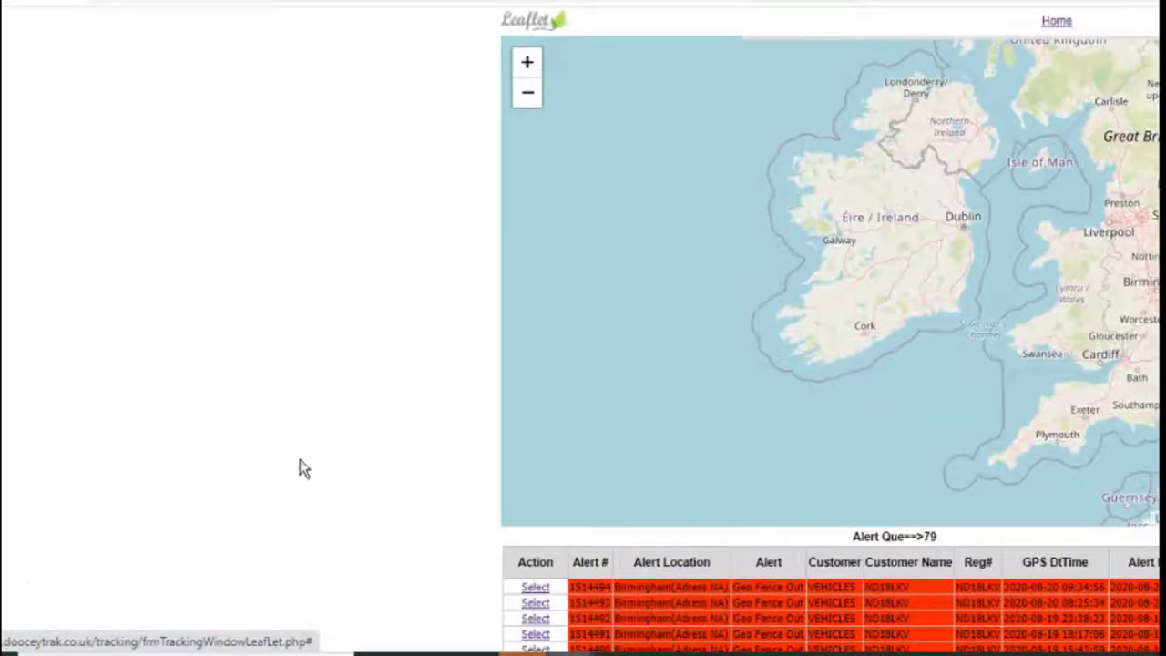
{"action": "scroll", "coordinate": [756, 617], "scroll_direction": "down", "scroll_amount": 10}
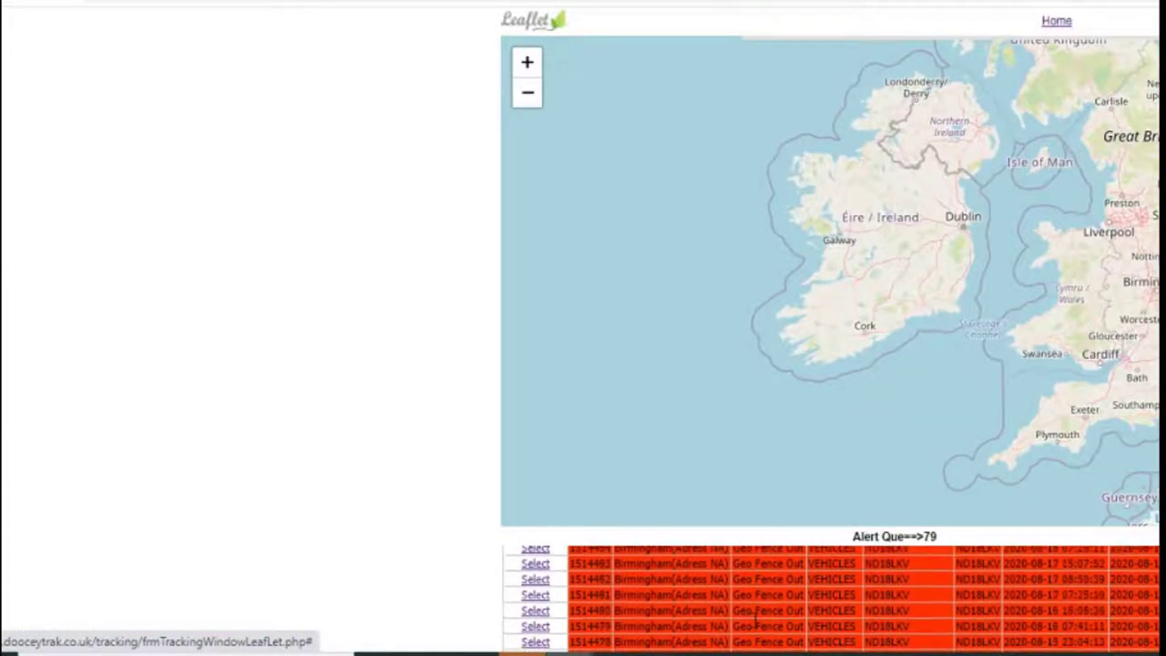
{"action": "scroll", "coordinate": [755, 618], "scroll_direction": "up", "scroll_amount": 10}
{"action": "scroll", "coordinate": [756, 618], "scroll_direction": "down", "scroll_amount": 6}
{"action": "scroll", "coordinate": [755, 619], "scroll_direction": "down", "scroll_amount": 3}
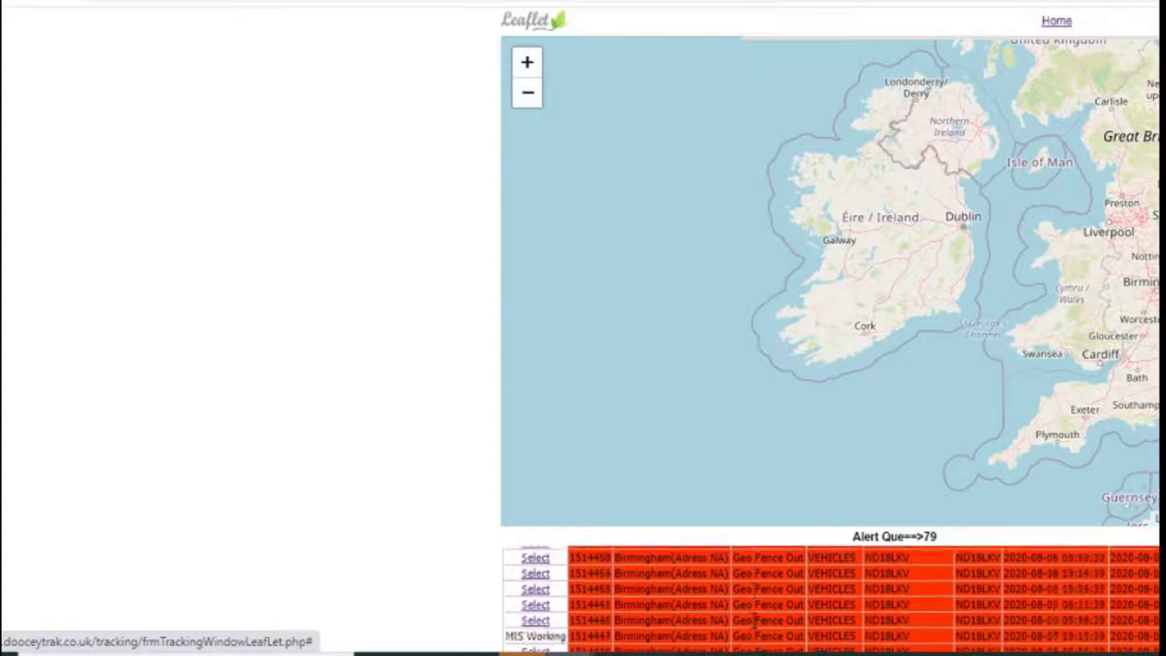
{"action": "scroll", "coordinate": [756, 620], "scroll_direction": "up", "scroll_amount": 2}
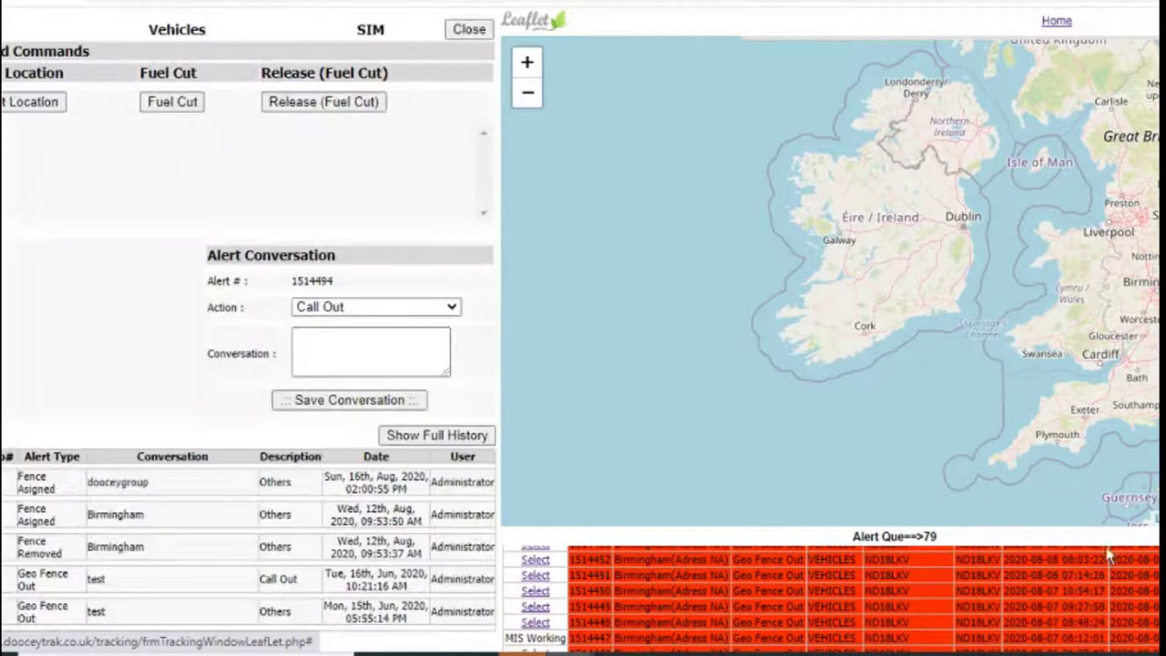
{"action": "scroll", "coordinate": [755, 619], "scroll_direction": "down", "scroll_amount": 1}
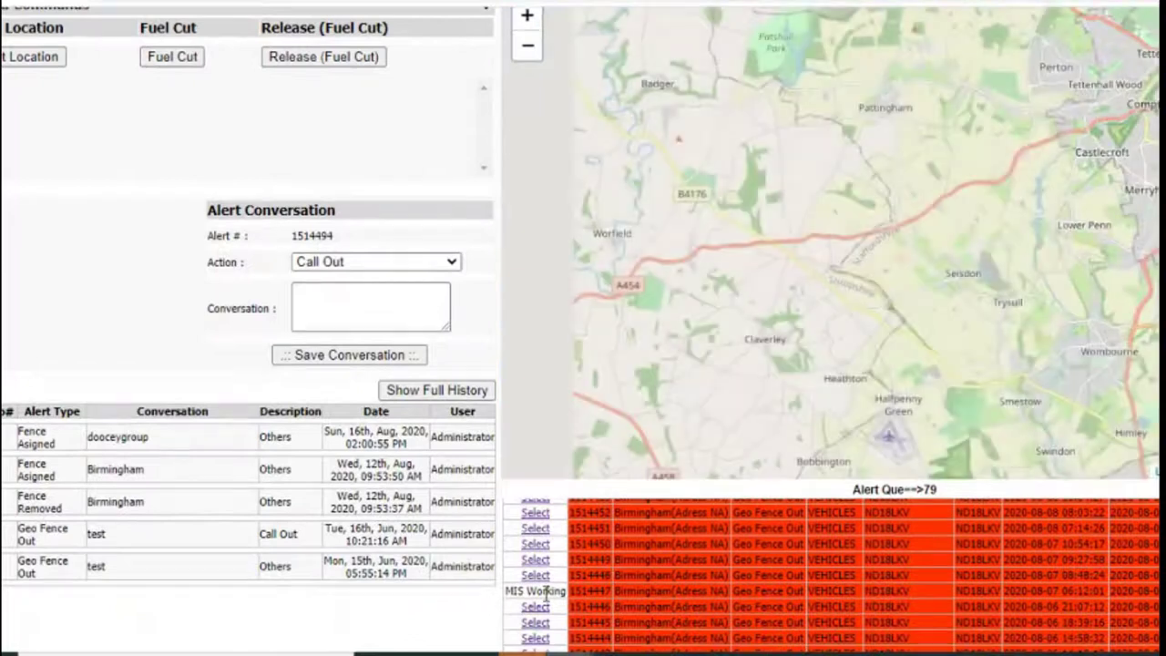
{"action": "left_click_drag", "start_coordinate": [543, 591], "coordinate": [517, 594]}
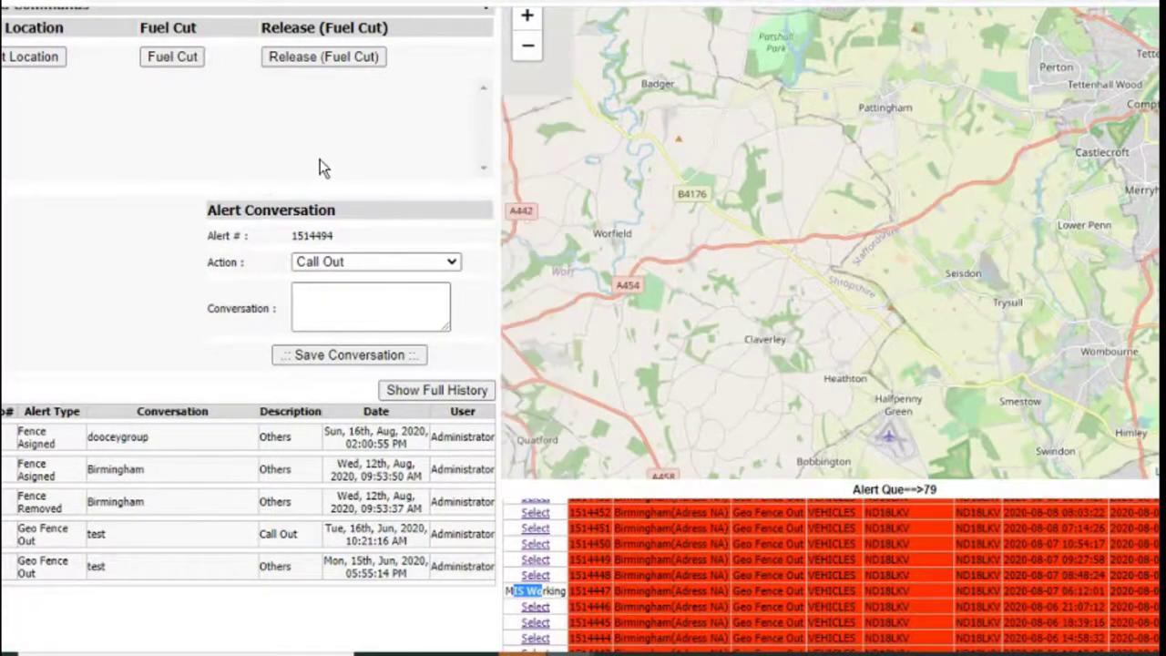
Step: Collapse the commands section and review the Action options available for the alert conversation
{"action": "scroll", "coordinate": [320, 160], "scroll_direction": "up", "scroll_amount": 1}
{"action": "left_click", "coordinate": [485, 51]}
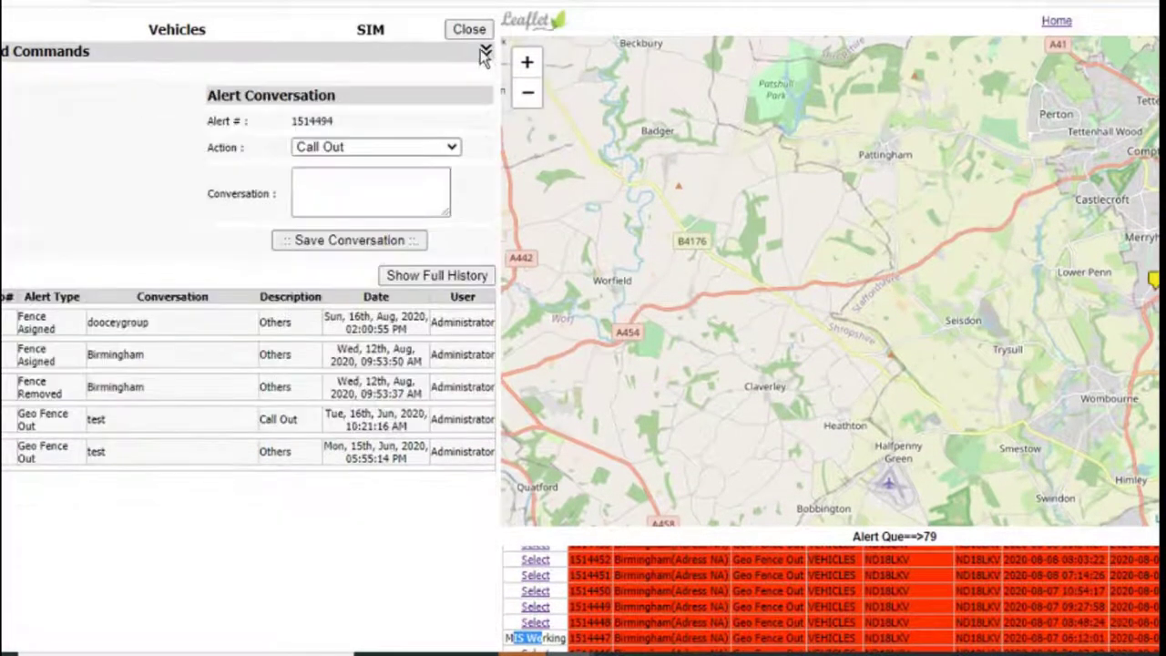
{"action": "left_click", "coordinate": [380, 148]}
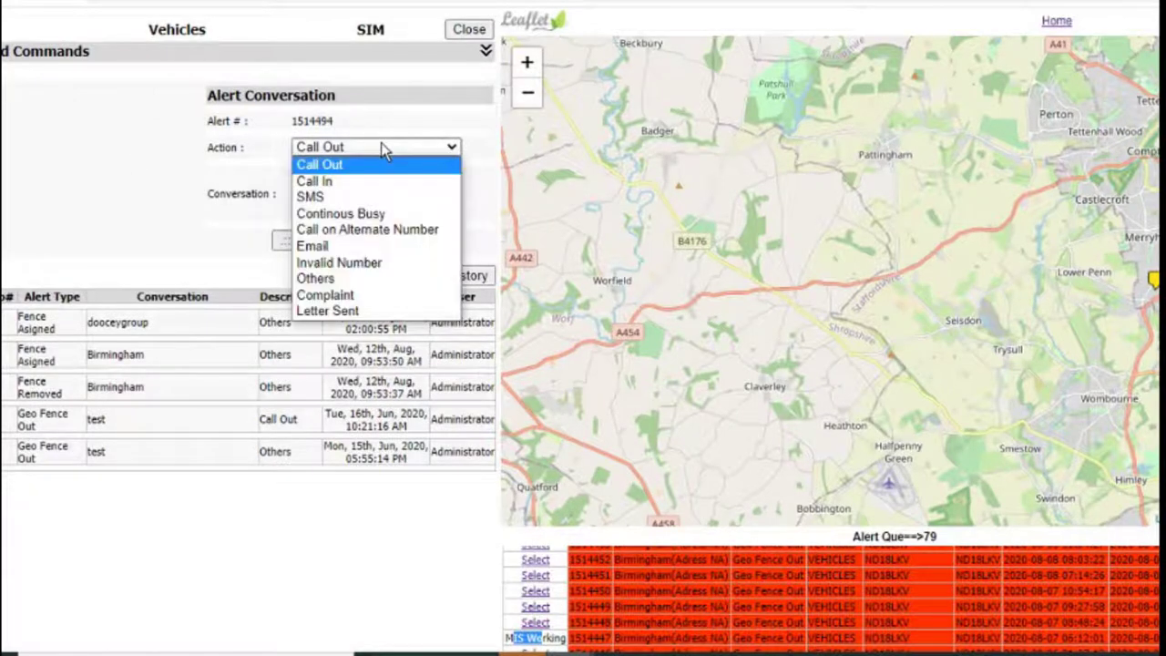
{"action": "left_click", "coordinate": [363, 84]}
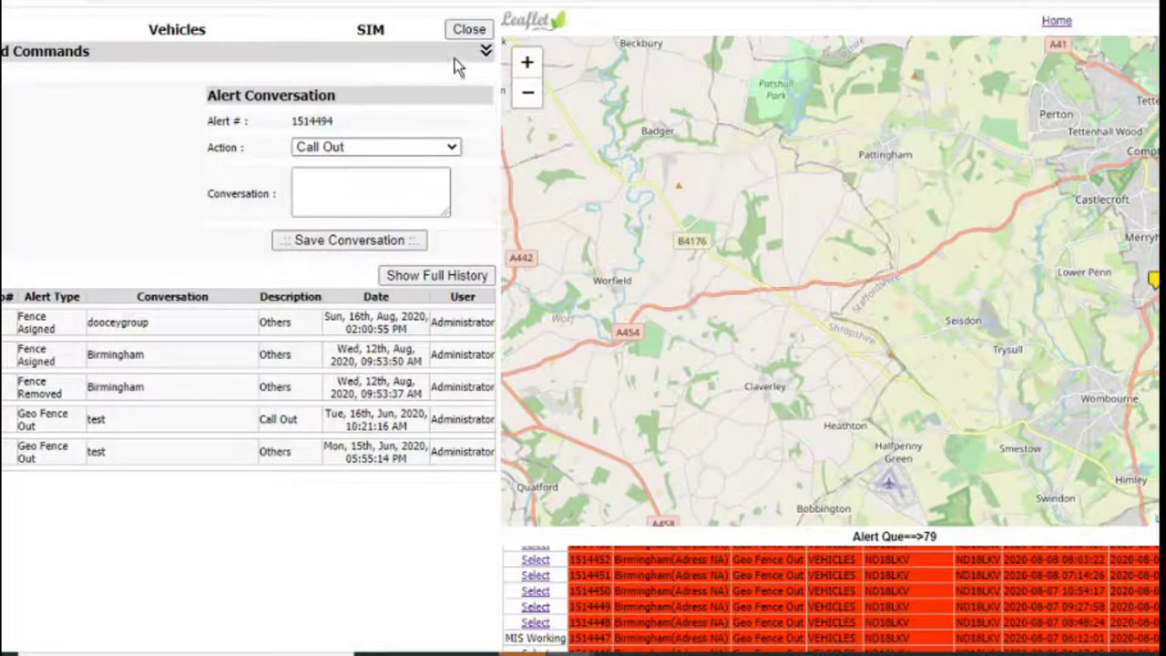
Step: Expand the commands section and try the Fuel Cut command for the alert's vehicle
{"action": "left_click", "coordinate": [488, 53]}
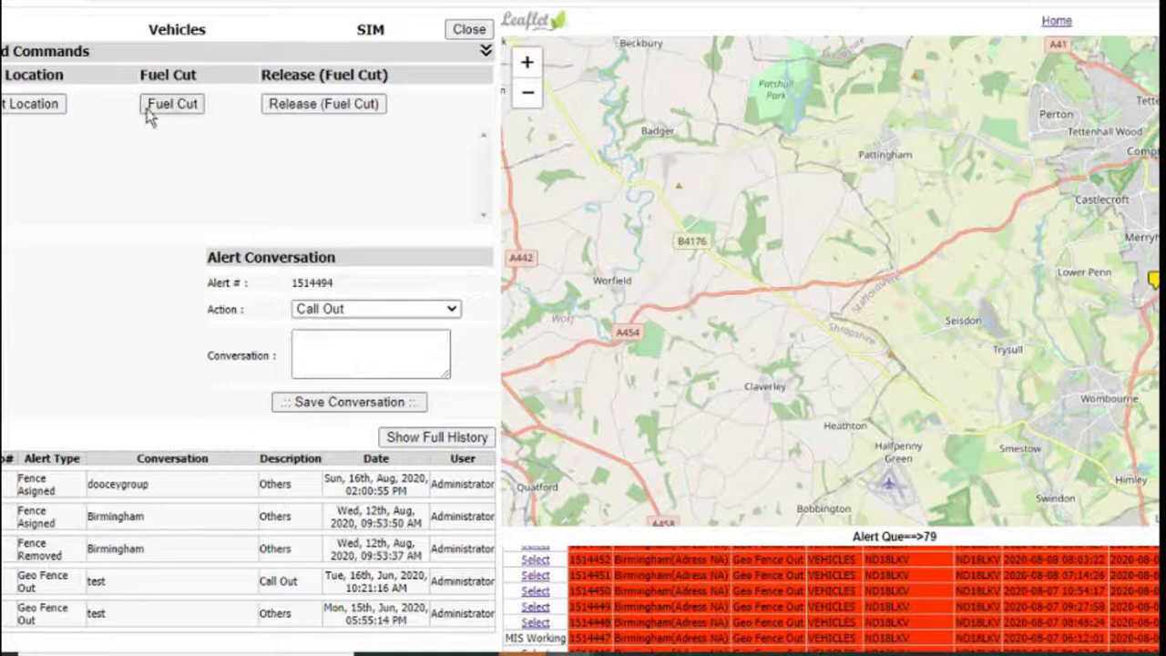
{"action": "left_click", "coordinate": [181, 108]}
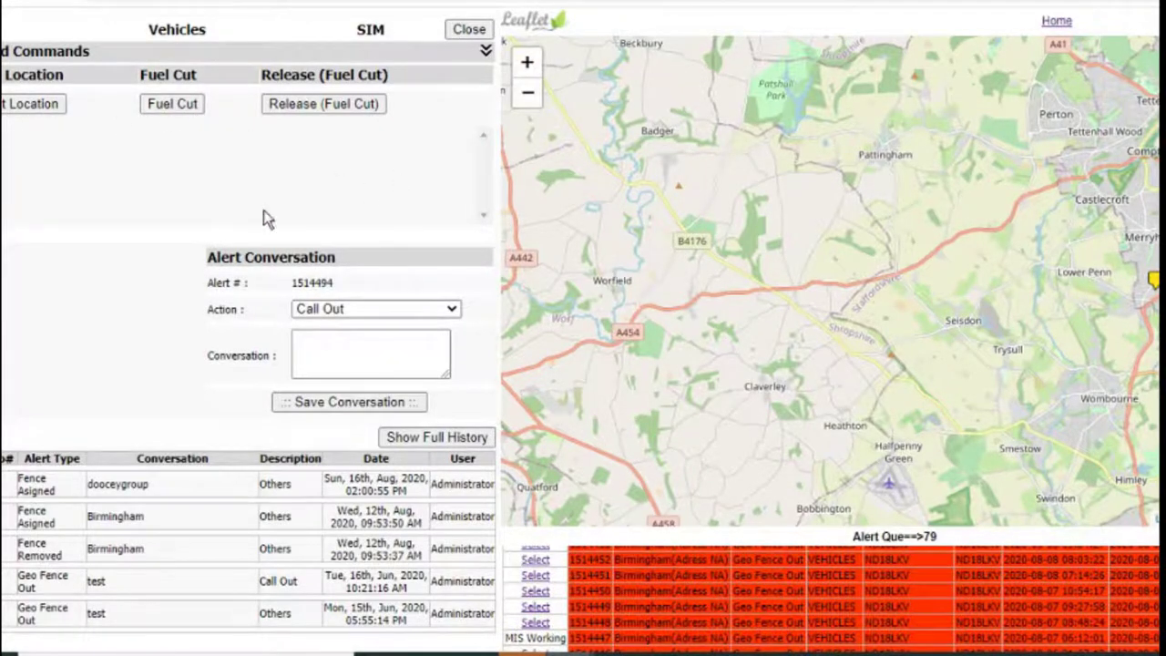
Step: Close the open Geo Fence Out alert and acknowledge its closure
{"action": "scroll", "coordinate": [367, 424], "scroll_direction": "down", "scroll_amount": 1}
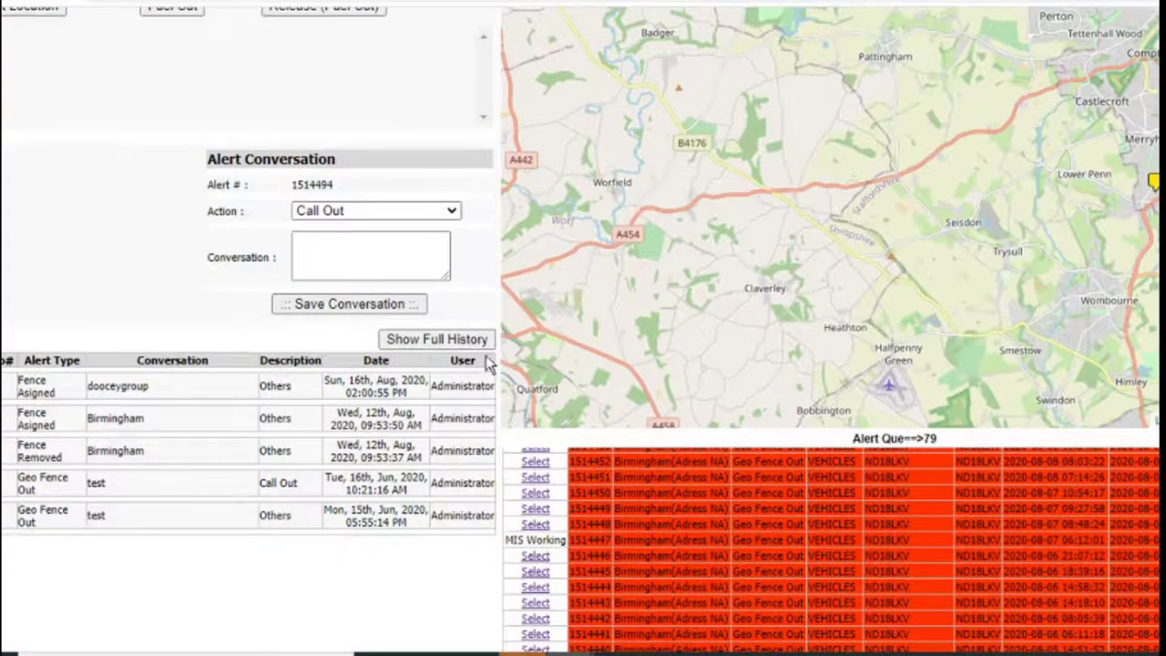
{"action": "scroll", "coordinate": [174, 171], "scroll_direction": "up", "scroll_amount": 1}
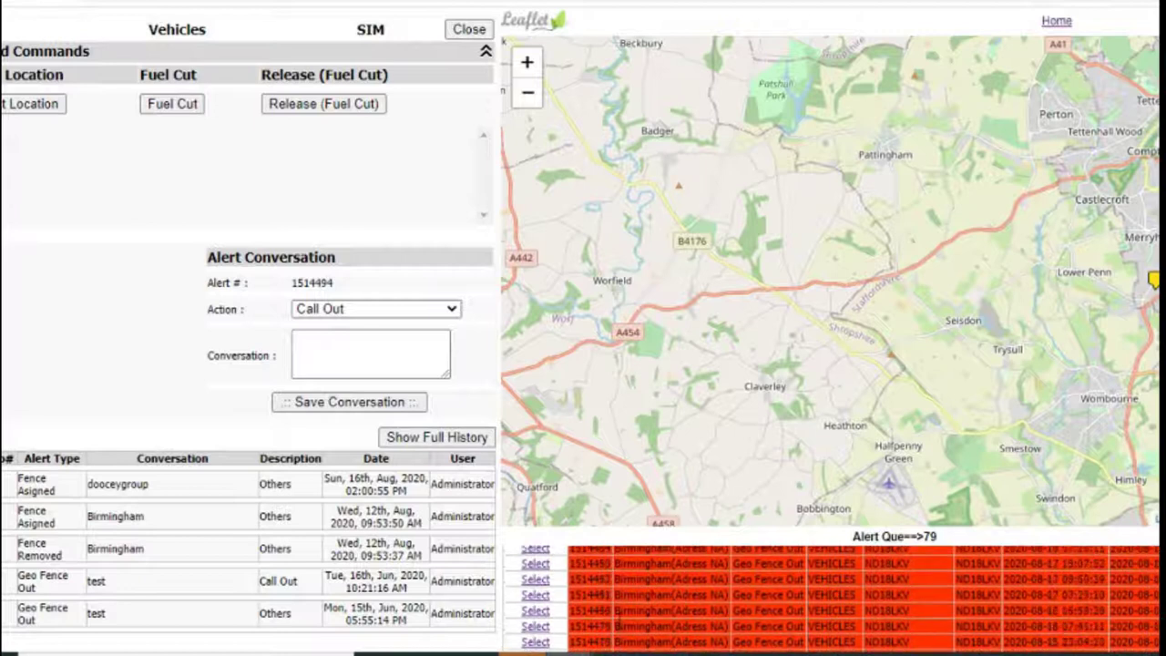
{"action": "left_click", "coordinate": [466, 30]}
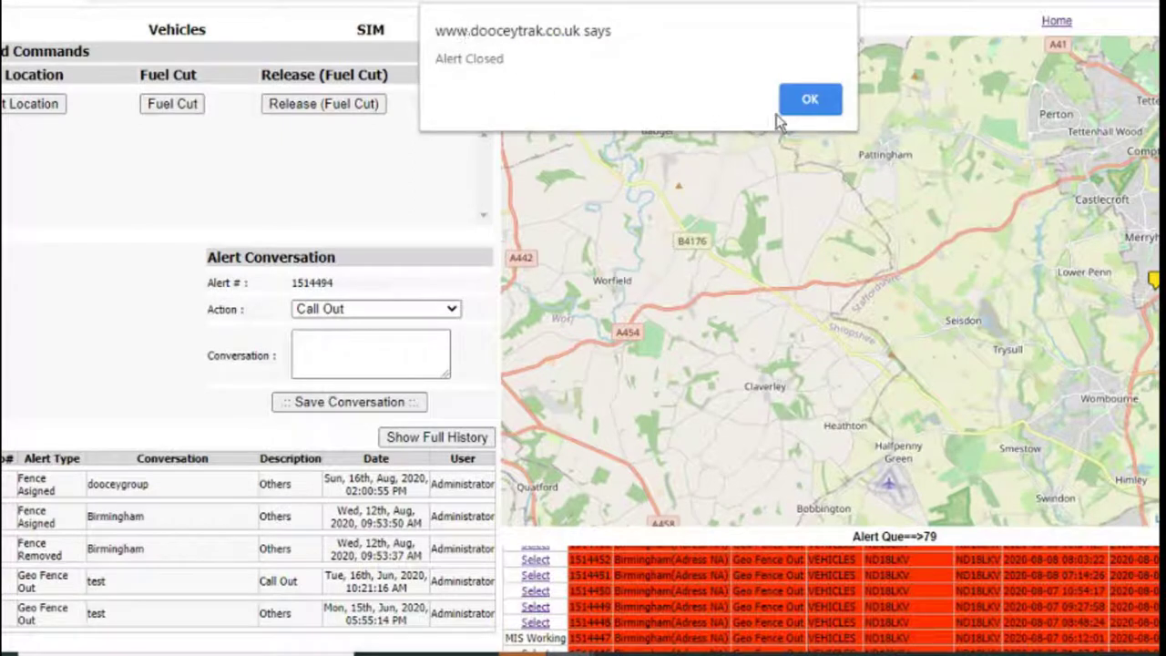
{"action": "left_click", "coordinate": [810, 100]}
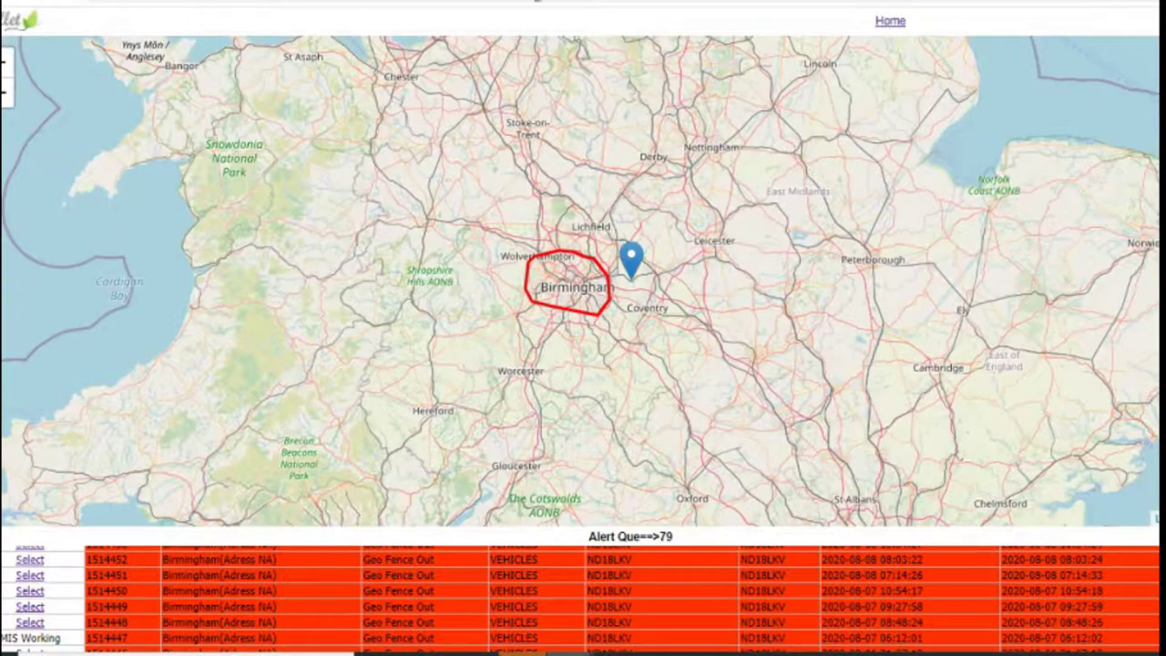
Step: Inspect the Birmingham geofence and marker on the alert map and return to the Home page
{"action": "scroll", "coordinate": [359, 289], "scroll_direction": "down", "scroll_amount": 1}
{"action": "scroll", "coordinate": [360, 289], "scroll_direction": "up", "scroll_amount": 2}
{"action": "scroll", "coordinate": [360, 289], "scroll_direction": "down", "scroll_amount": 2}
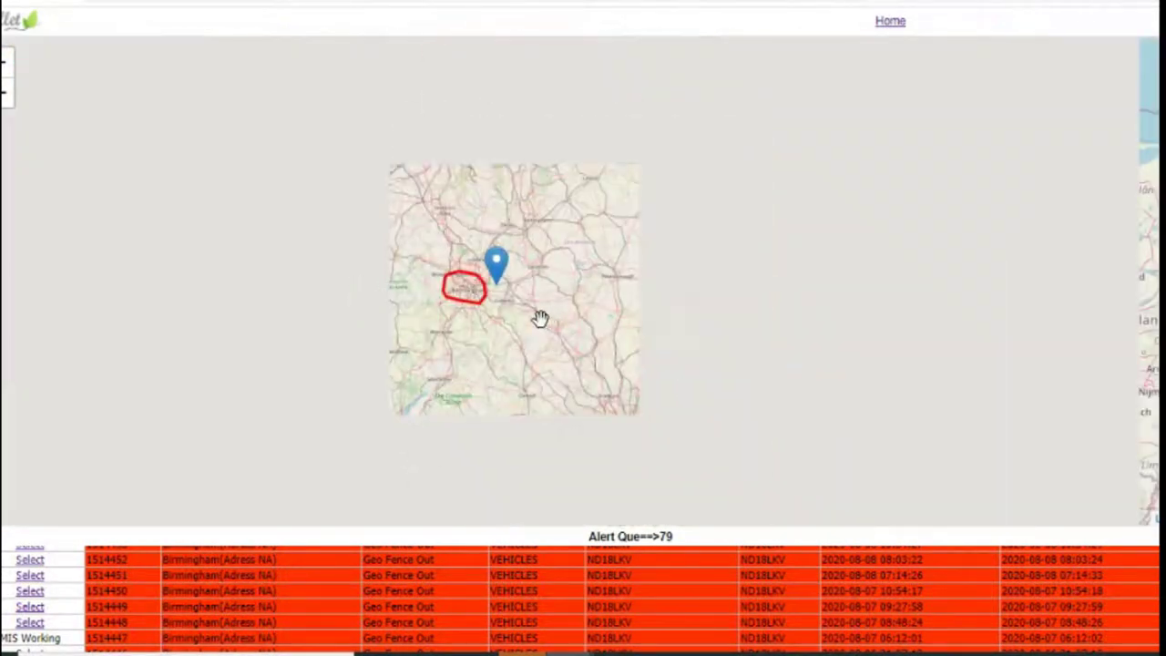
{"action": "scroll", "coordinate": [541, 318], "scroll_direction": "up", "scroll_amount": 1}
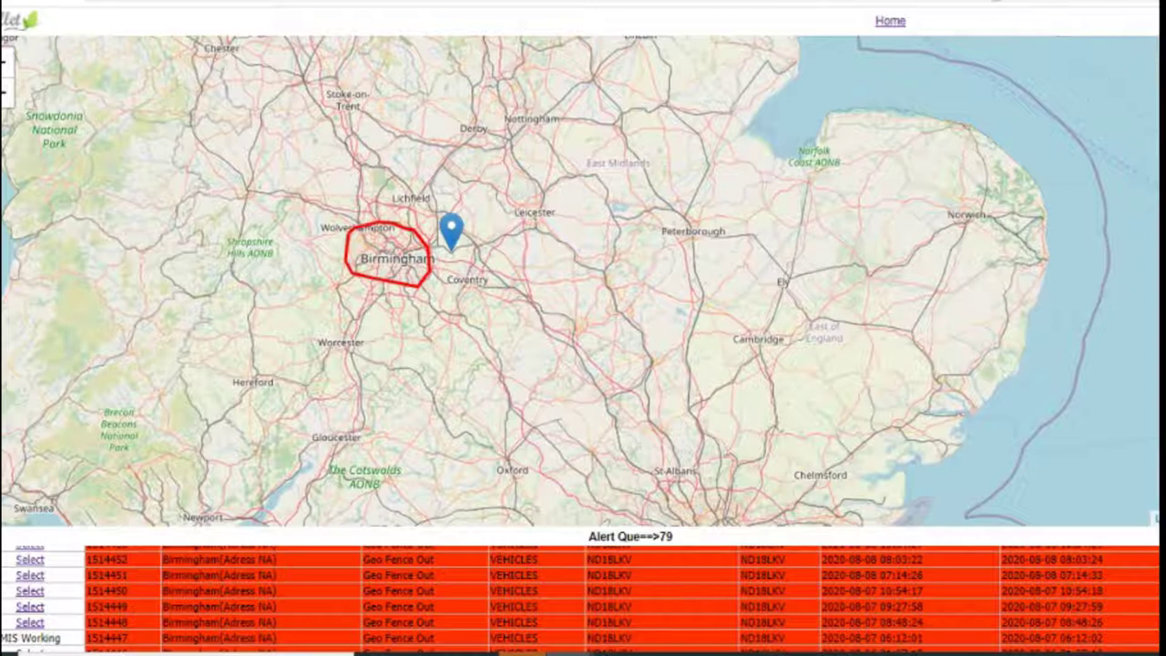
{"action": "left_click", "coordinate": [887, 27]}
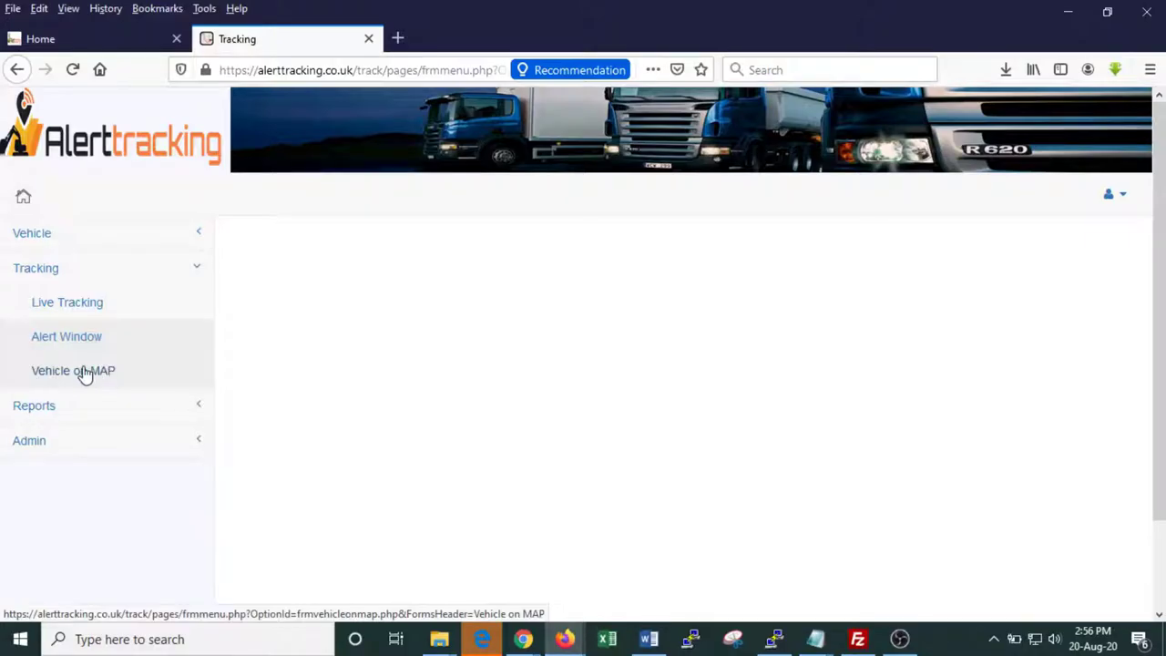
Step: Open the Vehicle on MAP page and look over its map and vehicle details section
{"action": "left_click", "coordinate": [84, 376]}
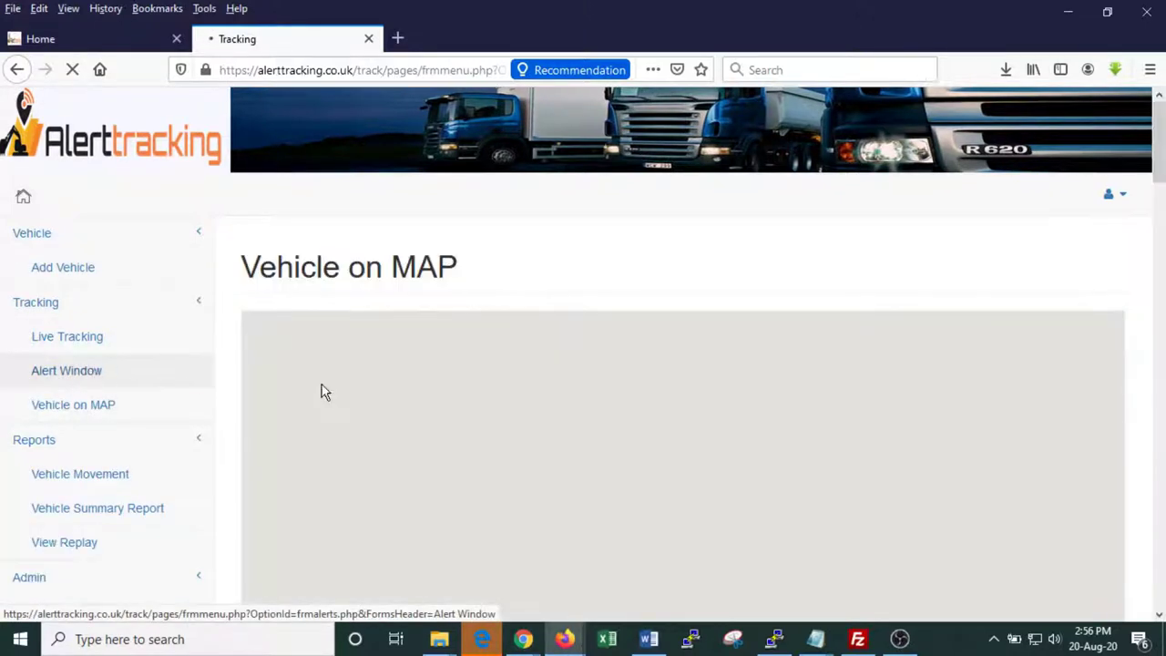
{"action": "scroll", "coordinate": [225, 405], "scroll_direction": "down", "scroll_amount": 3}
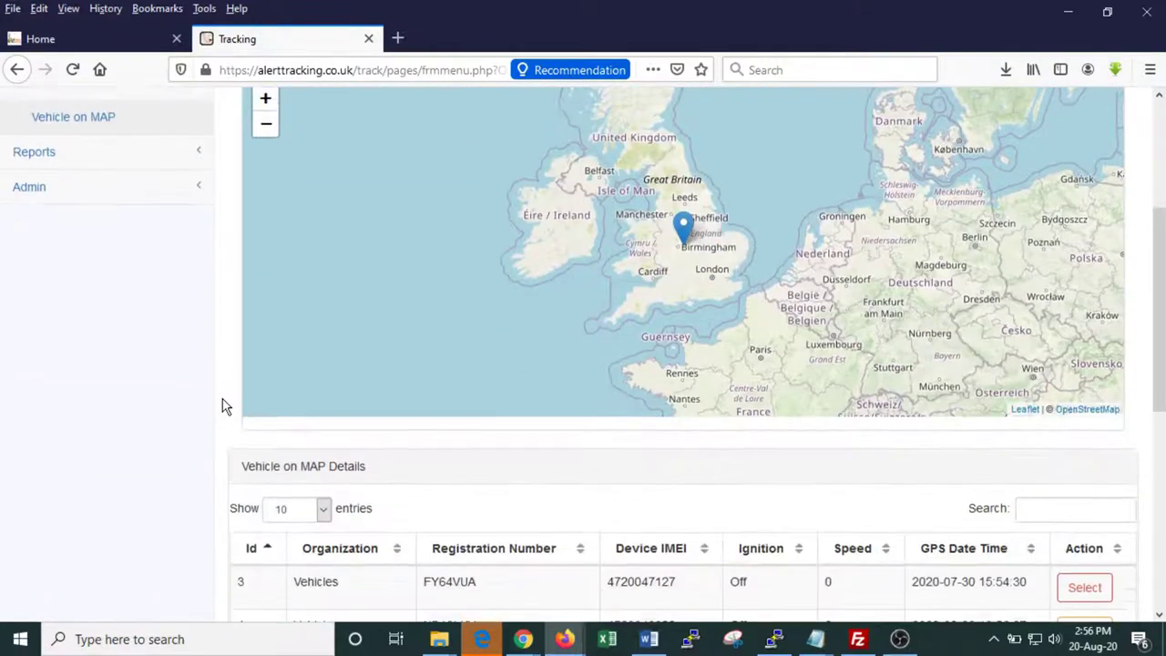
{"action": "scroll", "coordinate": [140, 398], "scroll_direction": "up", "scroll_amount": 3}
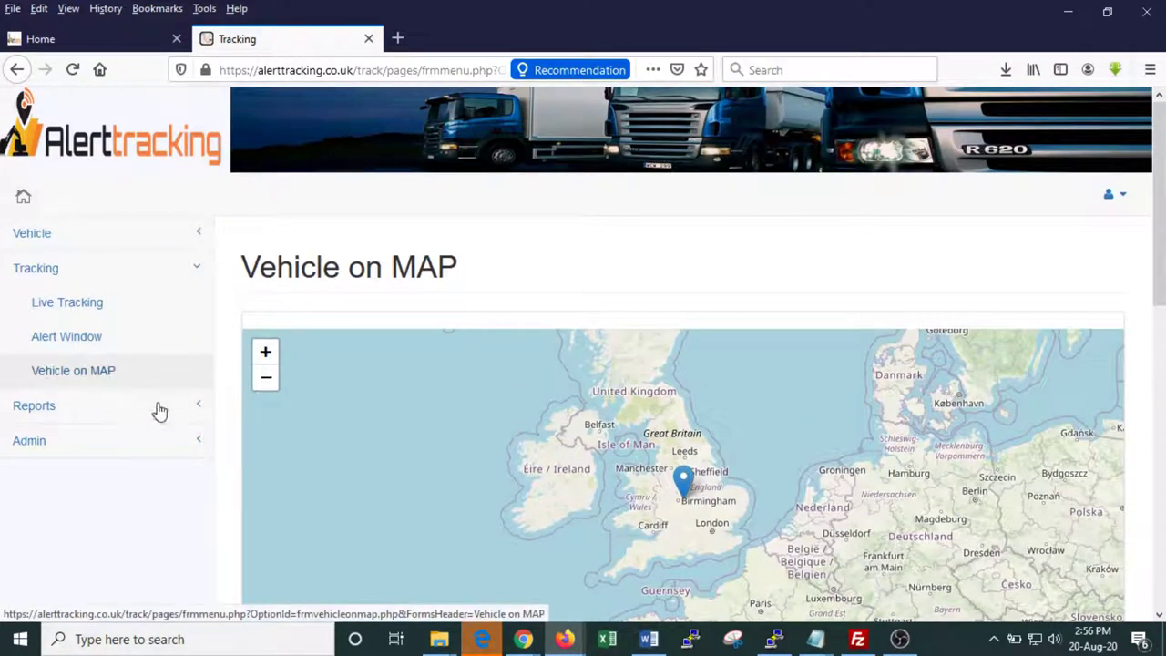
{"action": "left_click_drag", "start_coordinate": [468, 267], "coordinate": [339, 269]}
{"action": "scroll", "coordinate": [315, 278], "scroll_direction": "down", "scroll_amount": 3}
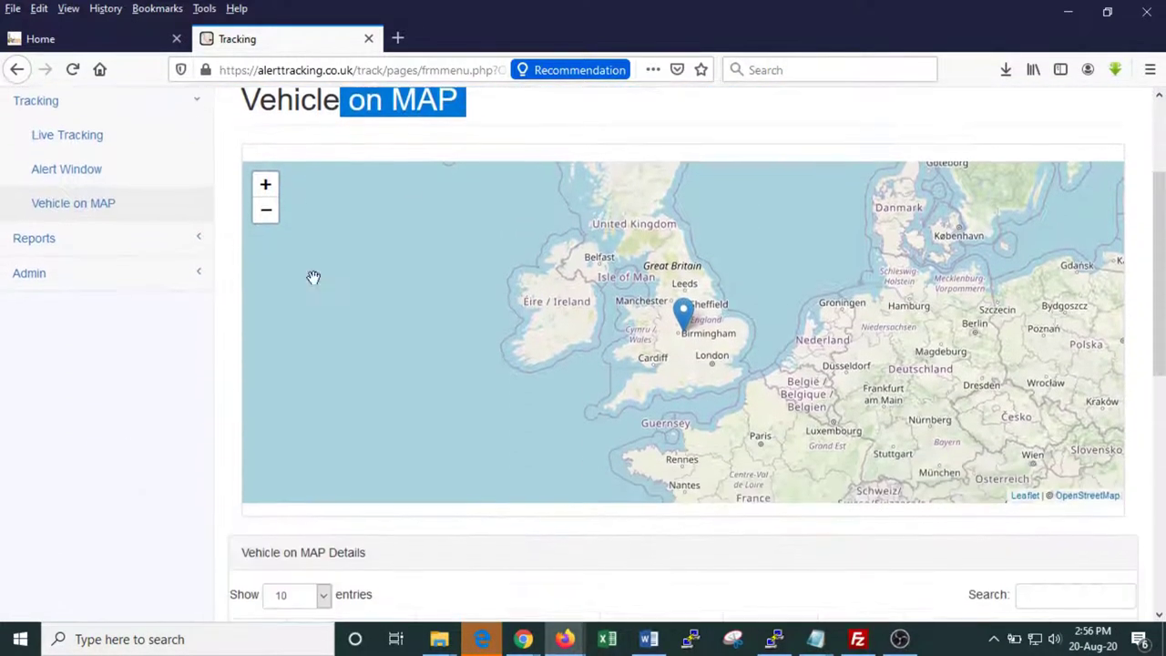
Step: Filter the Vehicle on MAP Details table by bk65
{"action": "scroll", "coordinate": [132, 505], "scroll_direction": "down", "scroll_amount": 3}
{"action": "scroll", "coordinate": [547, 455], "scroll_direction": "down", "scroll_amount": 1}
{"action": "left_click", "coordinate": [1028, 412]}
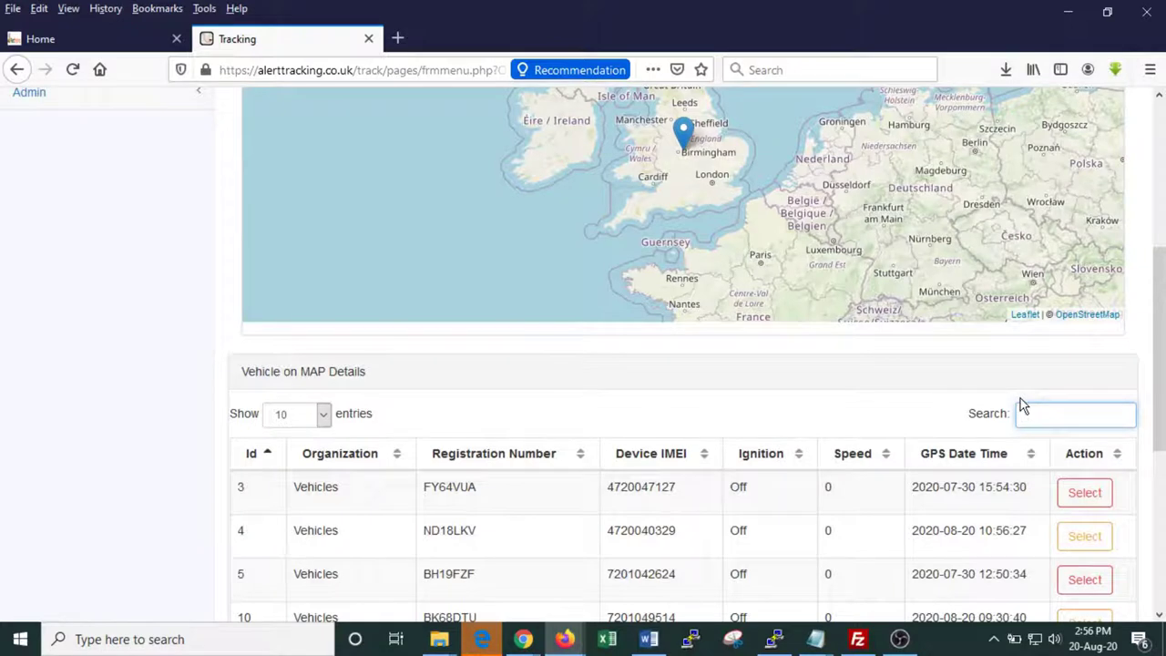
{"action": "type", "text": "bk"}
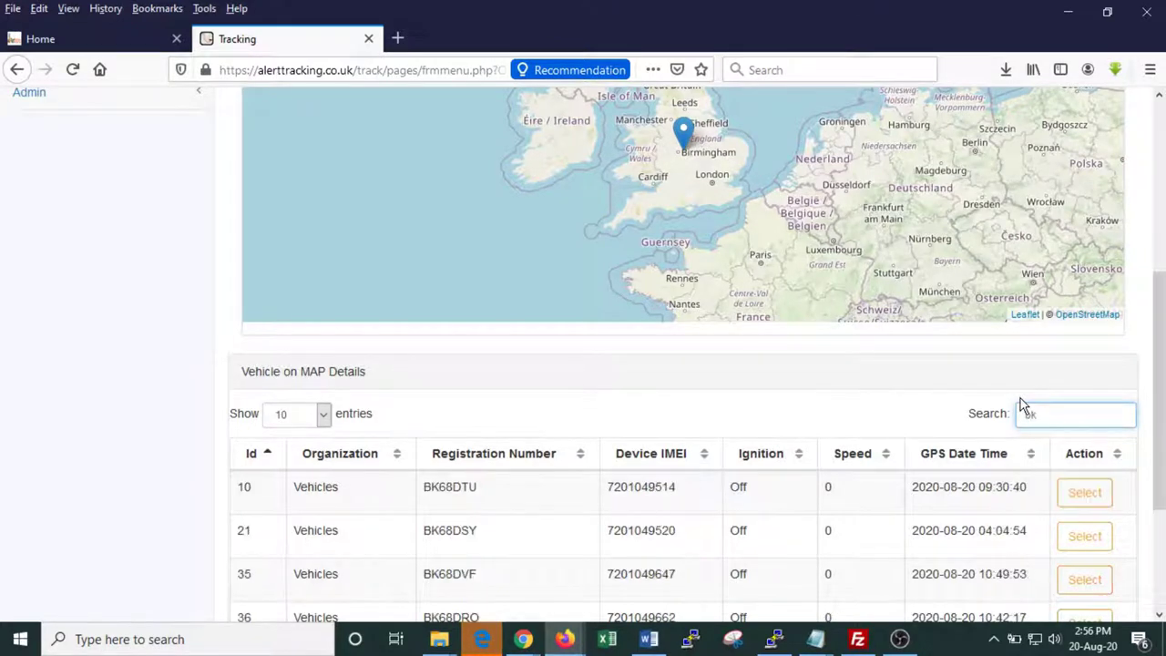
{"action": "type", "text": "65"}
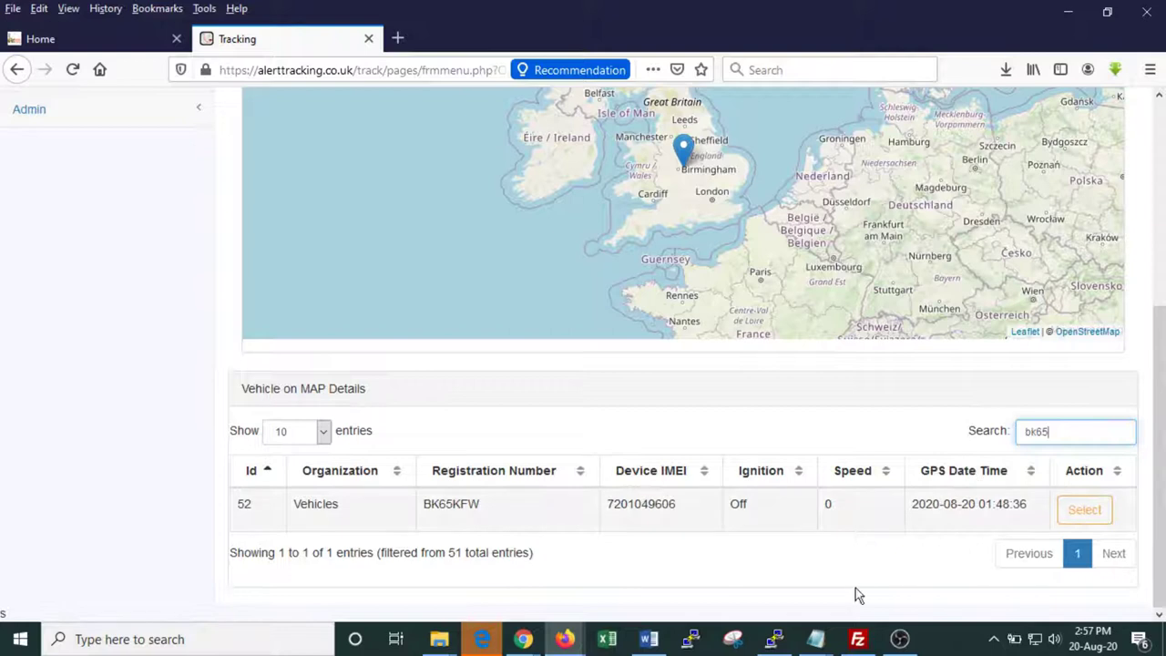
{"action": "left_click_drag", "start_coordinate": [459, 506], "coordinate": [513, 513]}
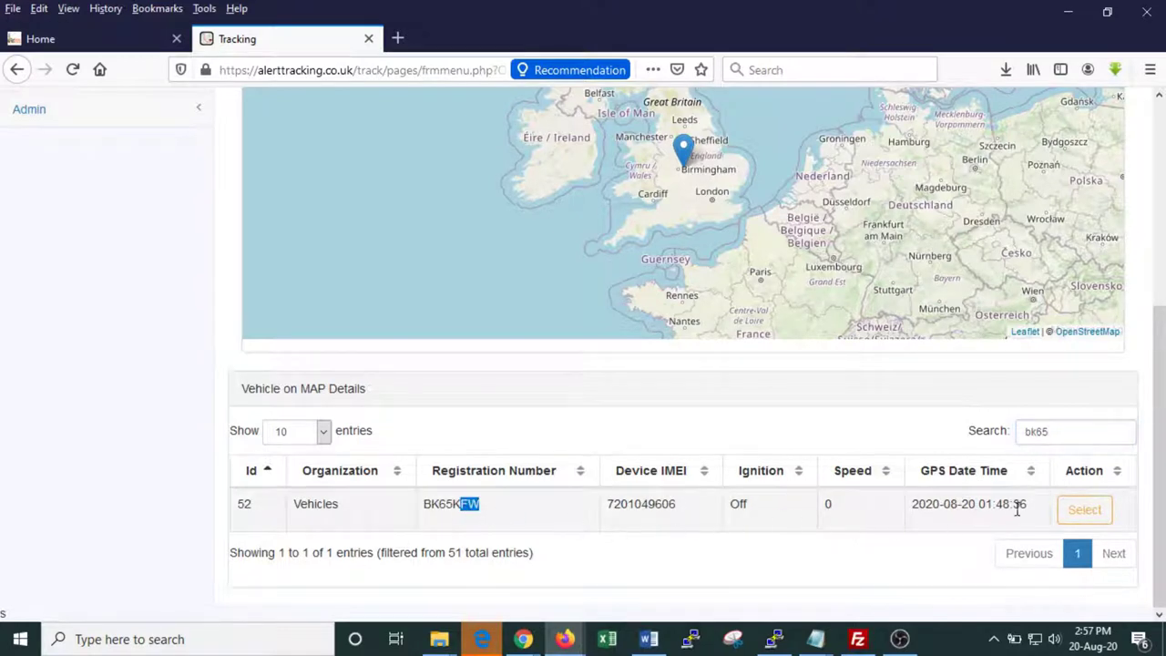
{"action": "left_click", "coordinate": [1086, 513]}
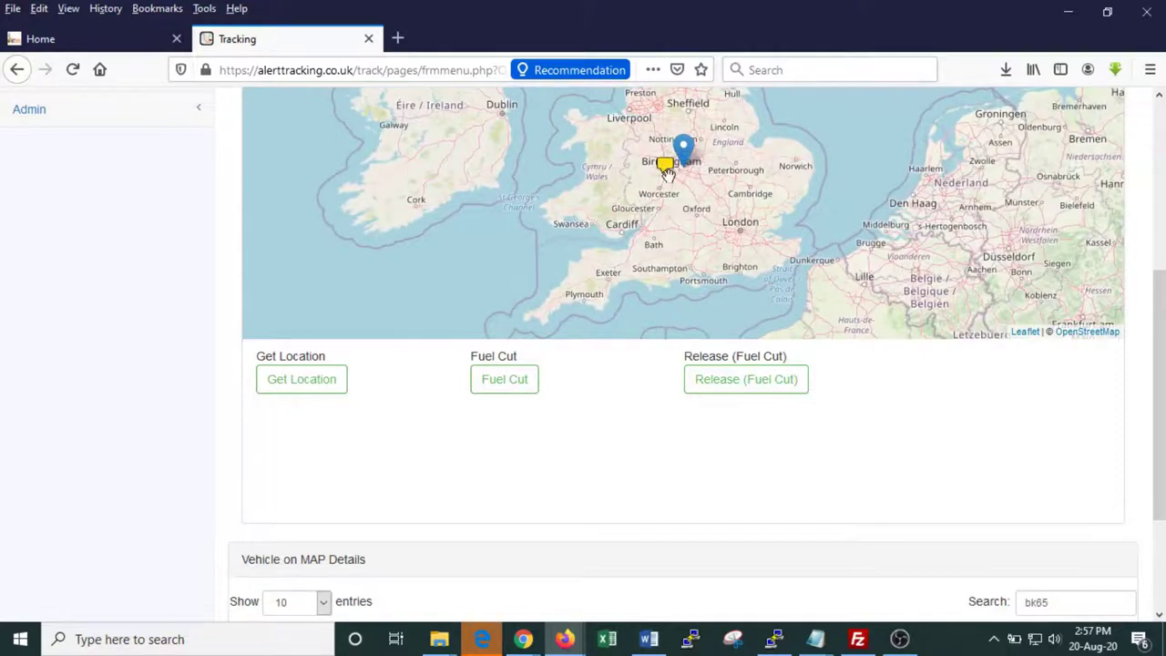
{"action": "scroll", "coordinate": [668, 173], "scroll_direction": "up", "scroll_amount": 5}
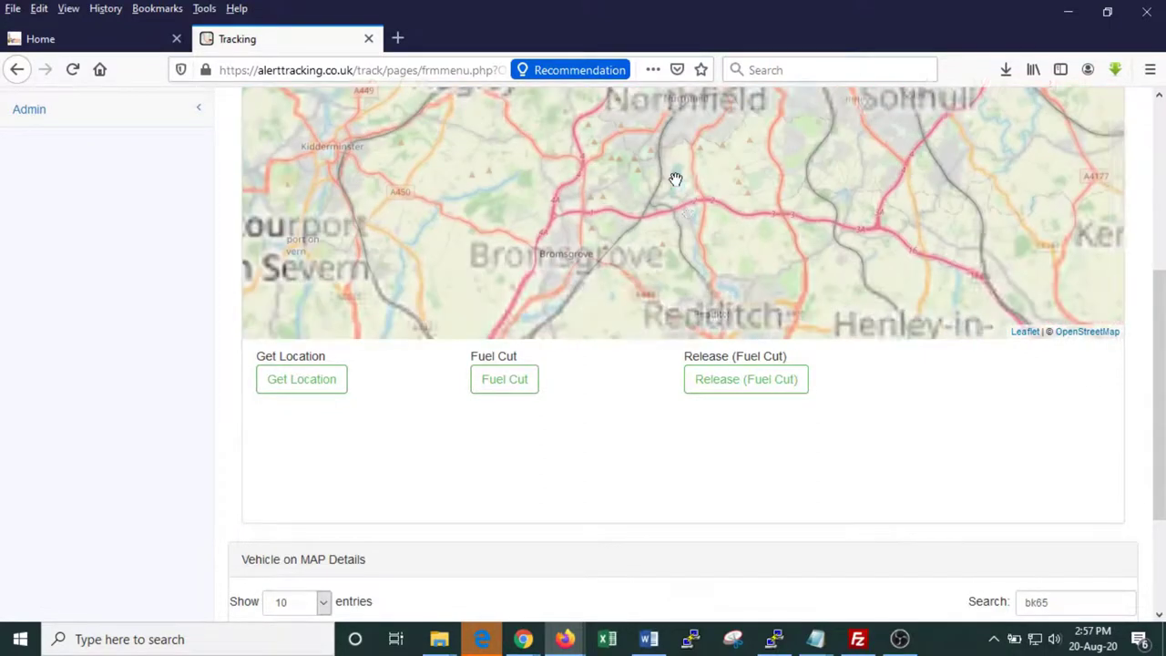
{"action": "left_click_drag", "start_coordinate": [672, 165], "coordinate": [699, 225]}
{"action": "left_click_drag", "start_coordinate": [617, 148], "coordinate": [619, 186]}
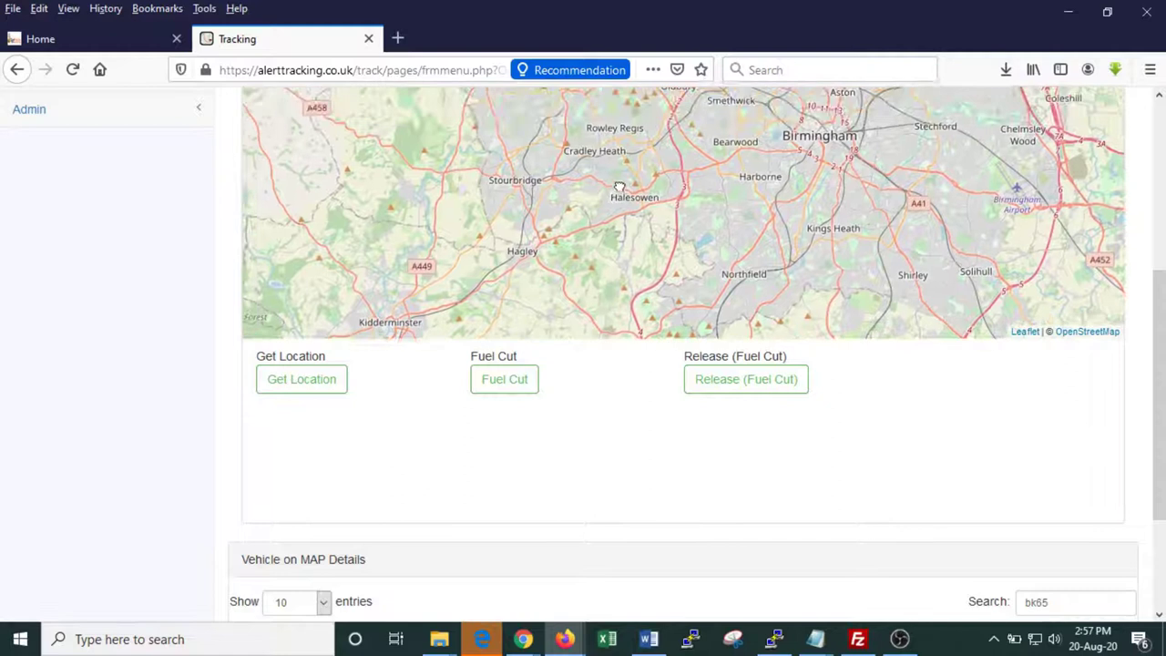
{"action": "left_click_drag", "start_coordinate": [390, 178], "coordinate": [404, 216]}
{"action": "scroll", "coordinate": [64, 283], "scroll_direction": "up", "scroll_amount": 3}
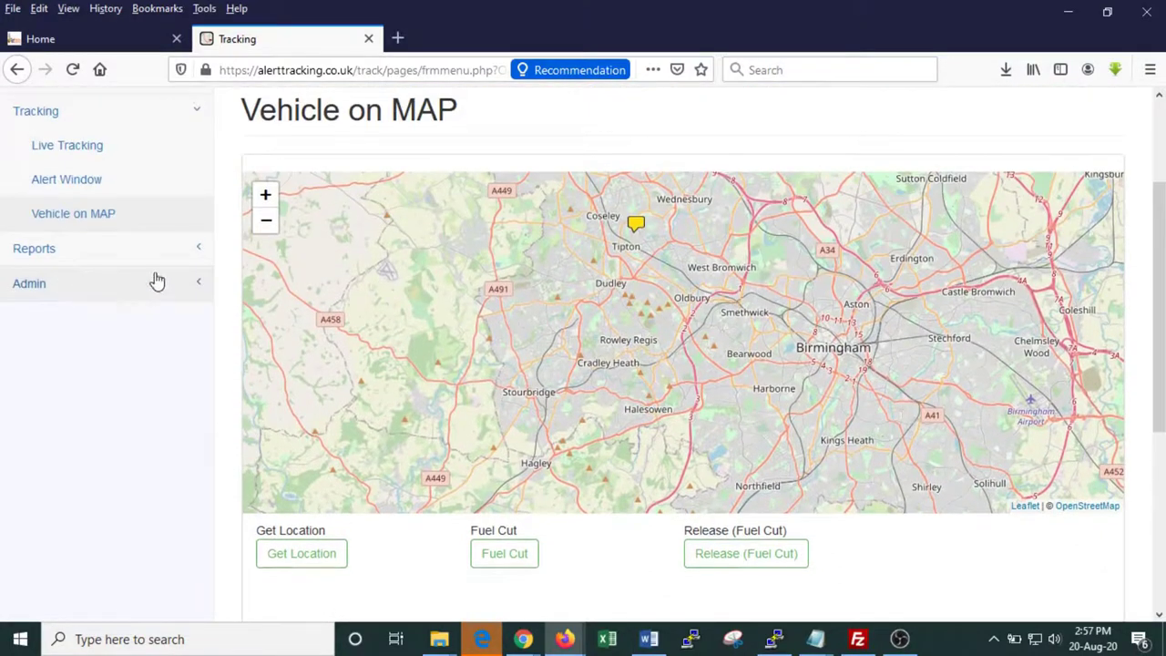
{"action": "left_click", "coordinate": [635, 228]}
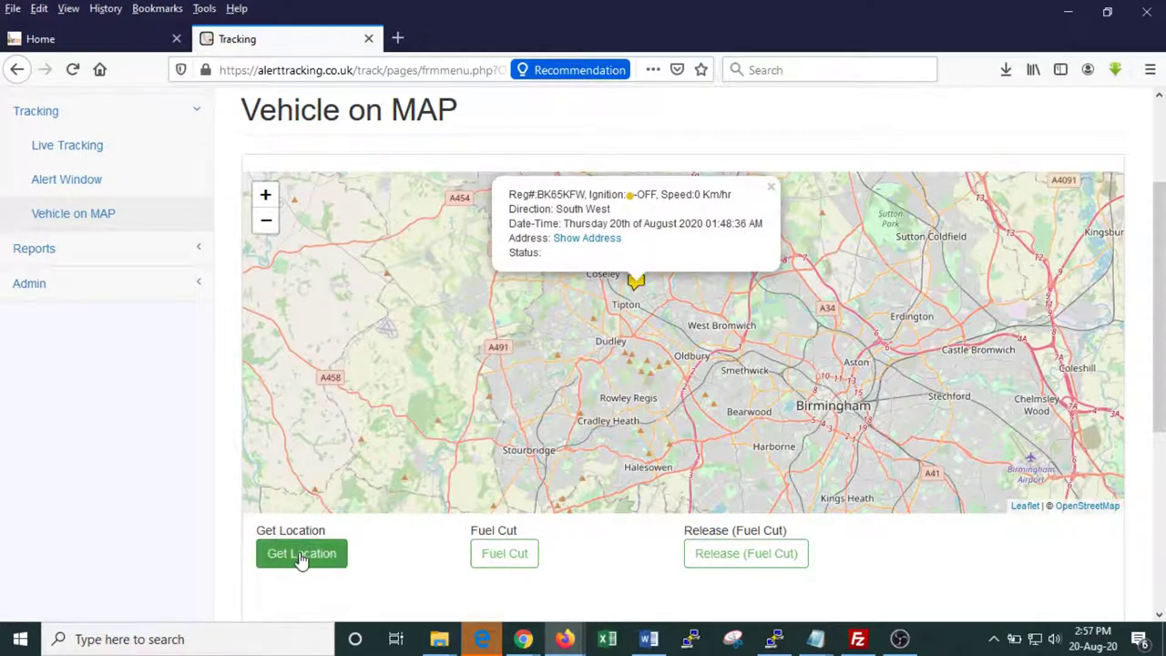
Step: Try the Fuel Cut and Get Location commands for the vehicle shown on the map
{"action": "left_click", "coordinate": [507, 557]}
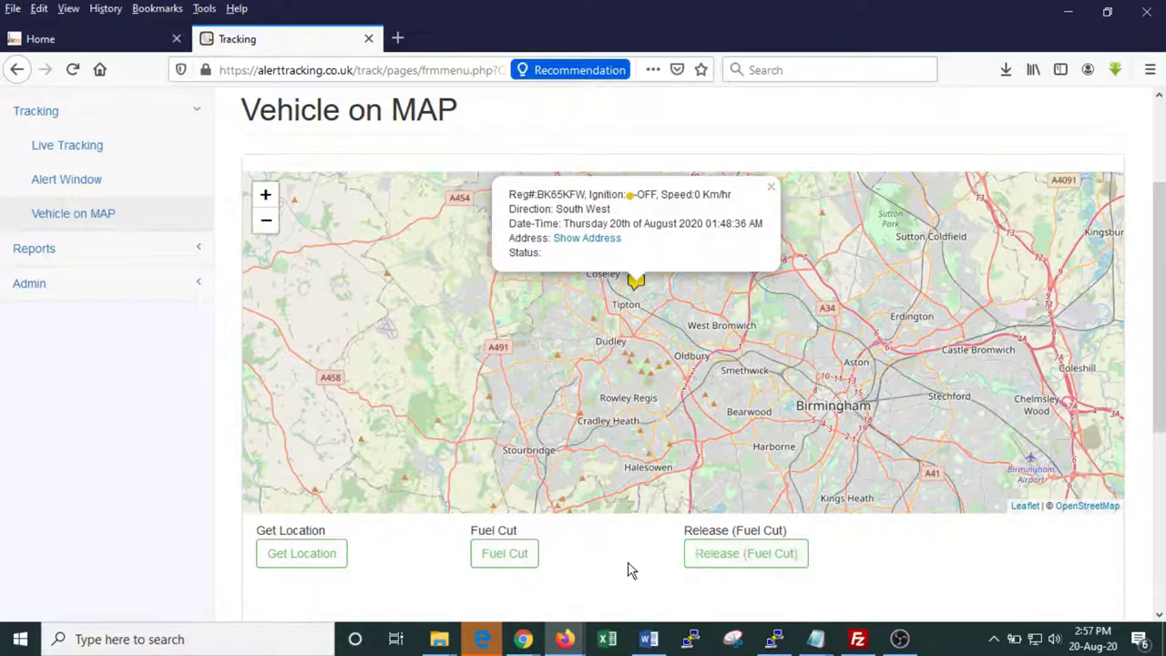
{"action": "scroll", "coordinate": [371, 557], "scroll_direction": "down", "scroll_amount": 2}
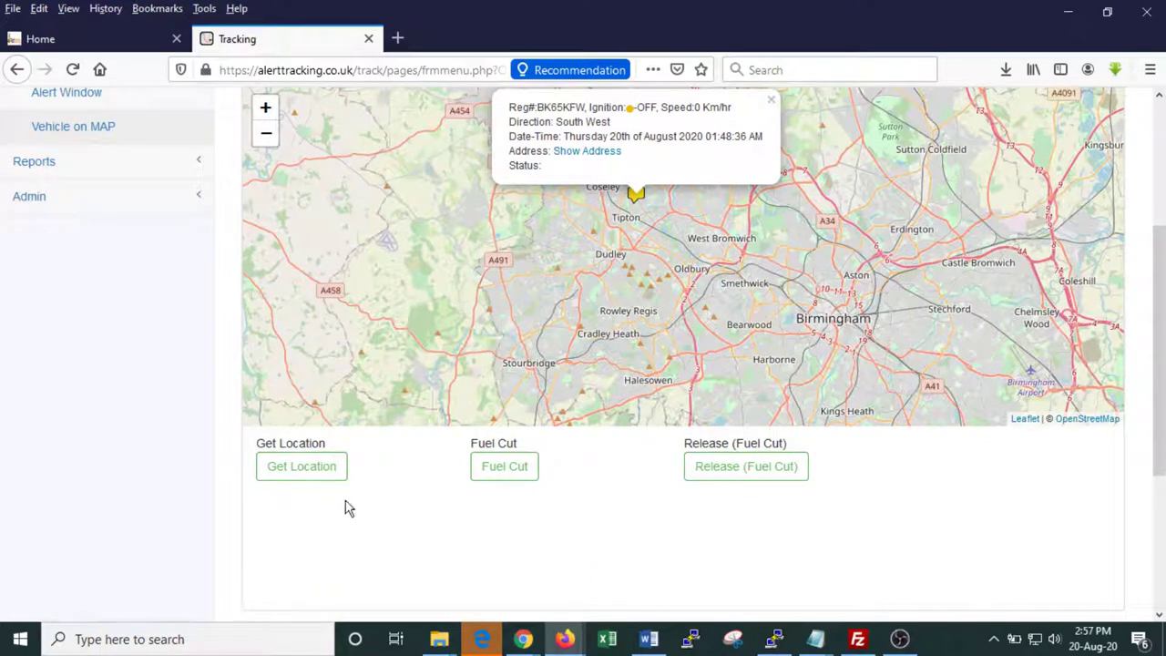
{"action": "left_click", "coordinate": [314, 472]}
{"action": "left_click", "coordinate": [503, 466]}
{"action": "scroll", "coordinate": [63, 399], "scroll_direction": "up", "scroll_amount": 1}
{"action": "scroll", "coordinate": [63, 399], "scroll_direction": "up", "scroll_amount": 3}
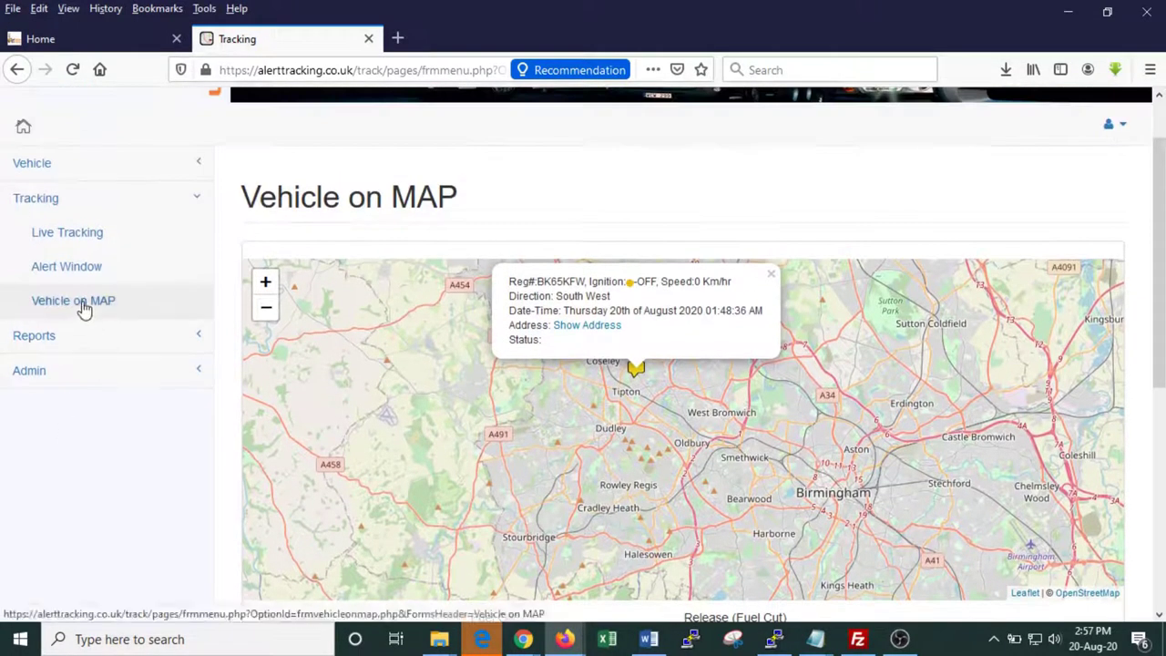
Step: Clear the bk65 search filter and look through the full vehicle details table
{"action": "scroll", "coordinate": [145, 533], "scroll_direction": "down", "scroll_amount": 8}
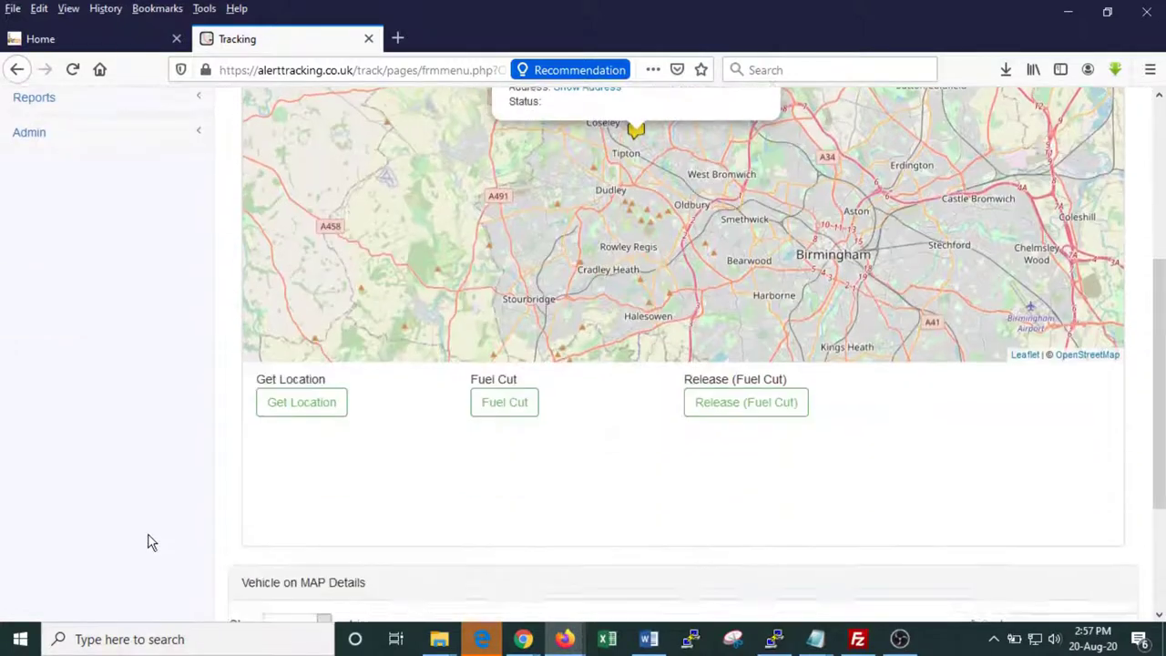
{"action": "scroll", "coordinate": [151, 543], "scroll_direction": "down", "scroll_amount": 1}
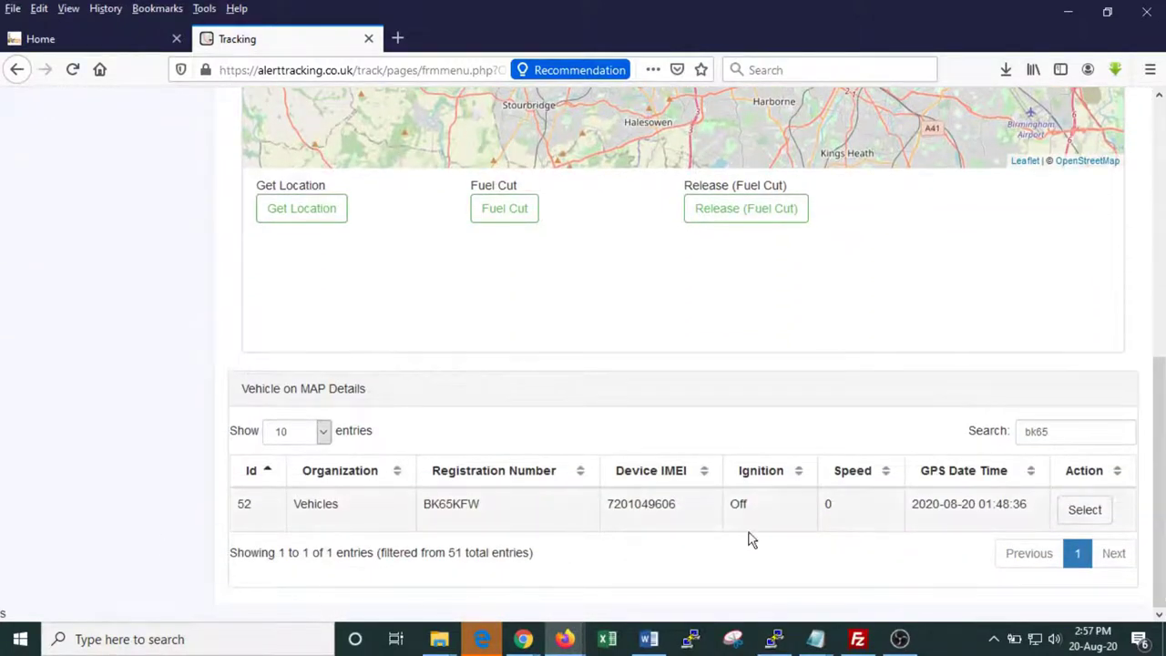
{"action": "left_click", "coordinate": [1061, 429]}
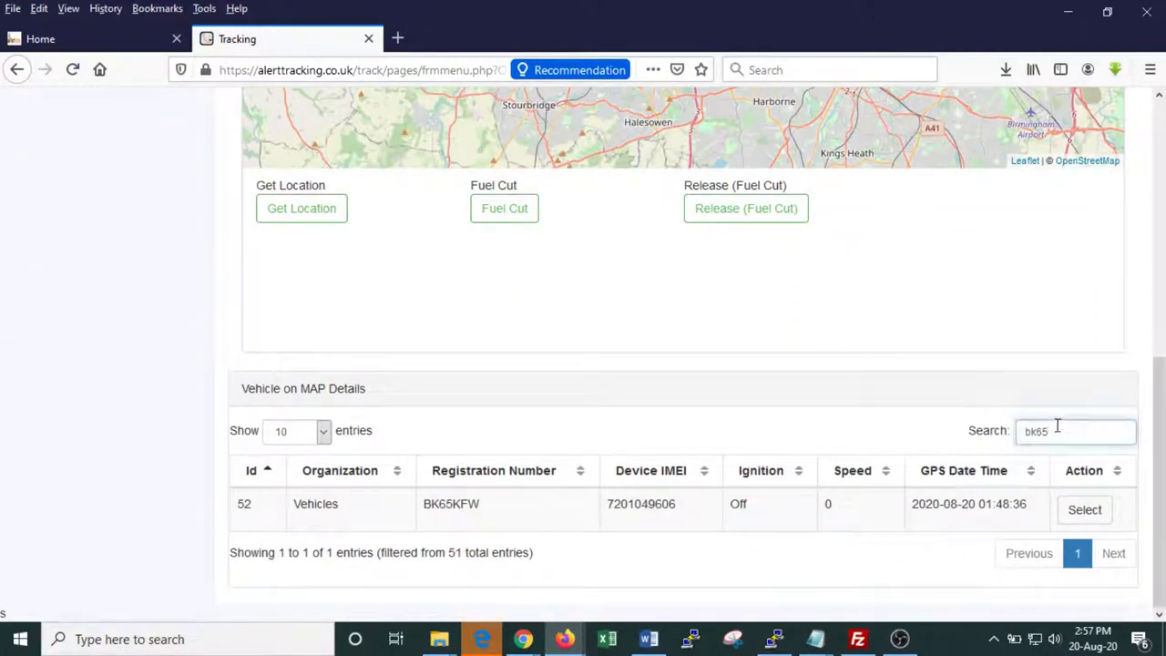
{"action": "key", "text": "BackSpace"}
{"action": "key", "text": "BackSpace"}
{"action": "key", "text": "BackSpace"}
{"action": "key", "text": "BackSpace"}
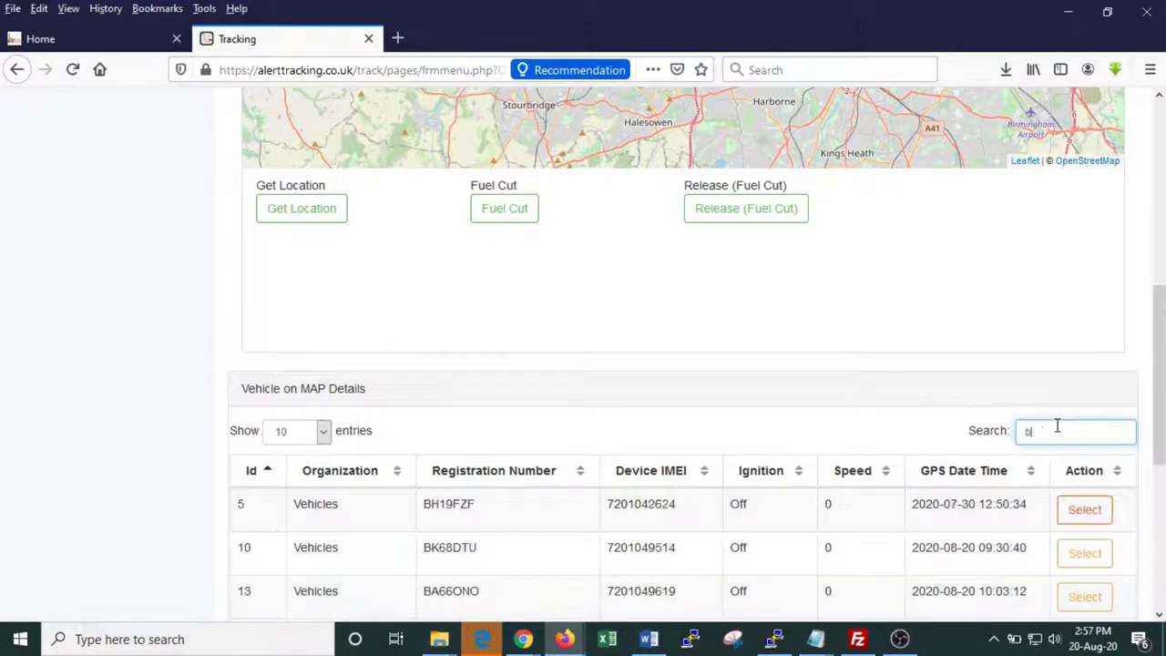
{"action": "scroll", "coordinate": [374, 560], "scroll_direction": "down", "scroll_amount": 5}
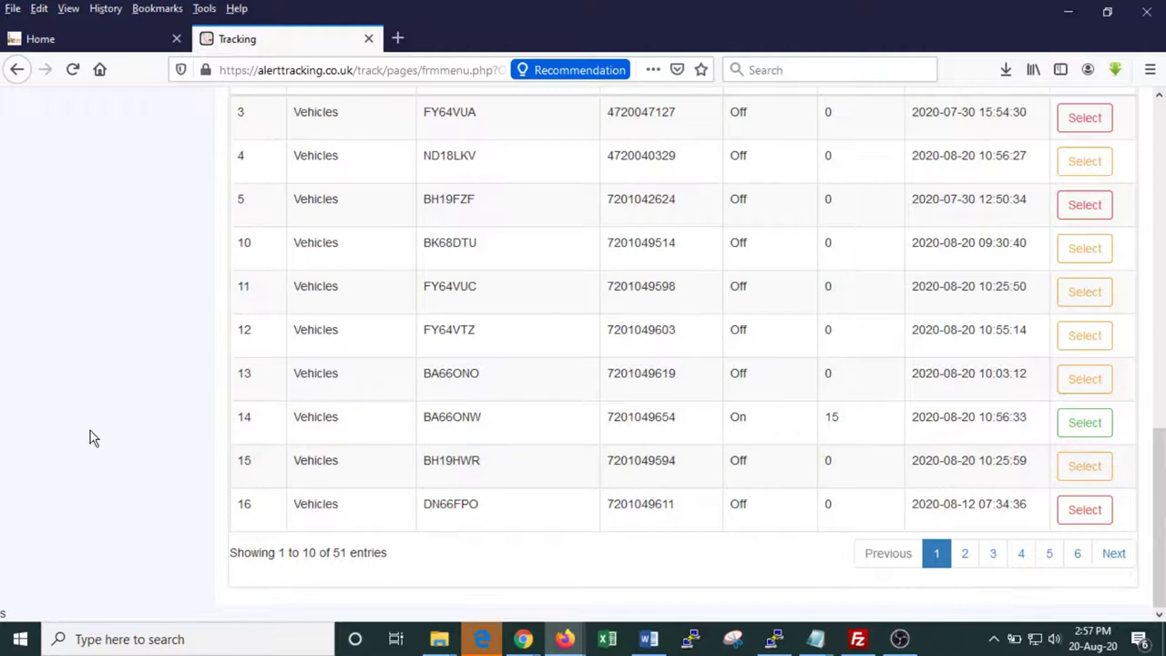
Step: Open the Vehicle Movement report page
{"action": "scroll", "coordinate": [92, 437], "scroll_direction": "up", "scroll_amount": 5}
{"action": "scroll", "coordinate": [91, 437], "scroll_direction": "up", "scroll_amount": 5}
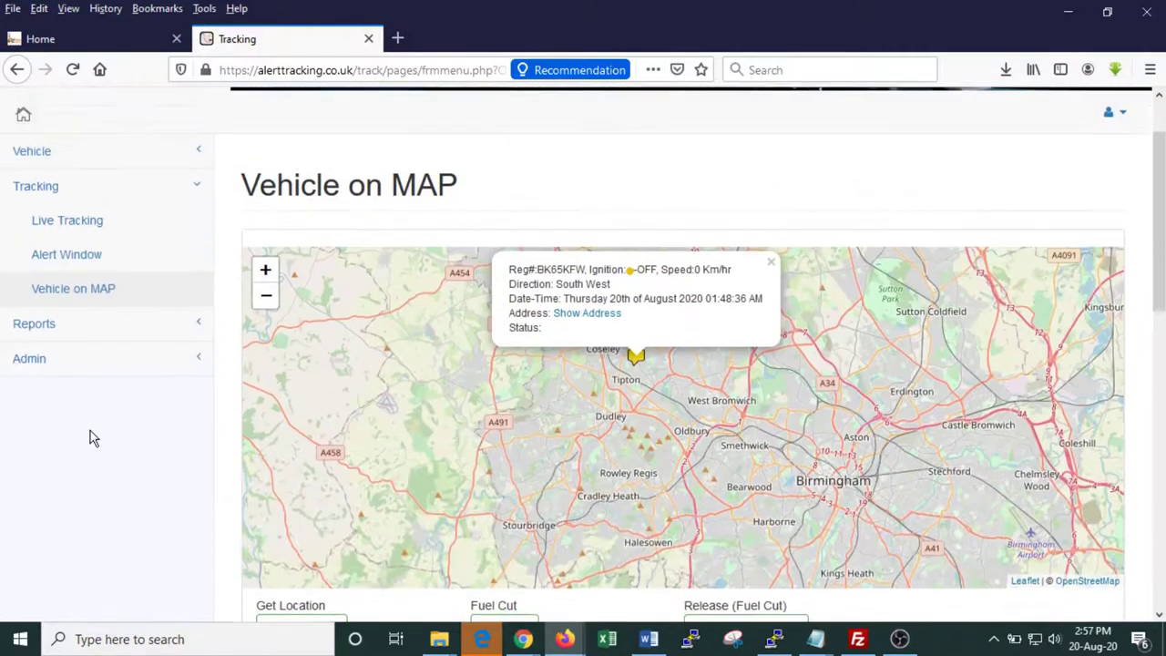
{"action": "left_click", "coordinate": [64, 392]}
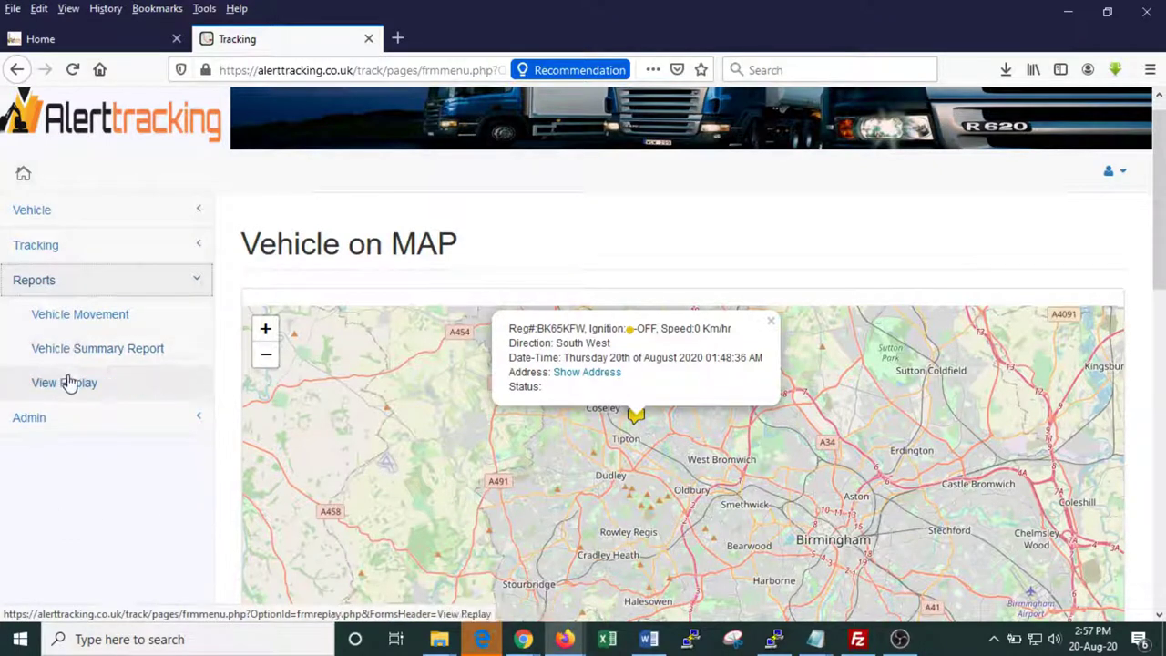
{"action": "left_click", "coordinate": [95, 323]}
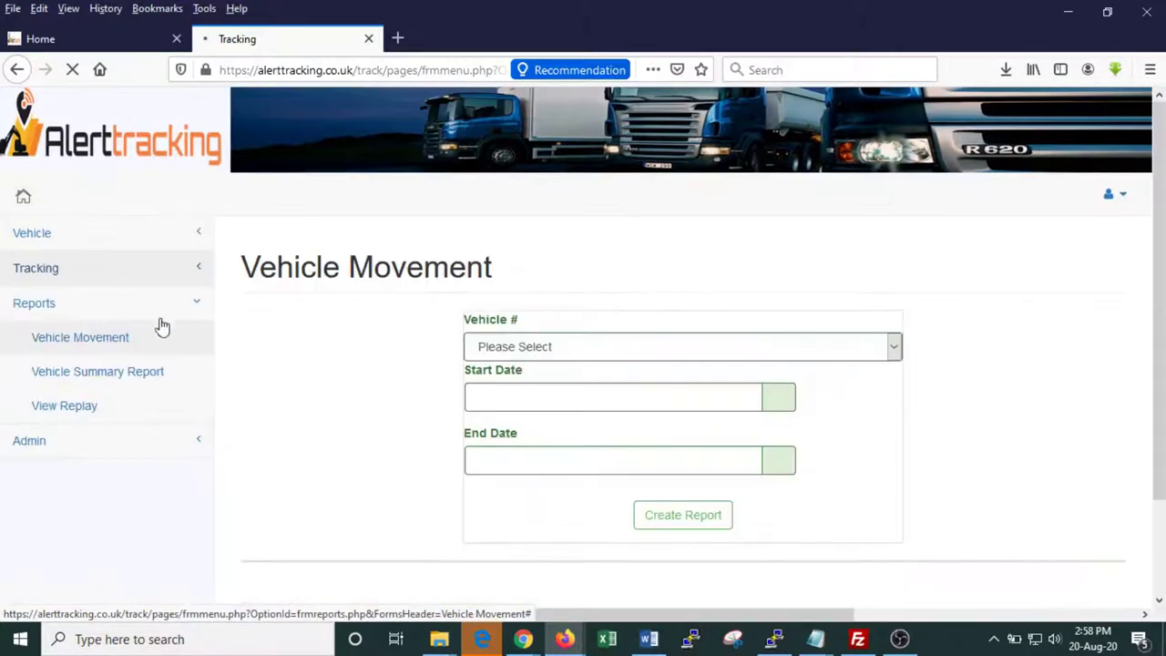
{"action": "left_click_drag", "start_coordinate": [446, 255], "coordinate": [373, 263]}
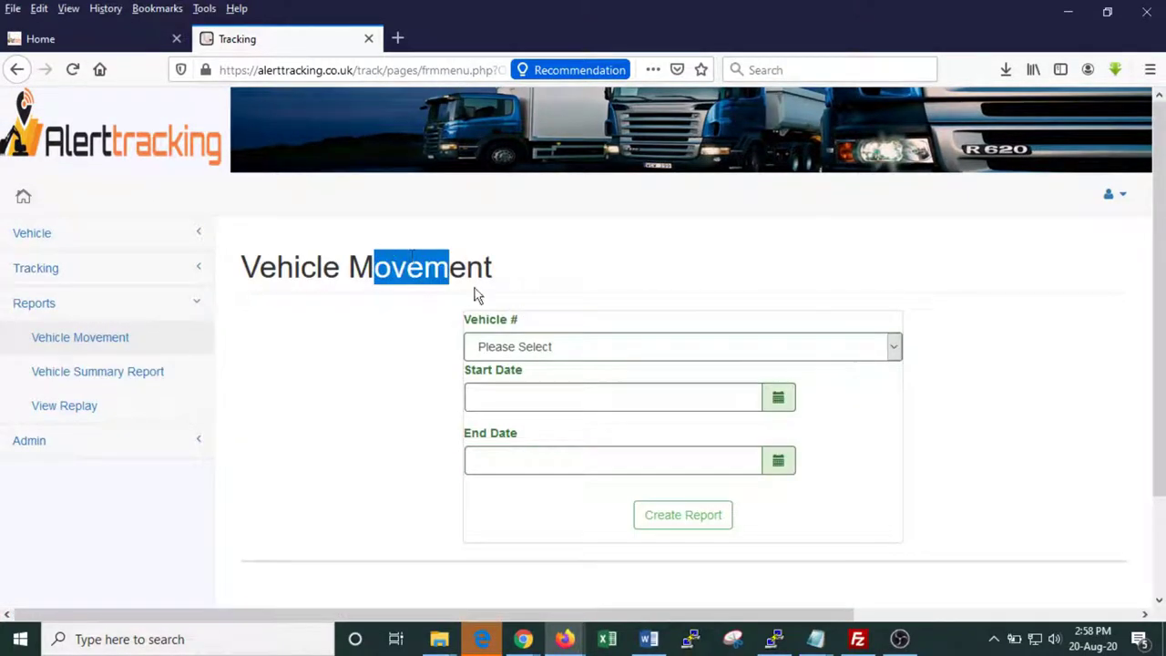
{"action": "left_click", "coordinate": [596, 351]}
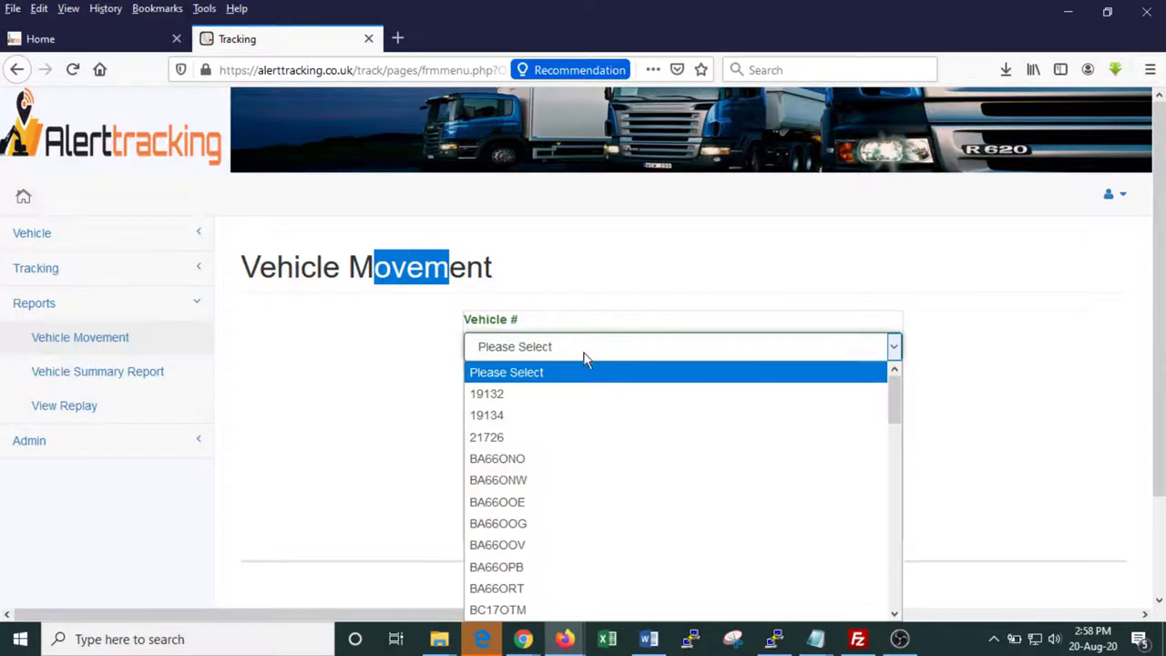
{"action": "scroll", "coordinate": [538, 410], "scroll_direction": "down", "scroll_amount": 10}
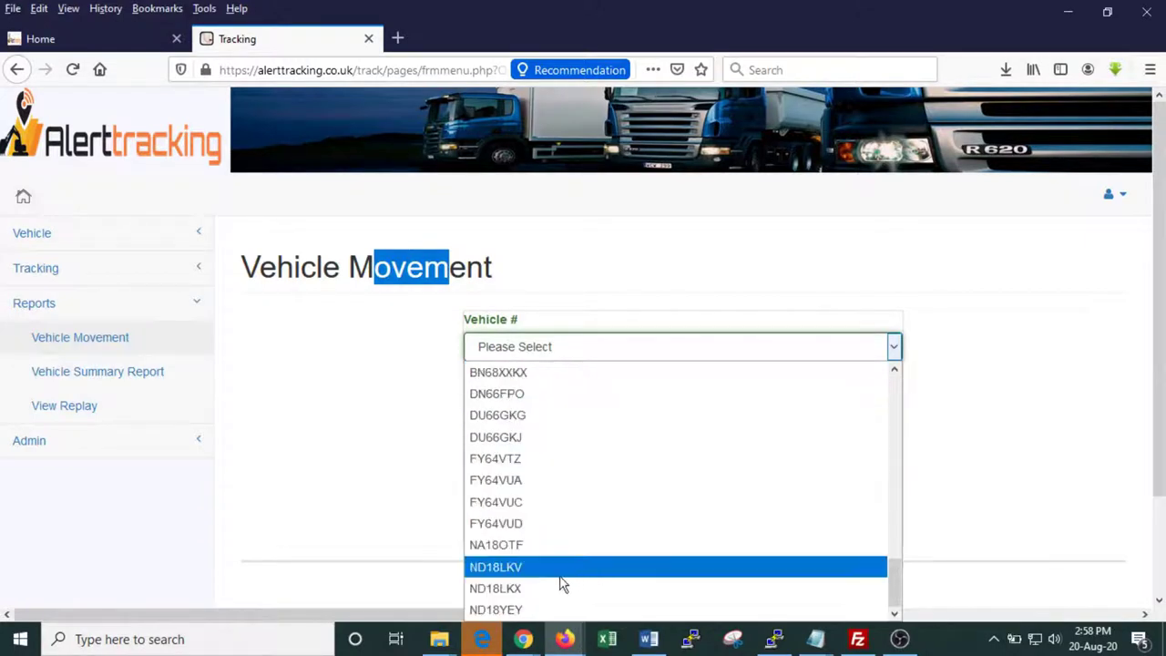
{"action": "left_click", "coordinate": [503, 567]}
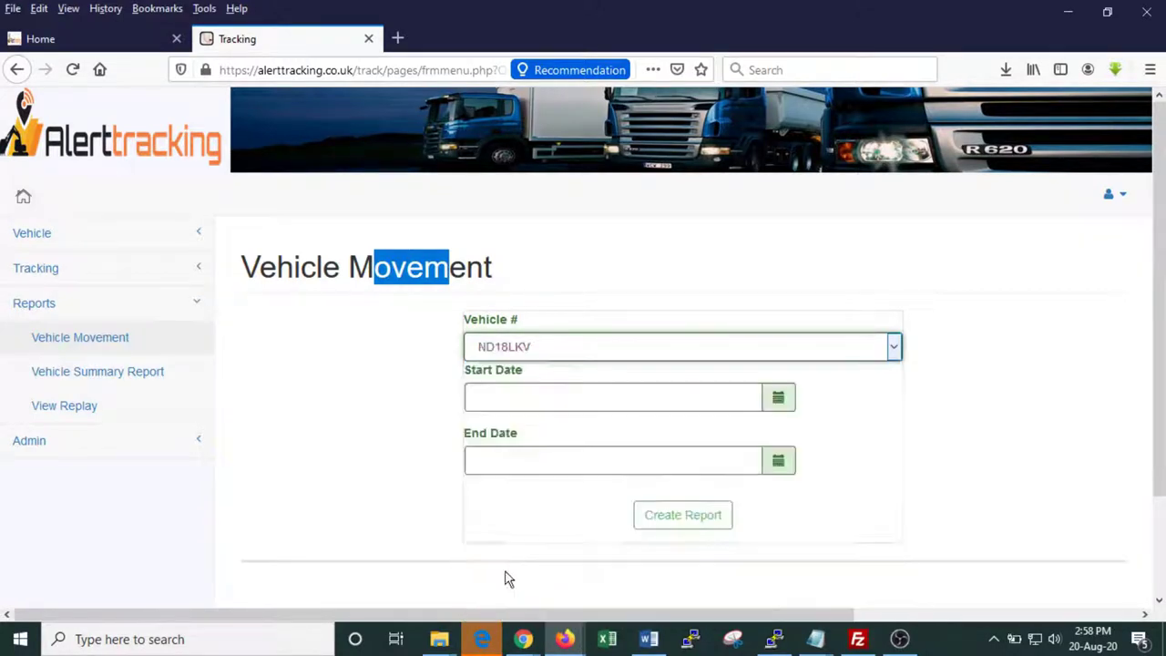
{"action": "left_click", "coordinate": [776, 398]}
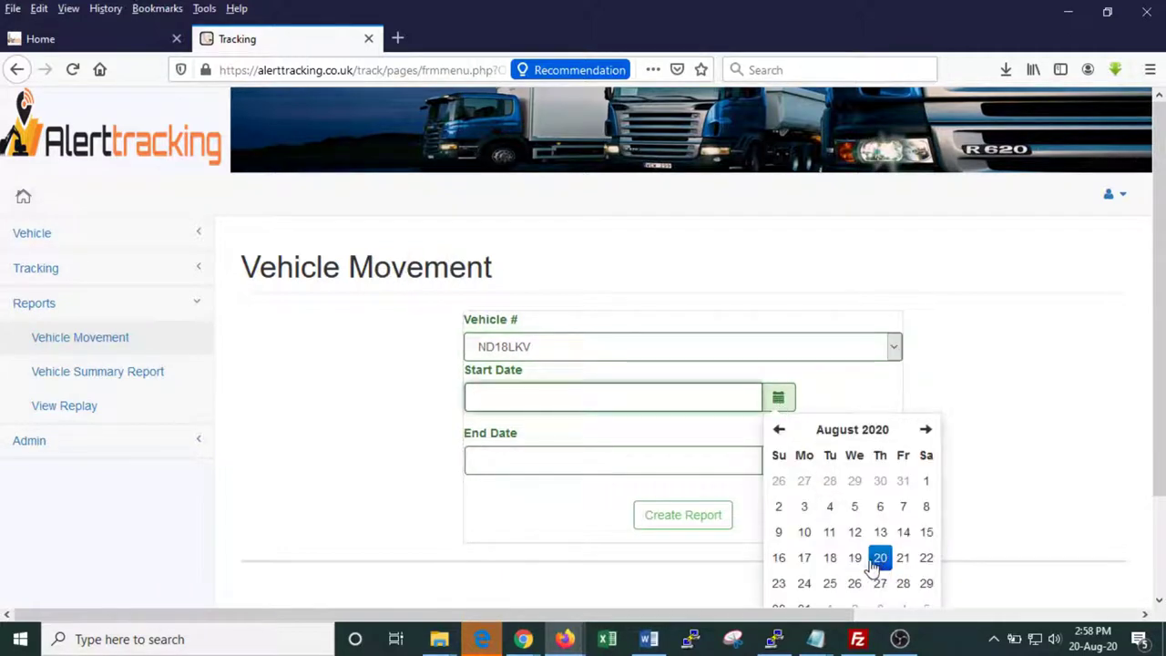
{"action": "left_click", "coordinate": [856, 560]}
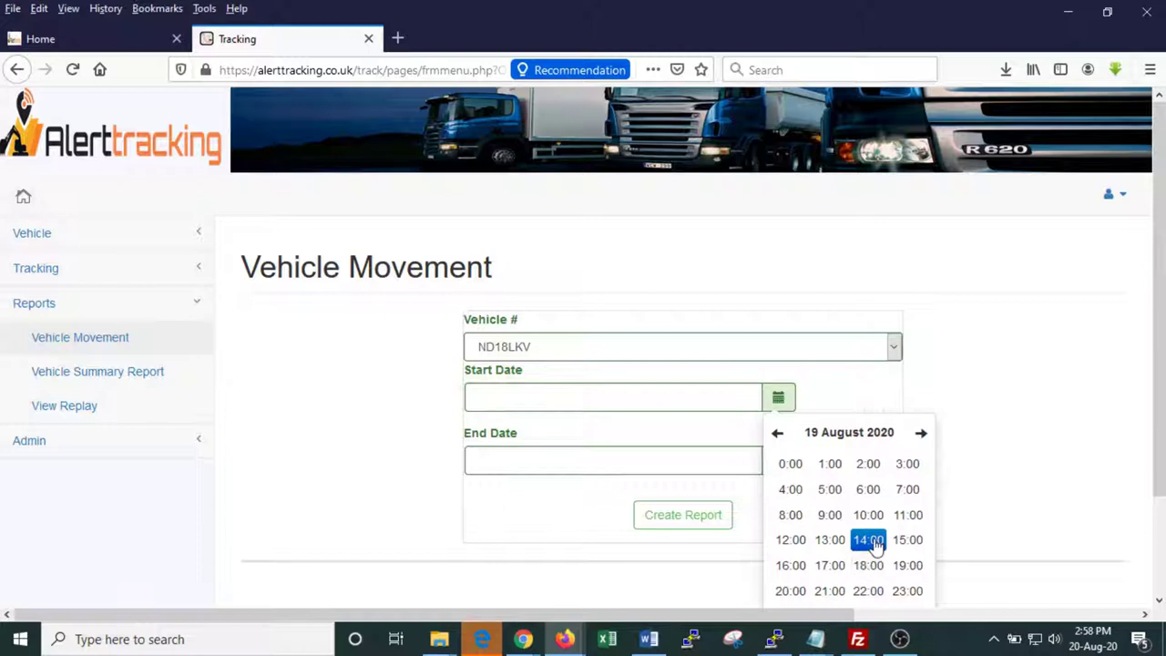
{"action": "left_click", "coordinate": [874, 545]}
{"action": "left_click", "coordinate": [908, 520]}
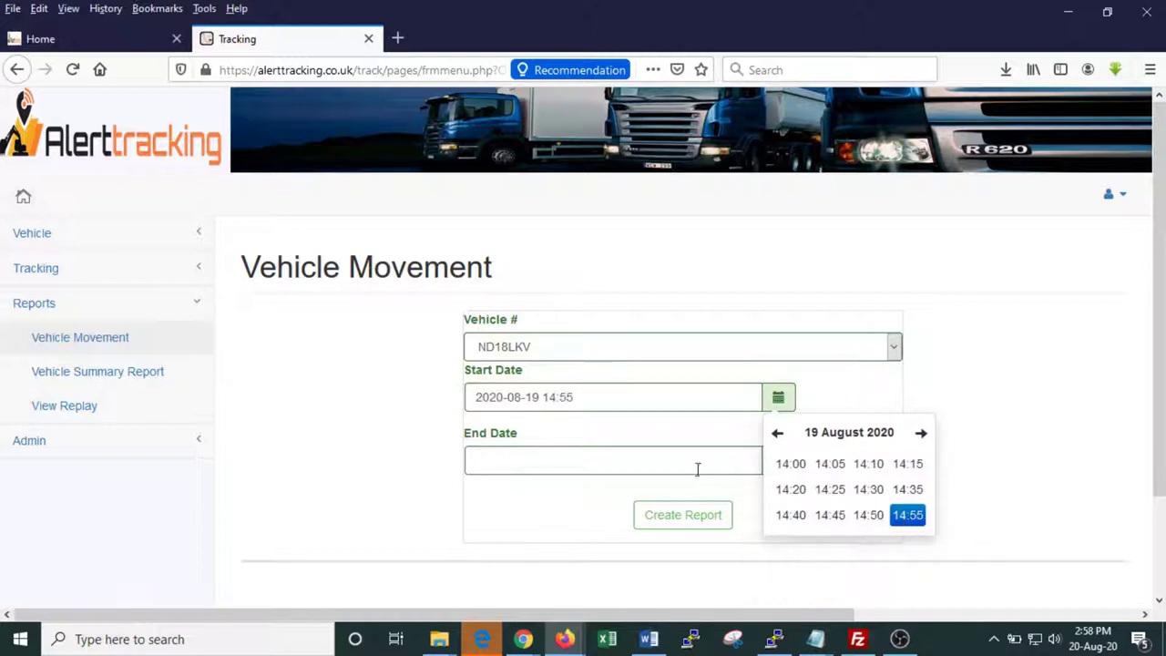
{"action": "left_click", "coordinate": [736, 469]}
{"action": "scroll", "coordinate": [824, 546], "scroll_direction": "down", "scroll_amount": 2}
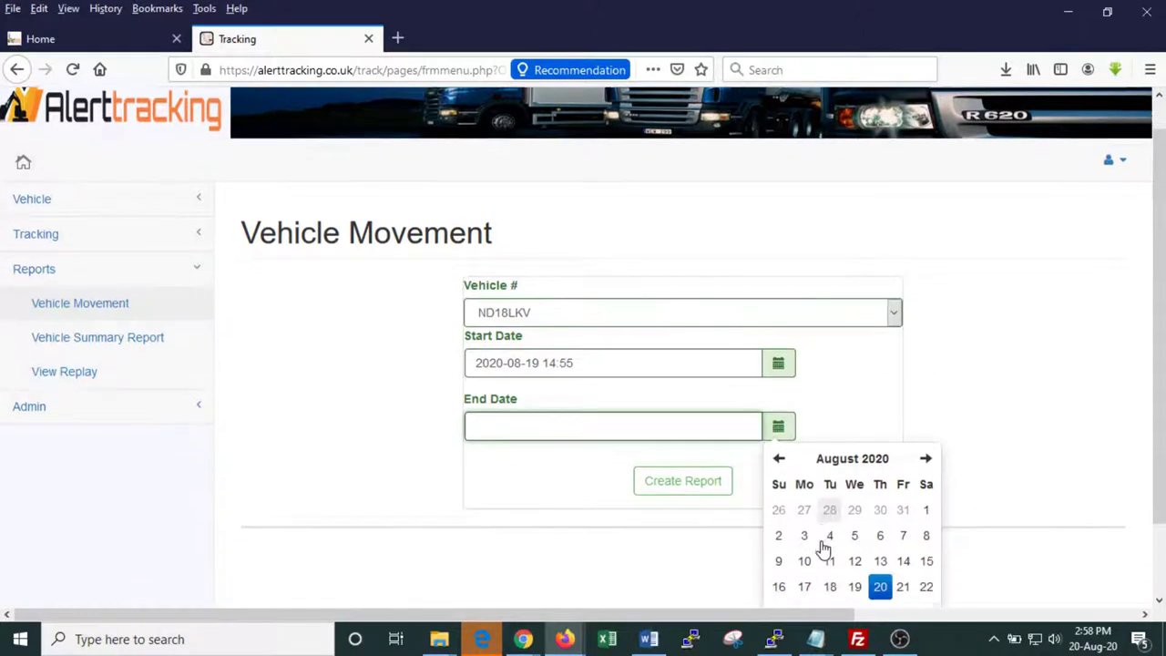
{"action": "left_click", "coordinate": [880, 535]}
{"action": "left_click", "coordinate": [878, 516]}
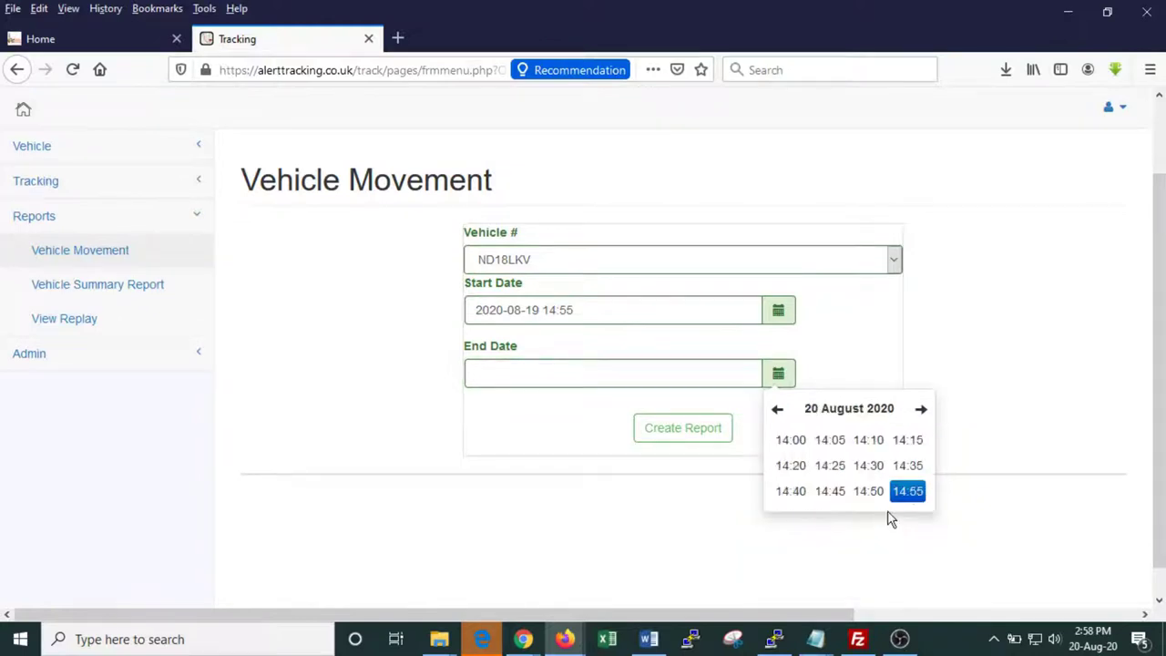
{"action": "left_click", "coordinate": [921, 493]}
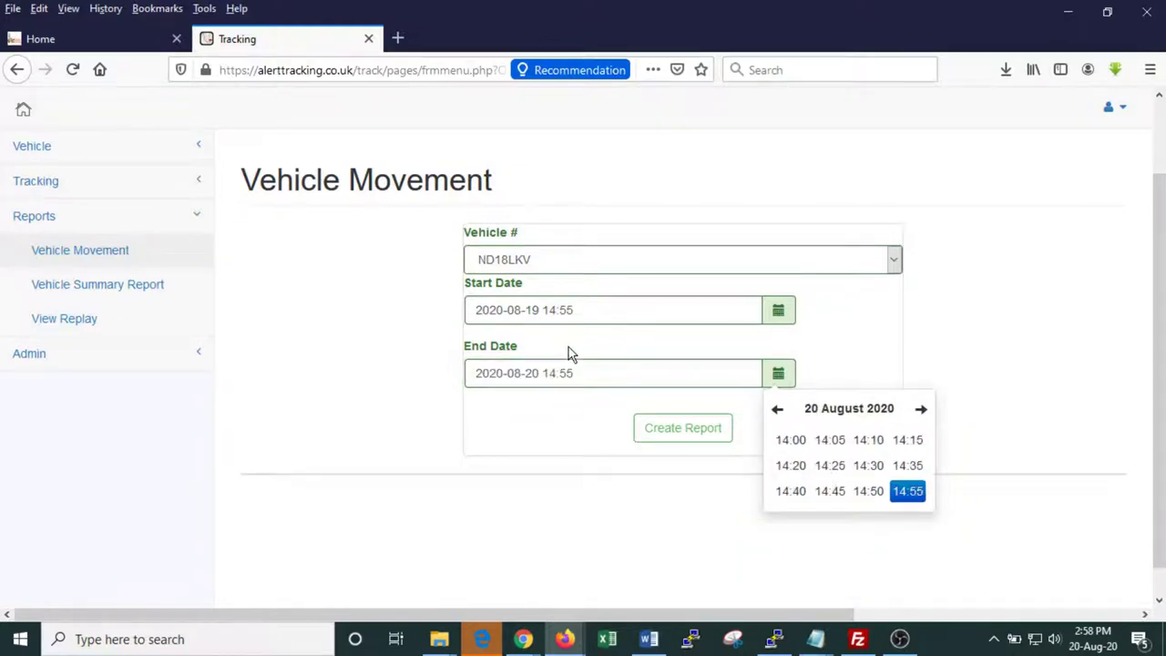
{"action": "left_click", "coordinate": [577, 421]}
{"action": "left_click", "coordinate": [683, 439]}
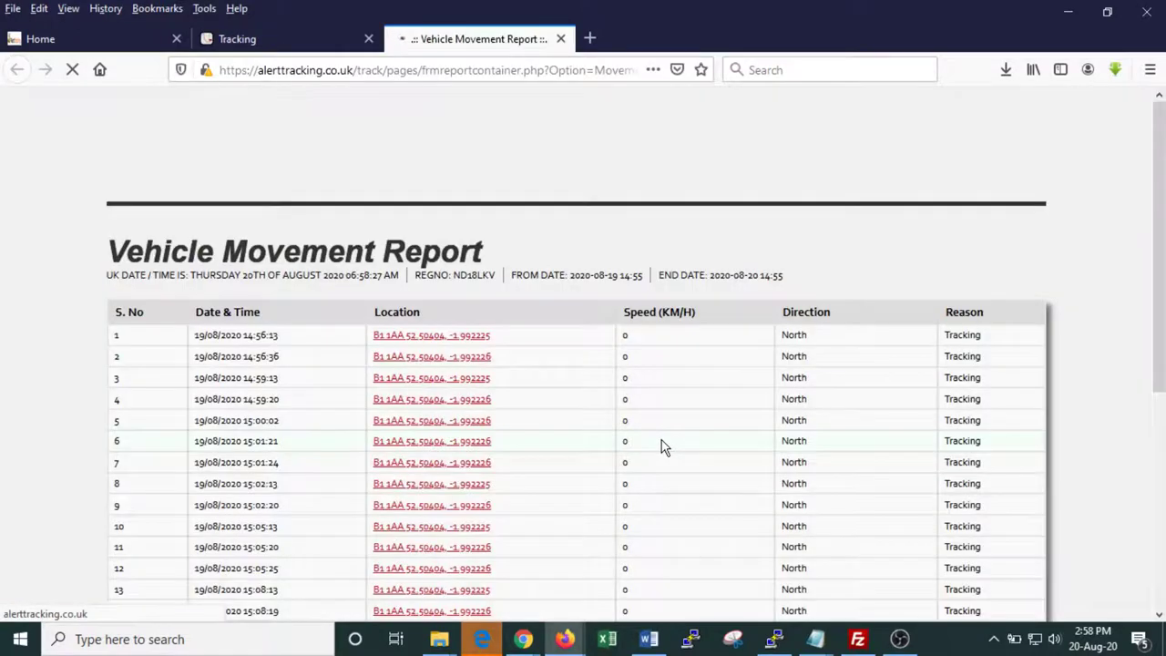
Step: Look through the Vehicle Movement Report's rows and its speed, direction and reason columns, and close the report
{"action": "scroll", "coordinate": [642, 446], "scroll_direction": "down", "scroll_amount": 10}
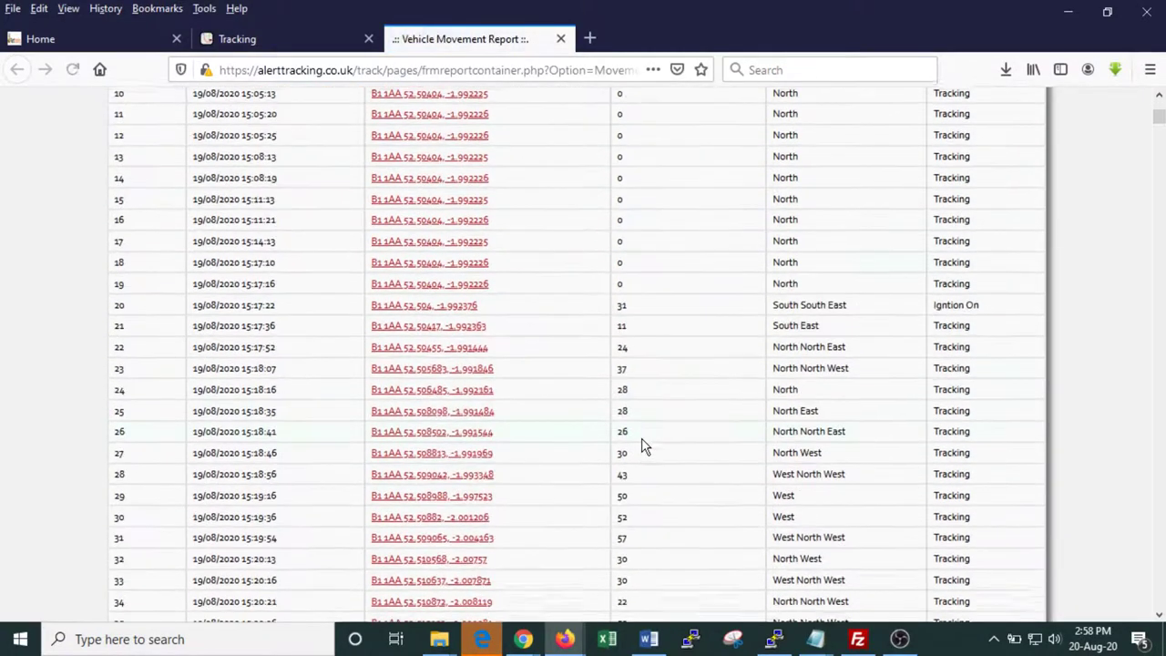
{"action": "scroll", "coordinate": [641, 446], "scroll_direction": "down", "scroll_amount": 10}
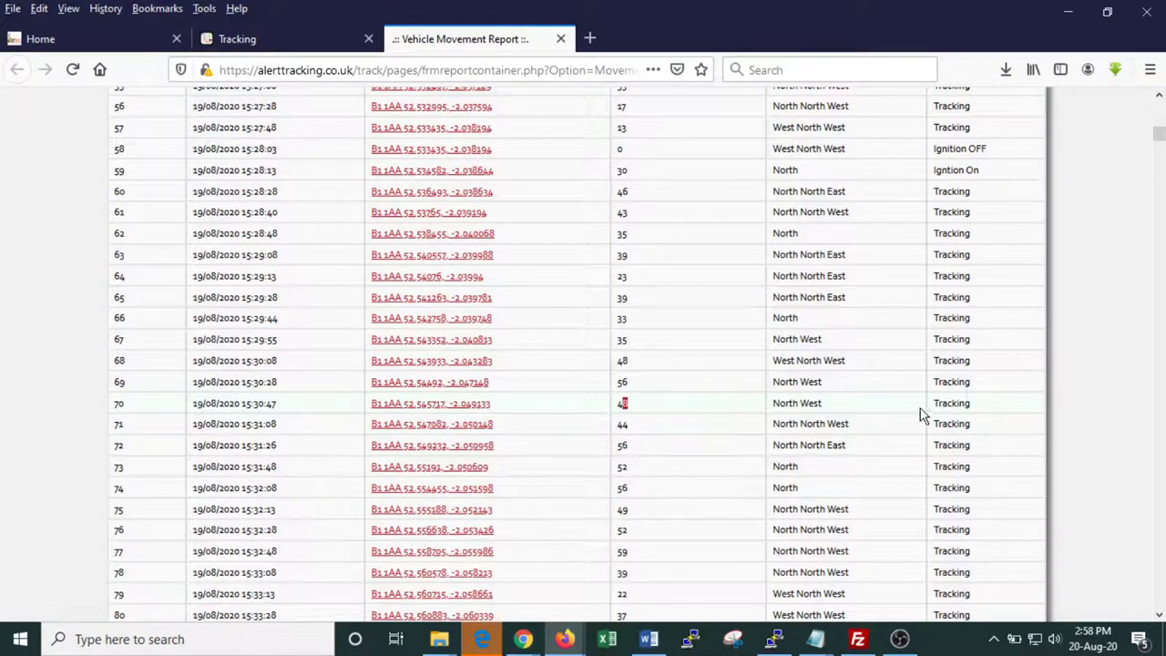
{"action": "scroll", "coordinate": [920, 409], "scroll_direction": "up", "scroll_amount": 3}
{"action": "left_click_drag", "start_coordinate": [982, 353], "coordinate": [938, 330]}
{"action": "scroll", "coordinate": [377, 365], "scroll_direction": "up", "scroll_amount": 20}
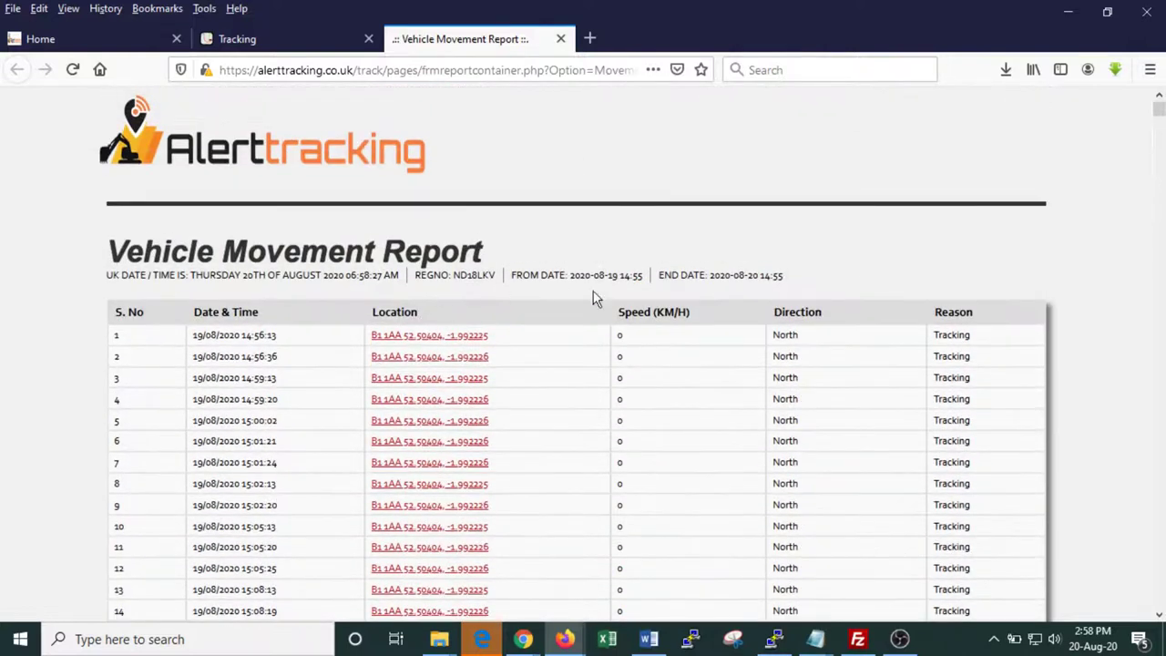
{"action": "left_click_drag", "start_coordinate": [709, 315], "coordinate": [678, 313]}
{"action": "left_click_drag", "start_coordinate": [784, 312], "coordinate": [814, 310]}
{"action": "left_click_drag", "start_coordinate": [944, 313], "coordinate": [978, 312]}
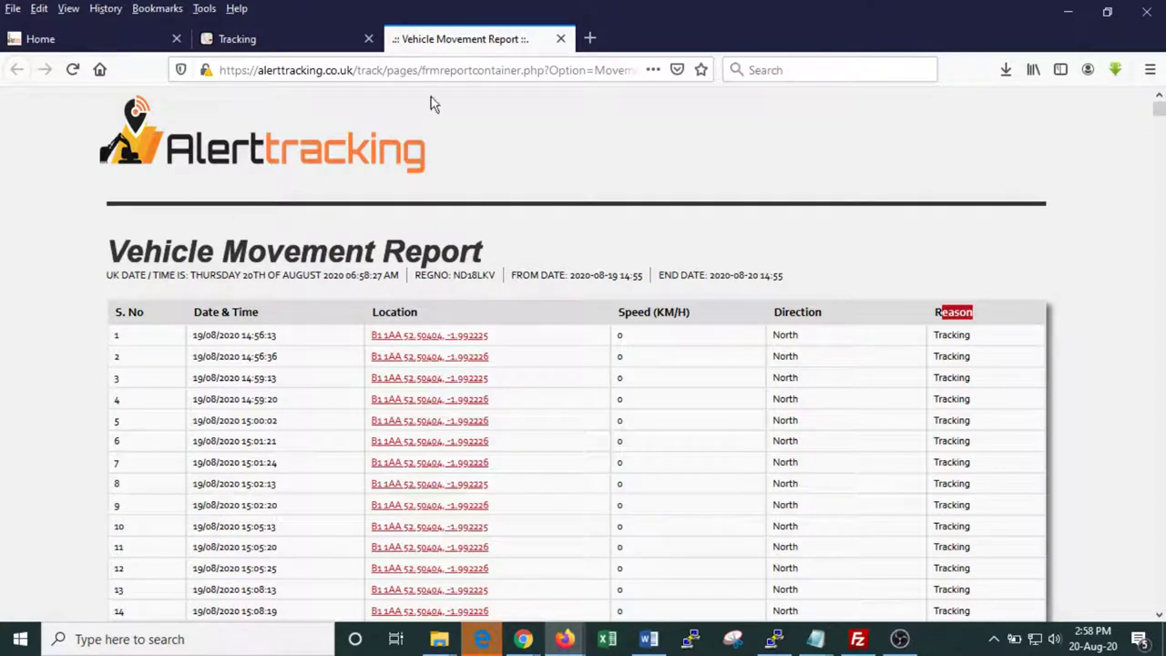
{"action": "left_click", "coordinate": [561, 38]}
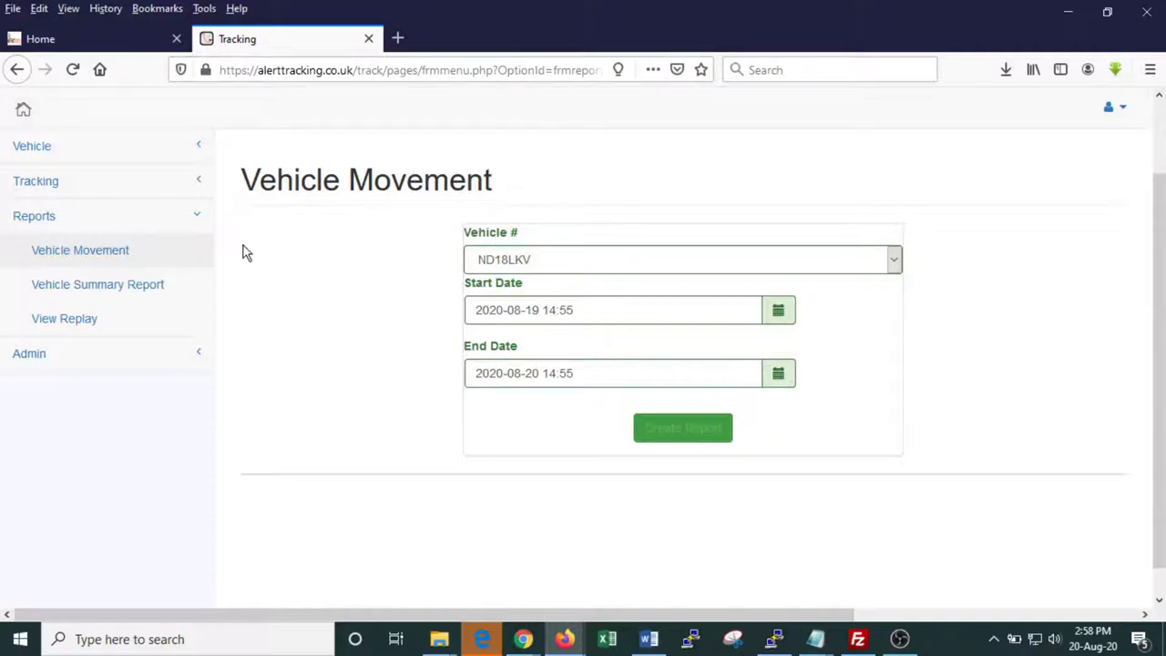
{"action": "left_click", "coordinate": [53, 289]}
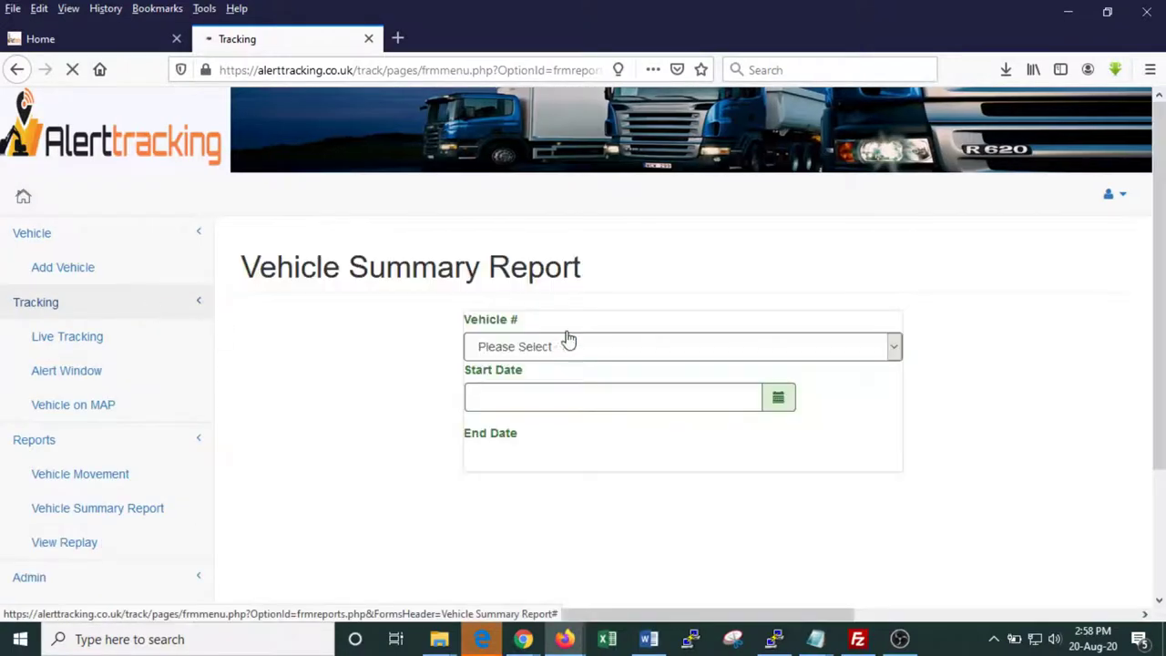
{"action": "left_click", "coordinate": [590, 354]}
{"action": "scroll", "coordinate": [554, 401], "scroll_direction": "down", "scroll_amount": 10}
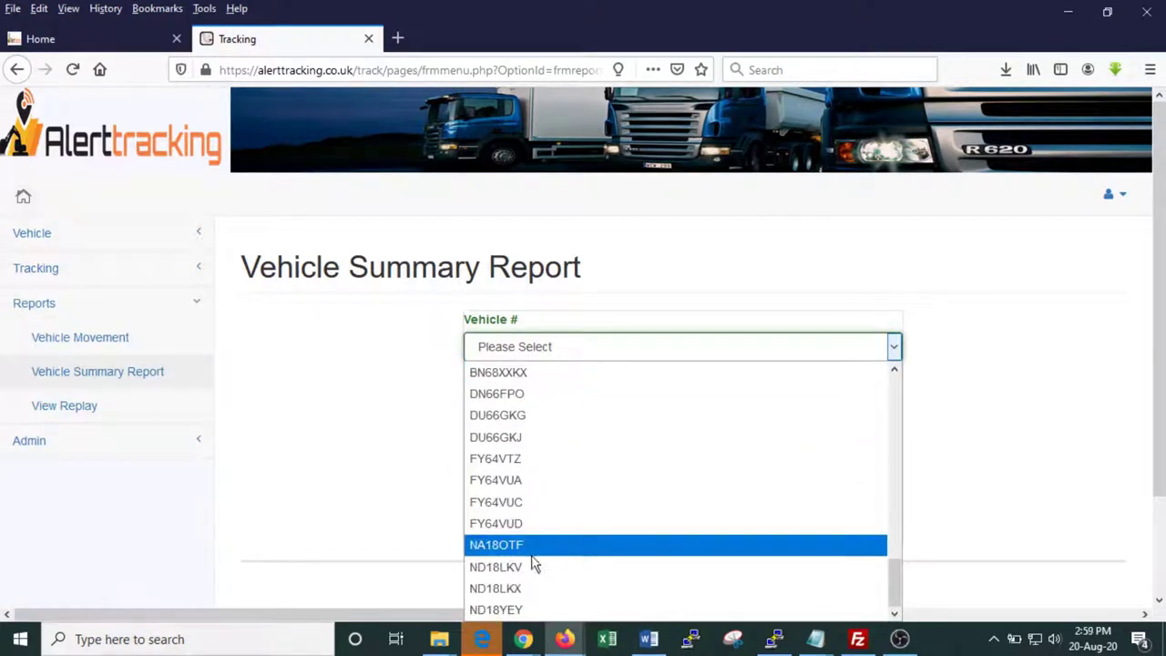
{"action": "scroll", "coordinate": [513, 502], "scroll_direction": "up", "scroll_amount": 3}
{"action": "scroll", "coordinate": [507, 500], "scroll_direction": "down", "scroll_amount": 3}
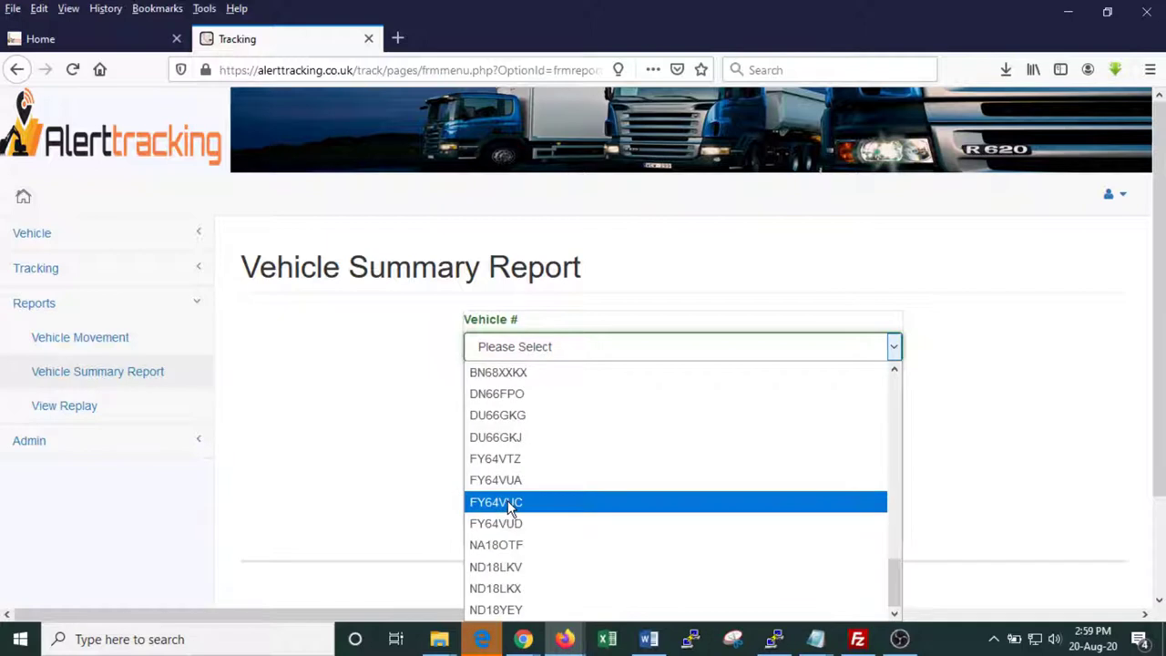
{"action": "left_click", "coordinate": [504, 566]}
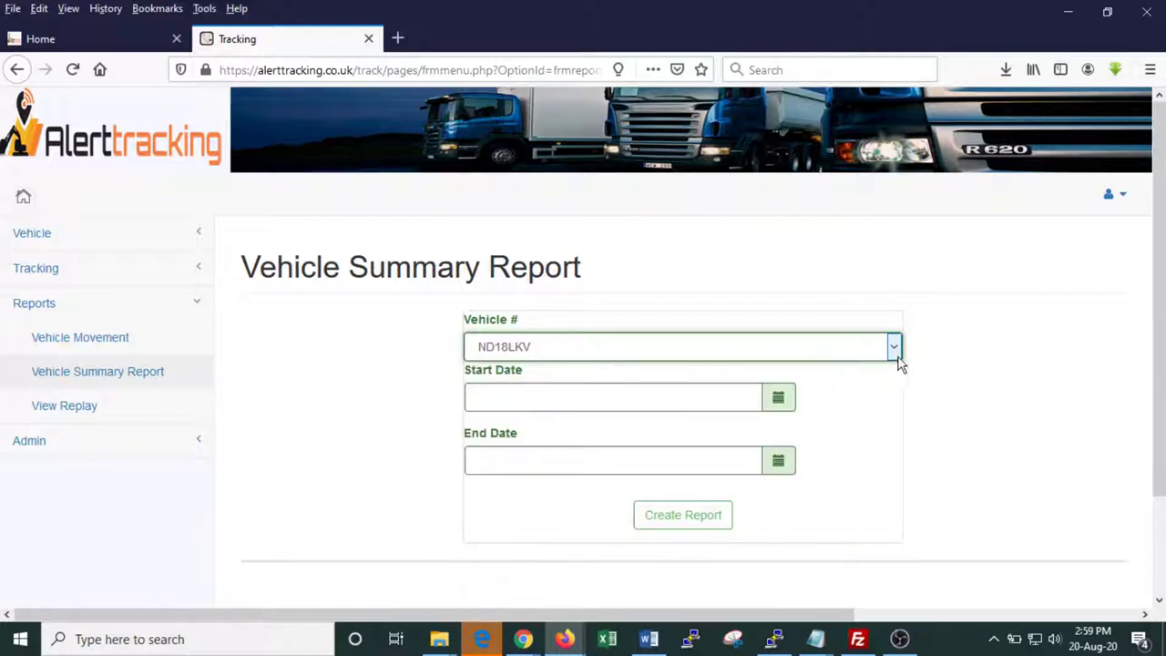
{"action": "left_click_drag", "start_coordinate": [490, 266], "coordinate": [241, 266]}
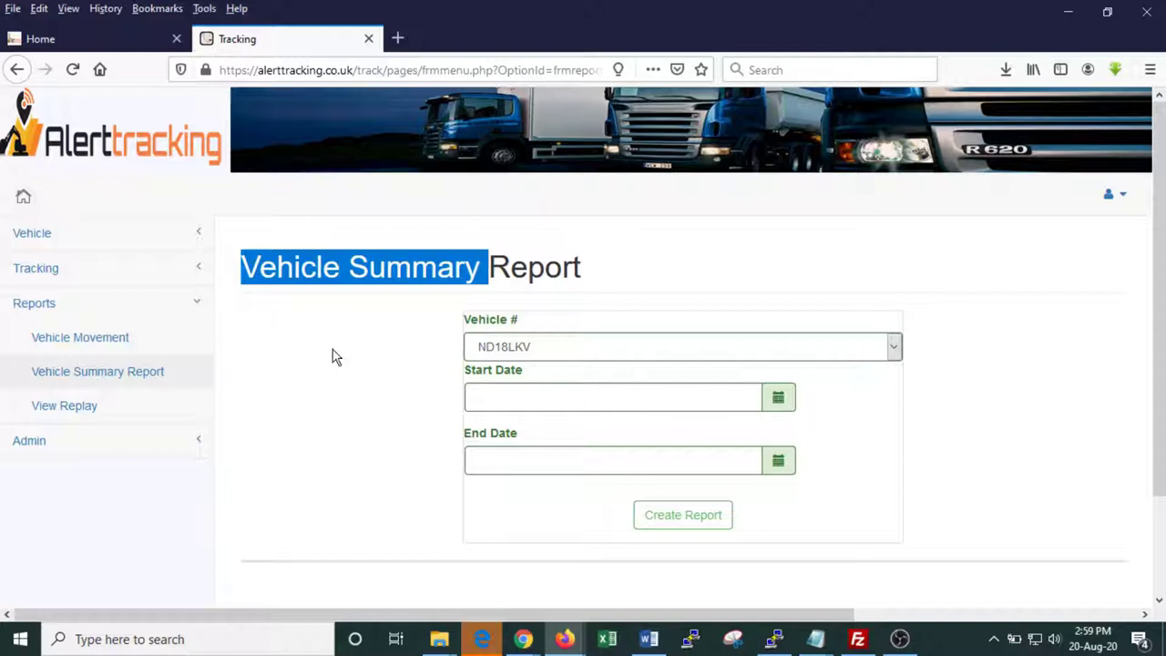
{"action": "left_click", "coordinate": [779, 404]}
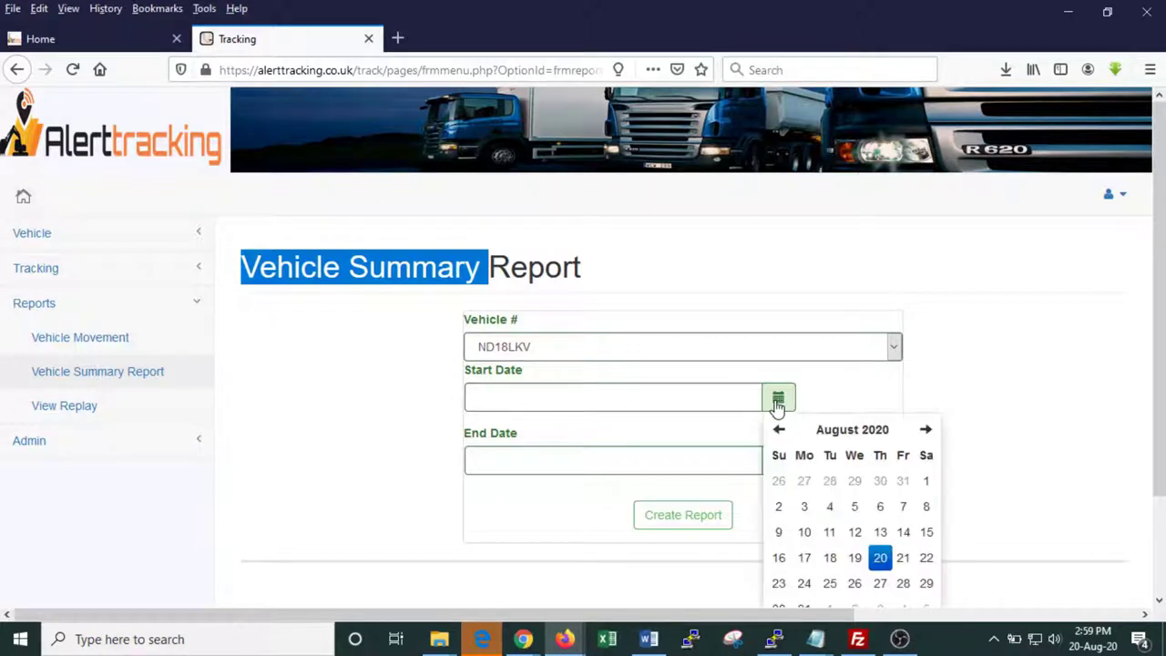
{"action": "left_click", "coordinate": [802, 559]}
{"action": "scroll", "coordinate": [529, 533], "scroll_direction": "down", "scroll_amount": 2}
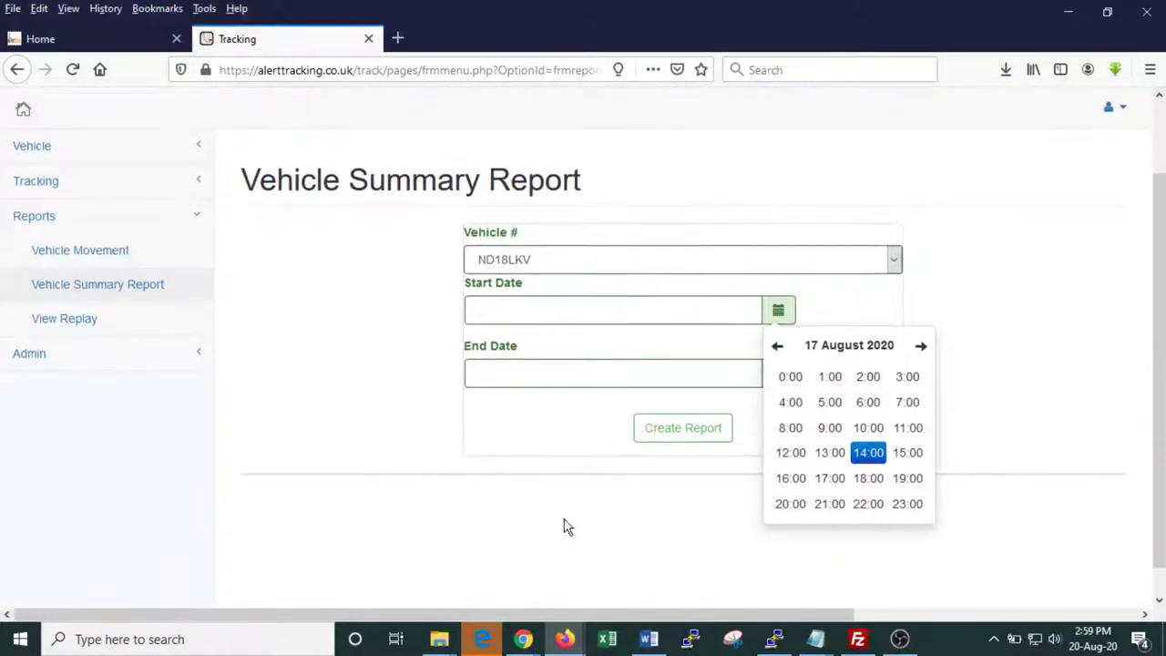
{"action": "left_click", "coordinate": [867, 453]}
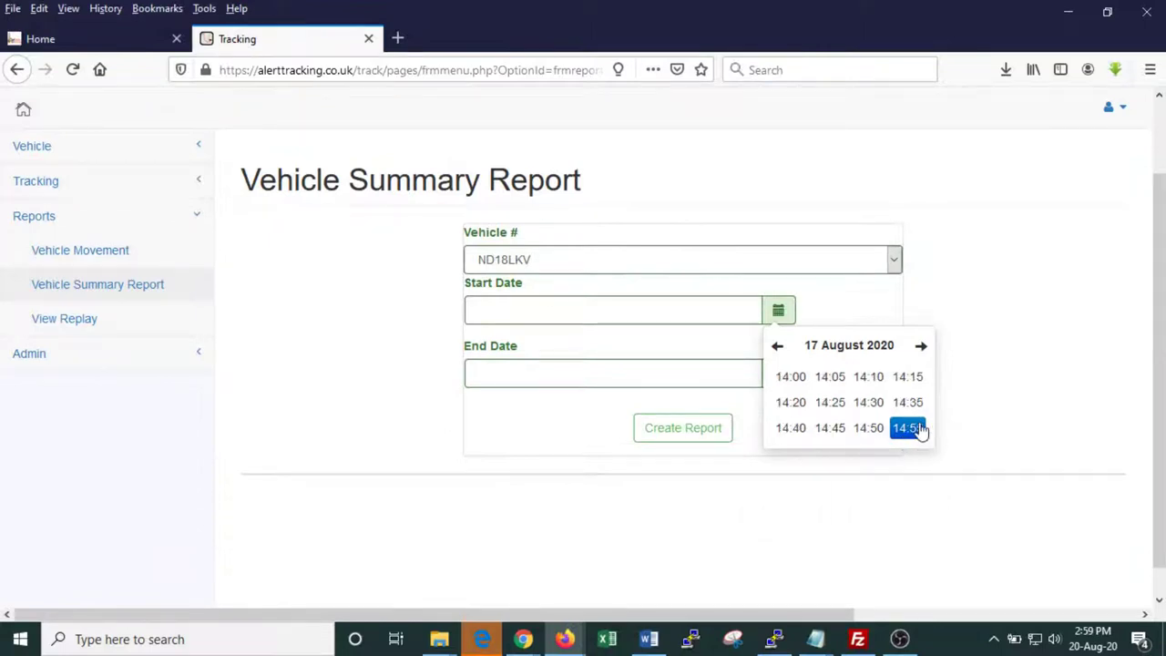
{"action": "left_click", "coordinate": [917, 429]}
{"action": "left_click", "coordinate": [762, 398]}
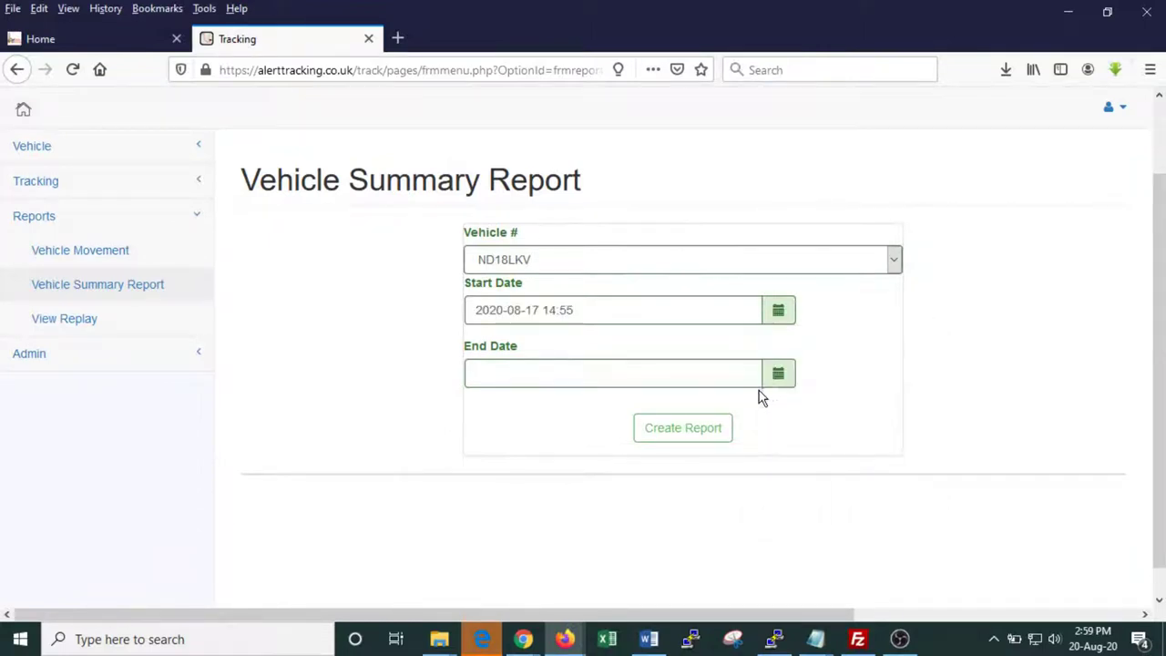
{"action": "left_click", "coordinate": [772, 386]}
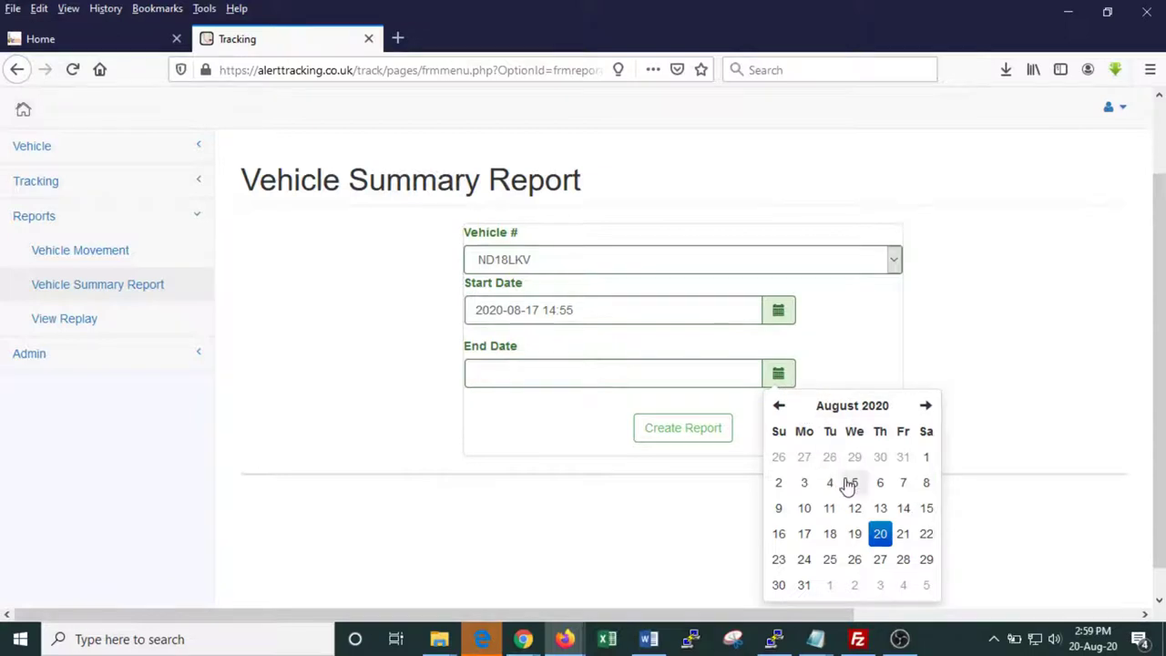
{"action": "left_click", "coordinate": [884, 535]}
{"action": "left_click", "coordinate": [866, 513]}
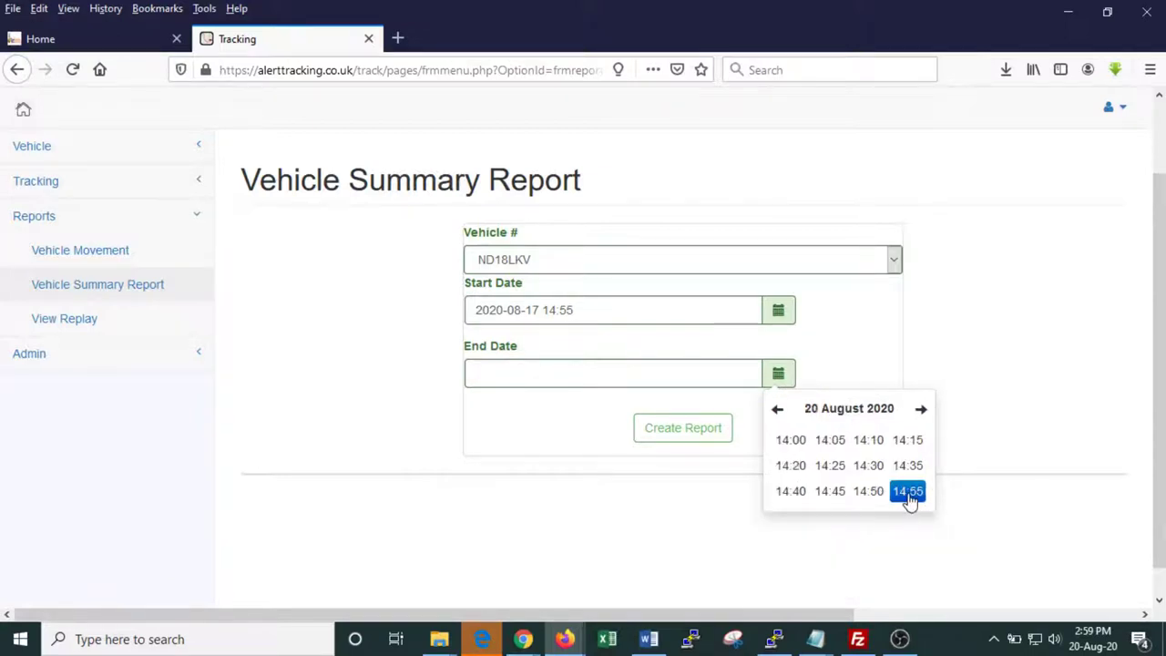
{"action": "left_click", "coordinate": [908, 492]}
{"action": "left_click", "coordinate": [682, 435]}
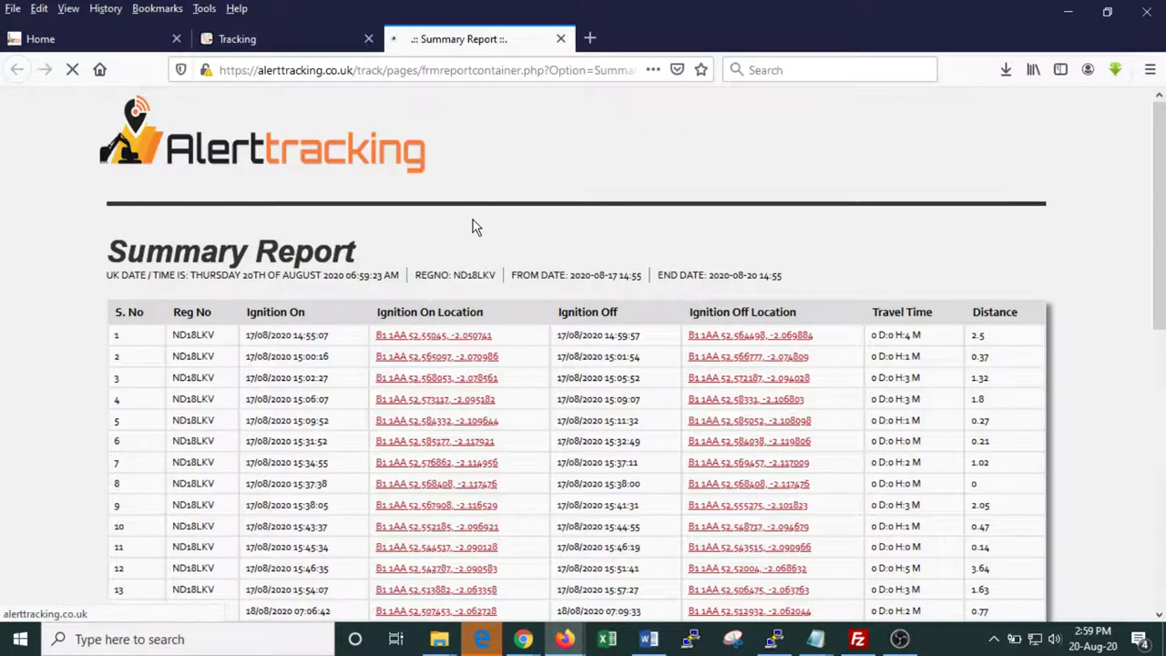
Step: Examine the Summary Report's ignition, travel time and distance columns down to the totals row, and close the report
{"action": "left_click_drag", "start_coordinate": [365, 275], "coordinate": [249, 270]}
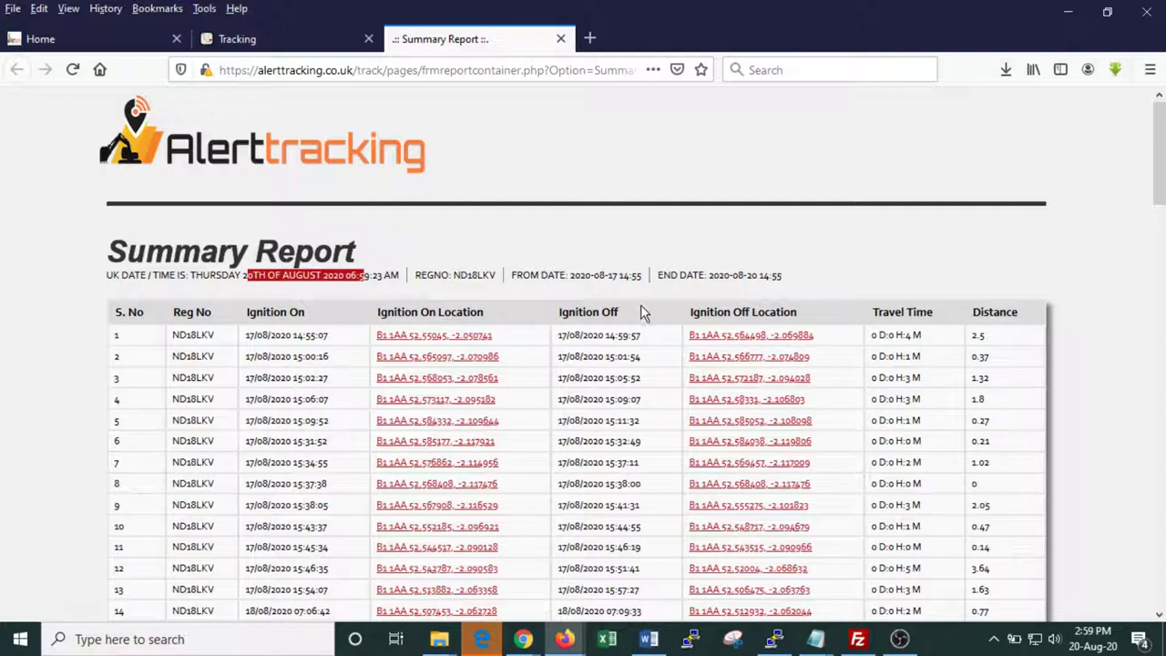
{"action": "left_click_drag", "start_coordinate": [308, 315], "coordinate": [247, 312]}
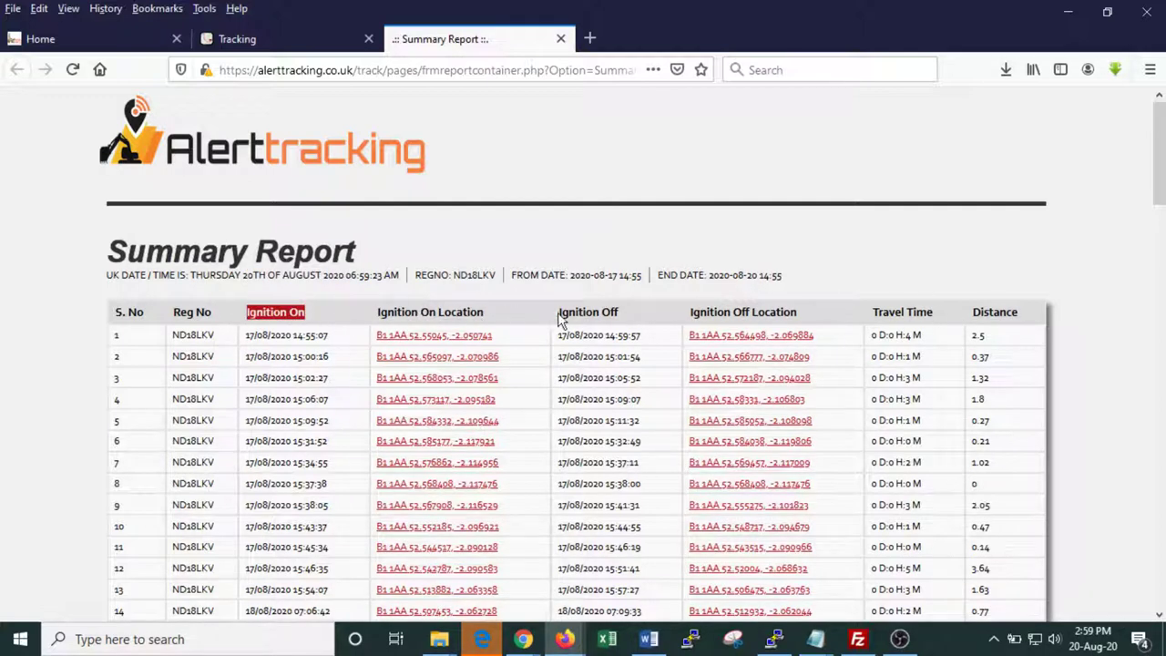
{"action": "left_click_drag", "start_coordinate": [560, 318], "coordinate": [645, 320]}
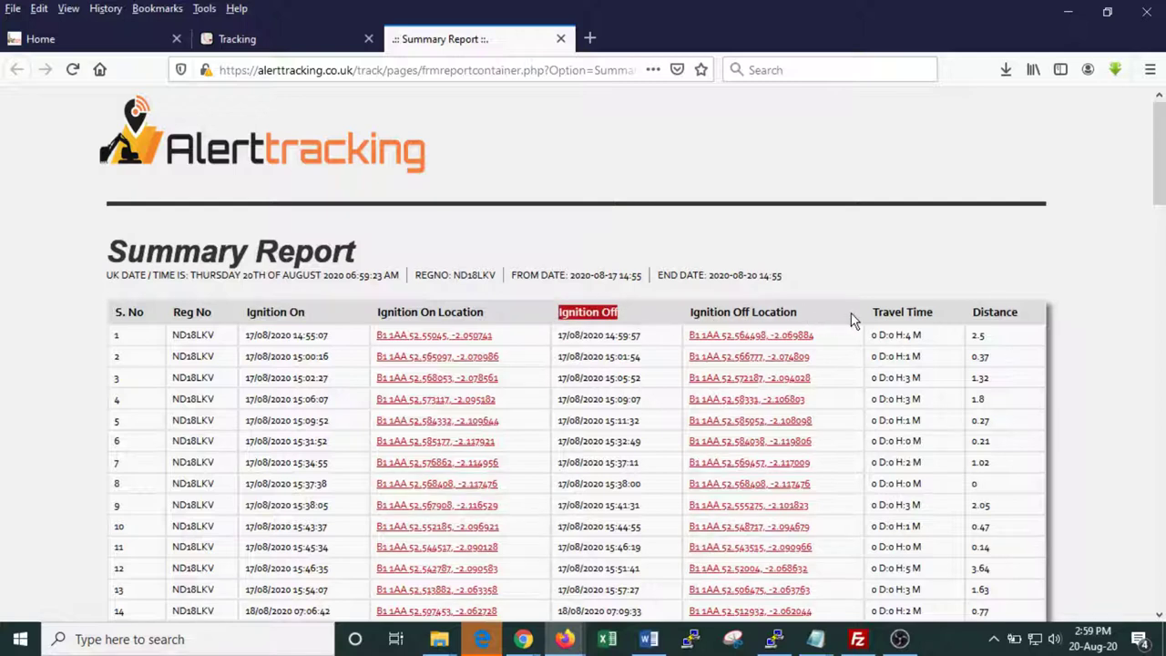
{"action": "left_click_drag", "start_coordinate": [874, 313], "coordinate": [1021, 315]}
{"action": "scroll", "coordinate": [979, 379], "scroll_direction": "down", "scroll_amount": 5}
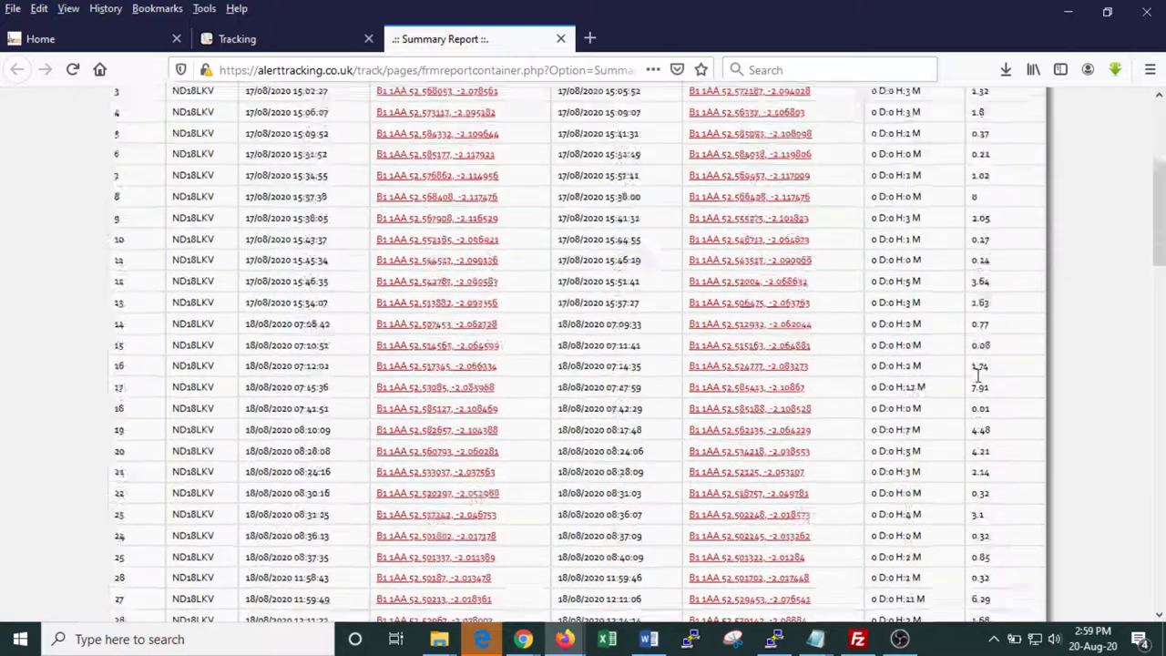
{"action": "scroll", "coordinate": [978, 381], "scroll_direction": "down", "scroll_amount": 15}
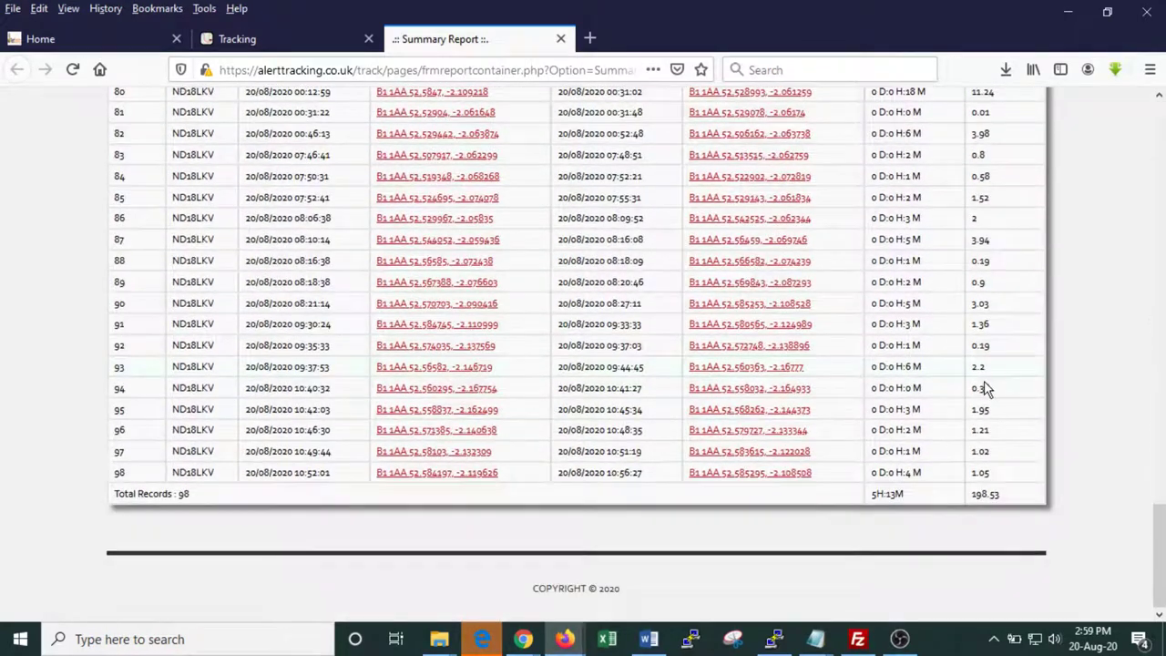
{"action": "left_click_drag", "start_coordinate": [863, 504], "coordinate": [1040, 505]}
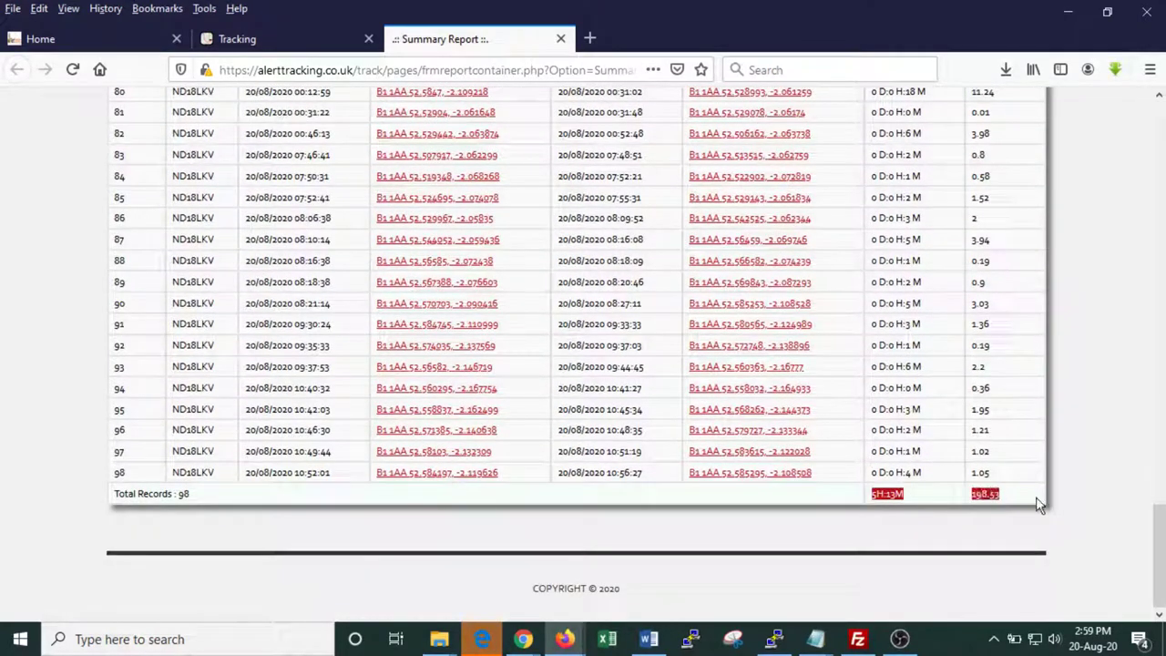
{"action": "scroll", "coordinate": [437, 411], "scroll_direction": "up", "scroll_amount": 20}
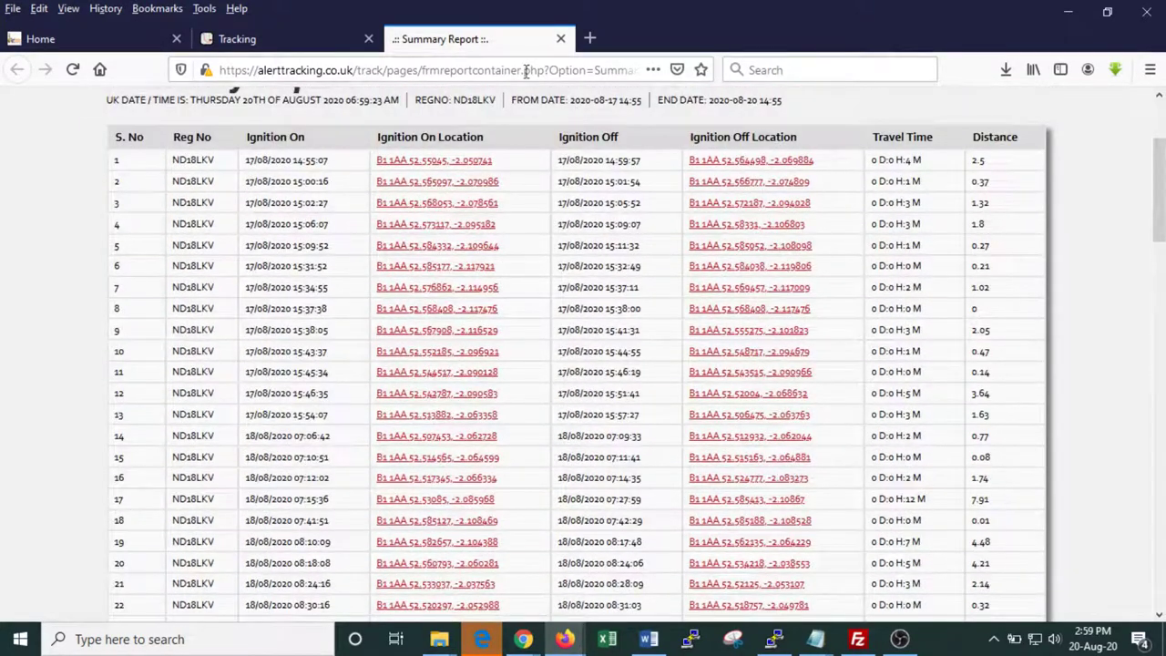
{"action": "left_click", "coordinate": [561, 39]}
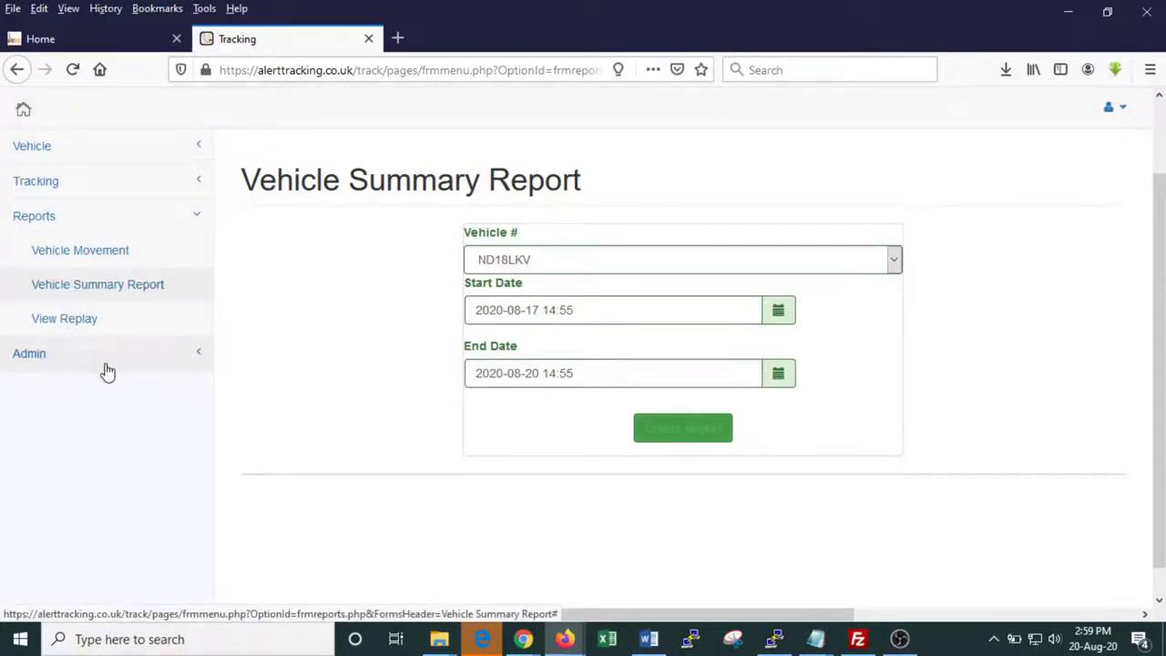
{"action": "left_click", "coordinate": [52, 322]}
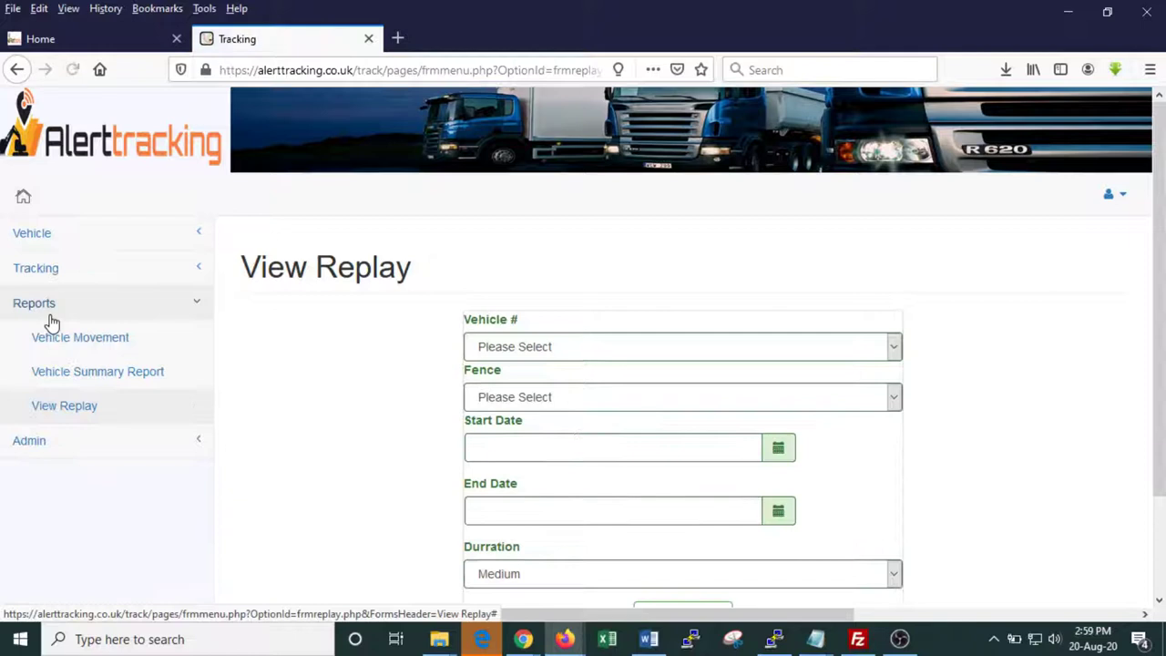
{"action": "left_click_drag", "start_coordinate": [417, 273], "coordinate": [307, 273]}
{"action": "left_click", "coordinate": [219, 280]}
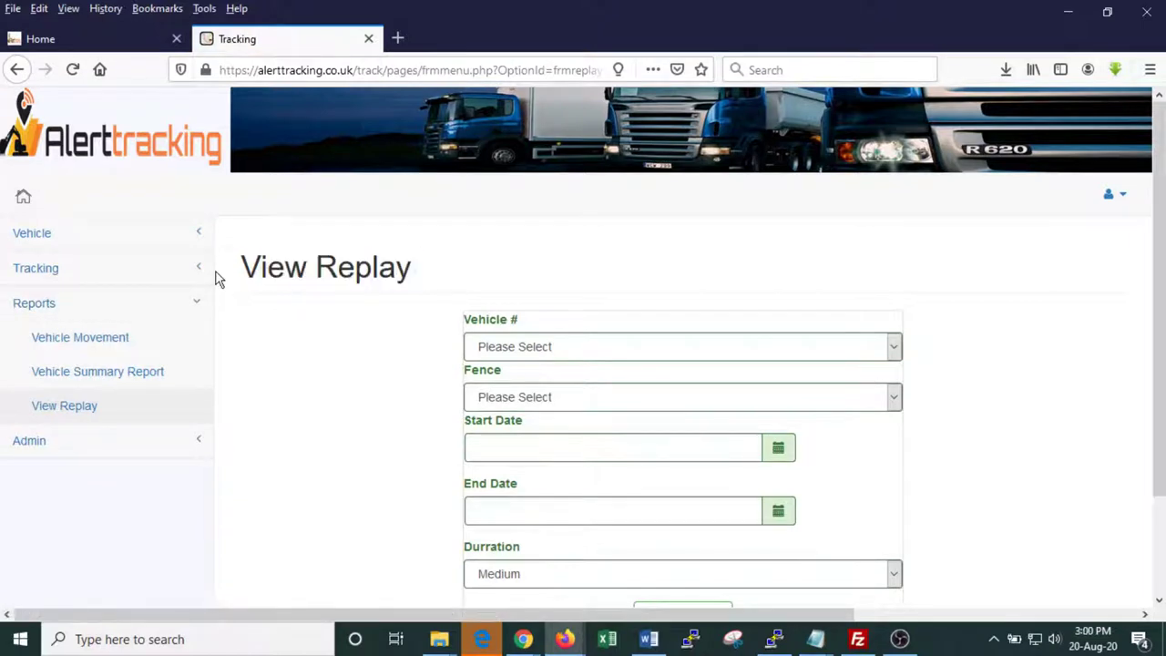
{"action": "left_click", "coordinate": [596, 347]}
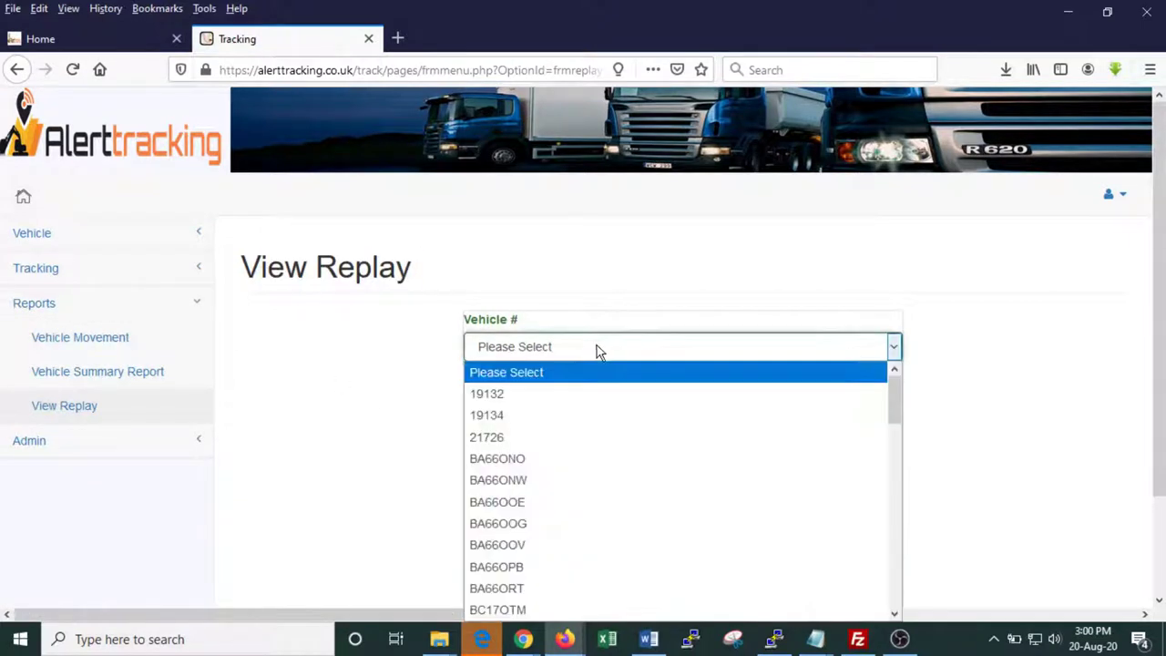
{"action": "scroll", "coordinate": [529, 451], "scroll_direction": "down", "scroll_amount": 5}
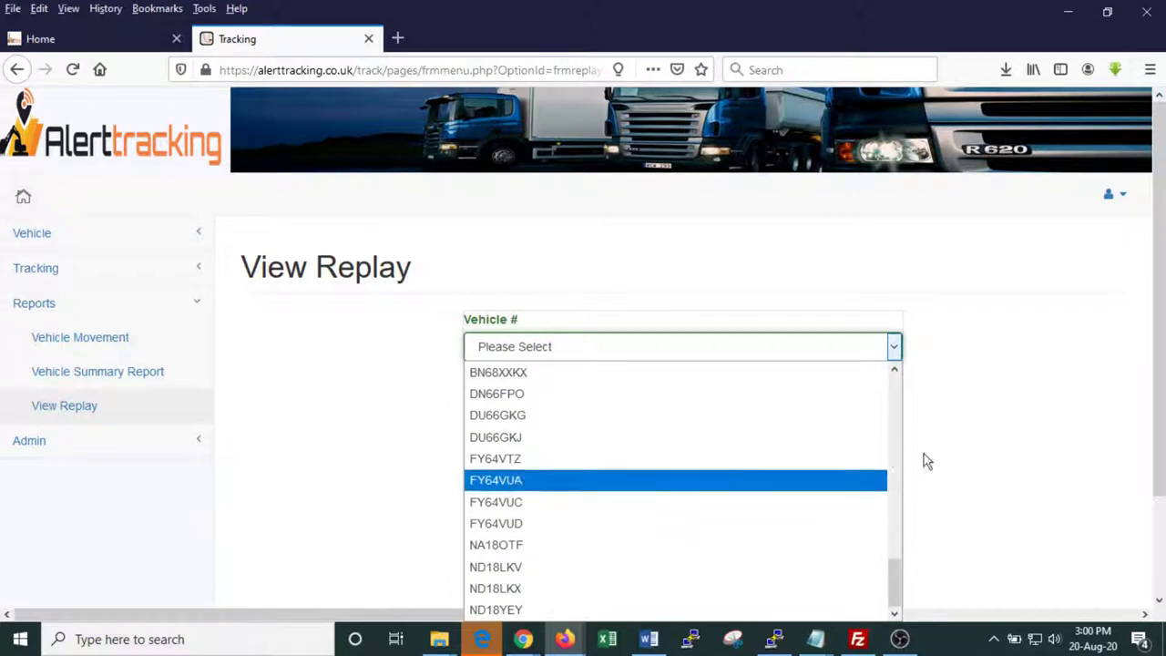
{"action": "left_click", "coordinate": [493, 568]}
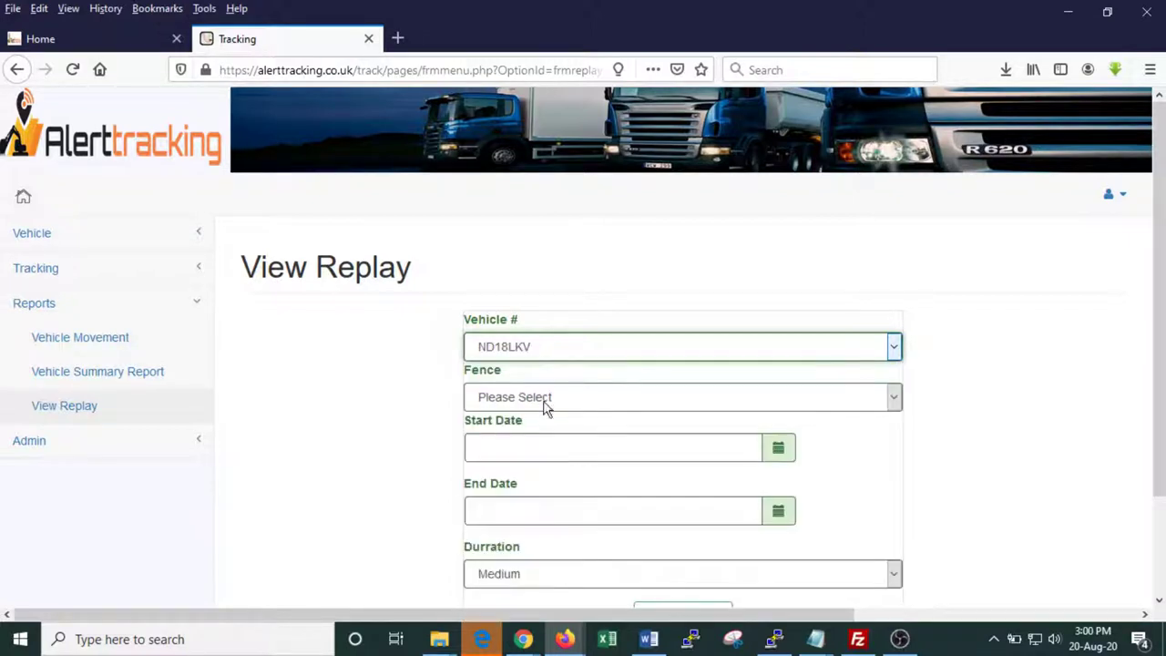
Step: Look through the fence options offered in the replay form without choosing one
{"action": "left_click", "coordinate": [638, 410]}
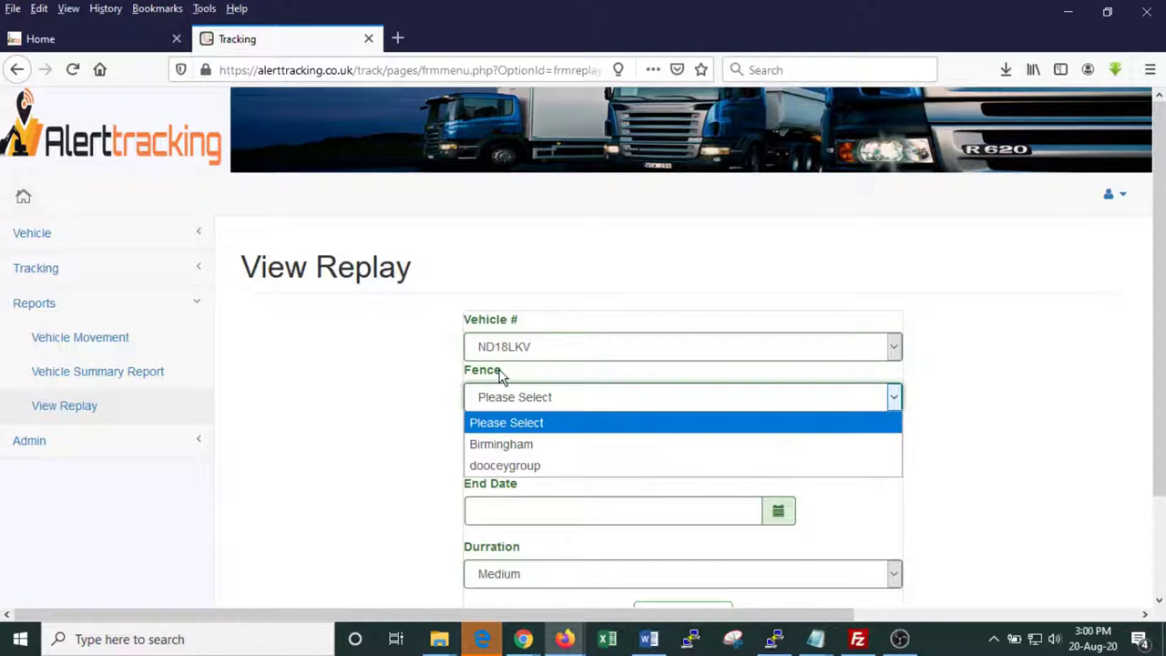
{"action": "left_click", "coordinate": [502, 371]}
{"action": "left_click_drag", "start_coordinate": [502, 372], "coordinate": [467, 386]}
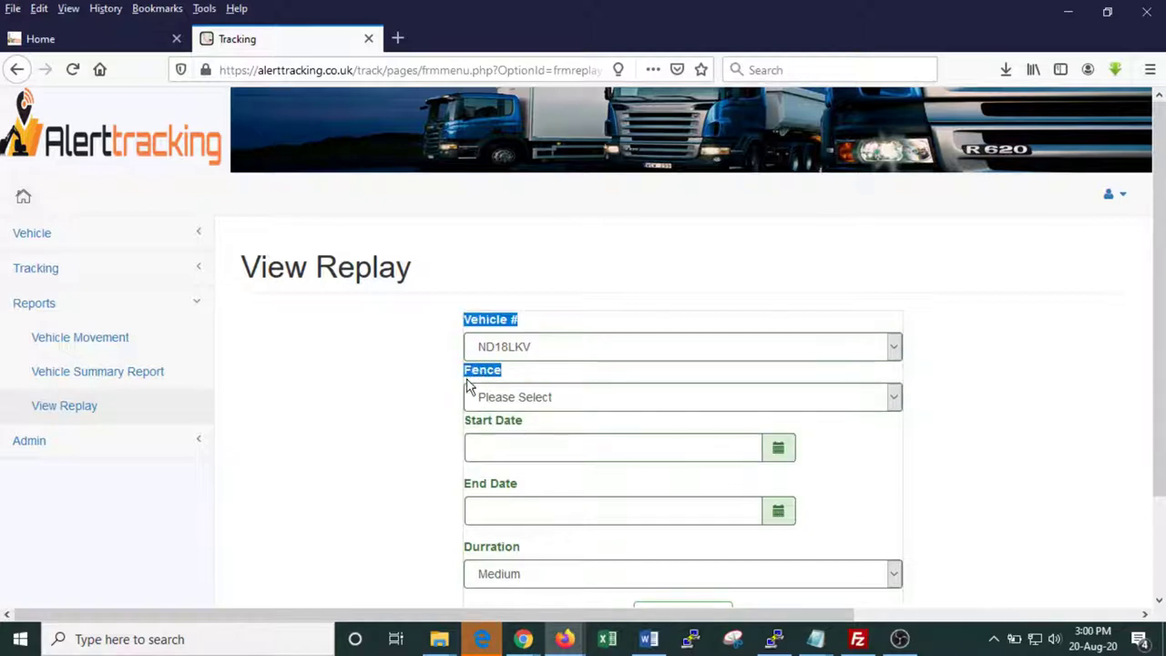
{"action": "left_click", "coordinate": [578, 410]}
{"action": "left_click", "coordinate": [578, 410]}
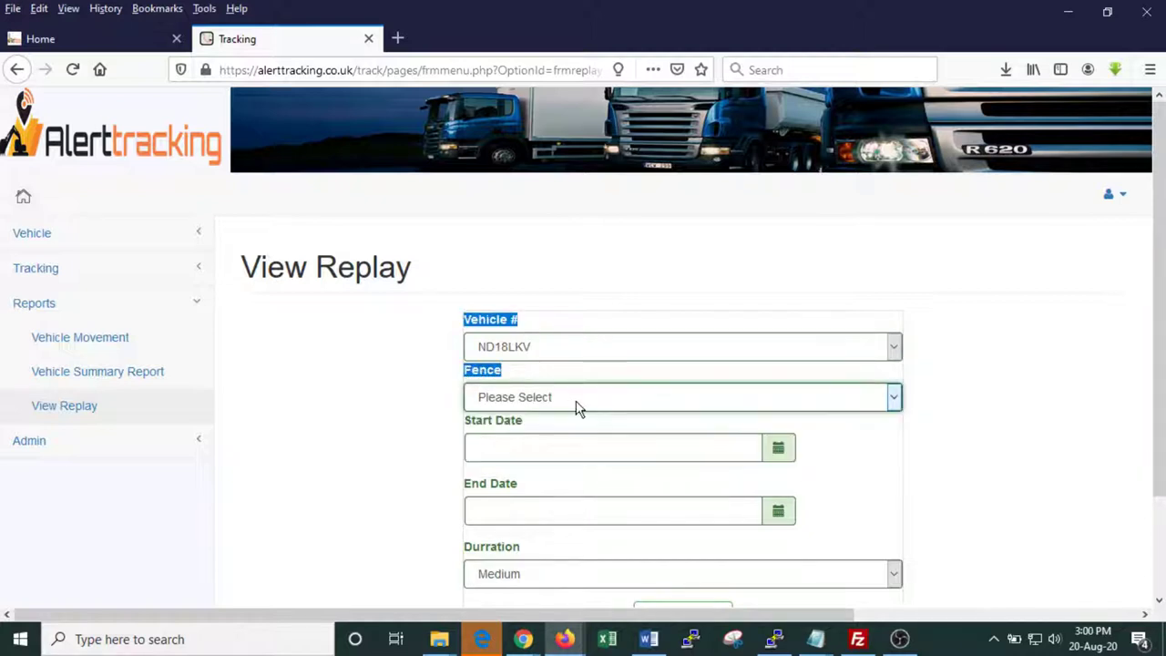
{"action": "left_click", "coordinate": [902, 453]}
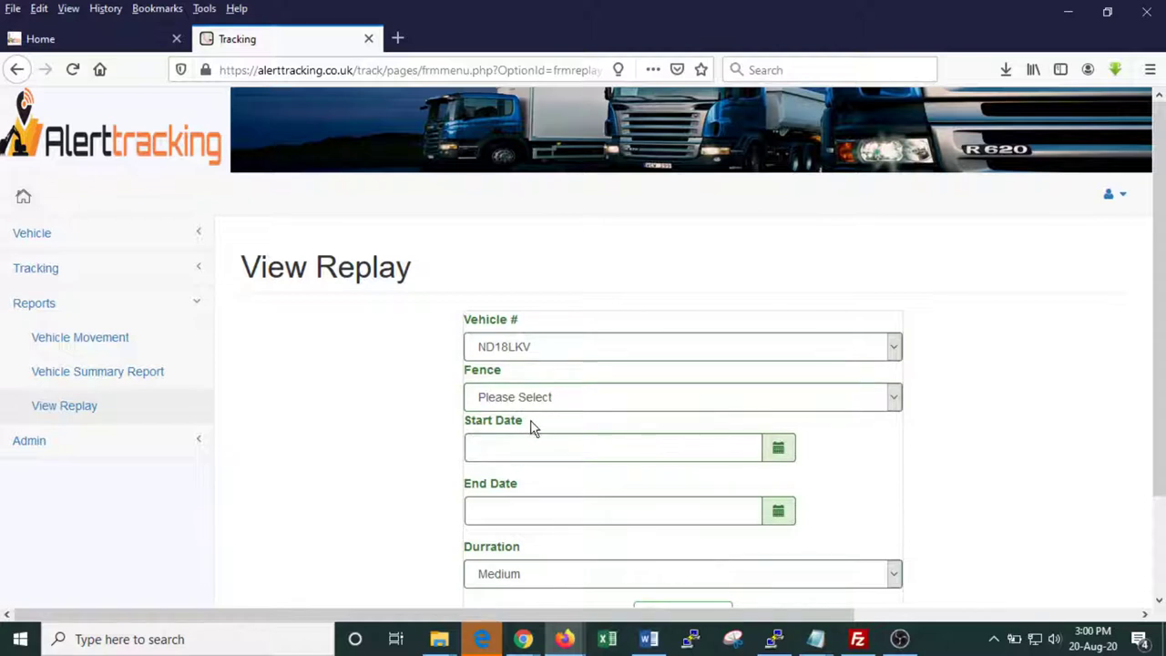
{"action": "left_click", "coordinate": [777, 450]}
{"action": "scroll", "coordinate": [776, 458], "scroll_direction": "down", "scroll_amount": 2}
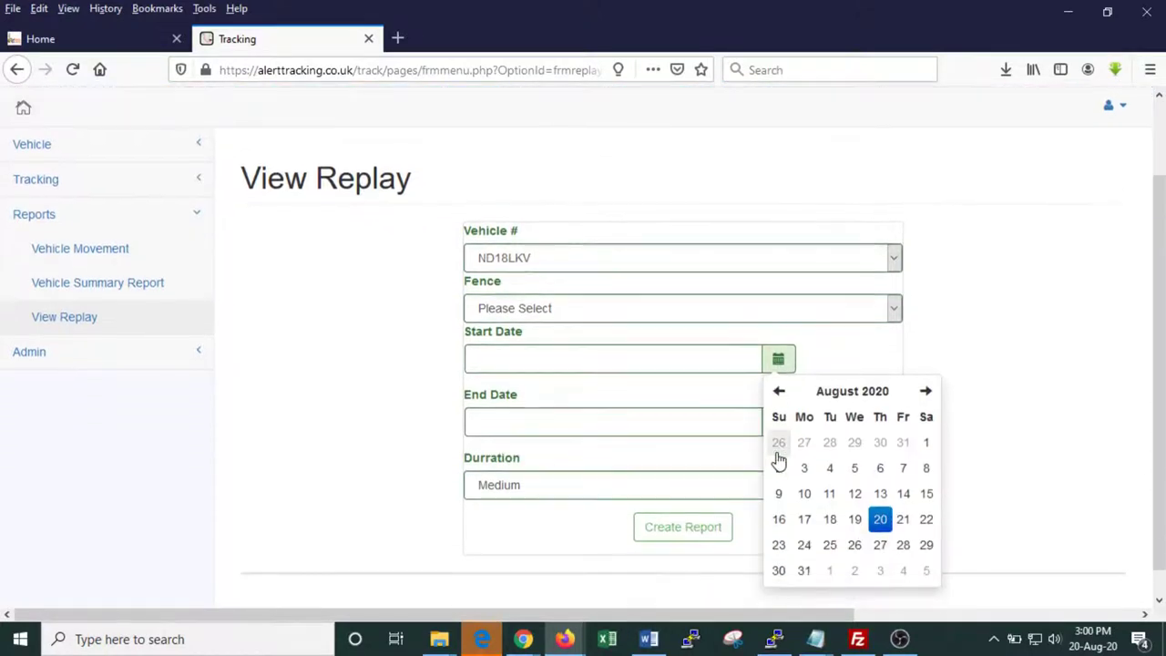
{"action": "left_click", "coordinate": [856, 493]}
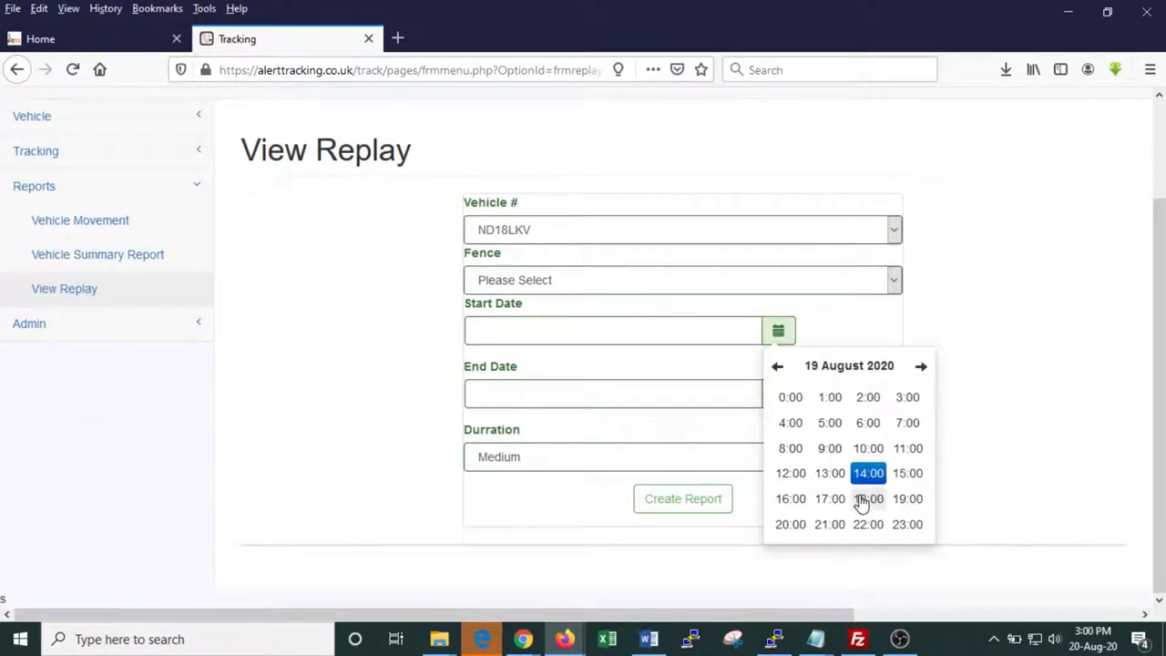
{"action": "left_click", "coordinate": [908, 526]}
{"action": "left_click", "coordinate": [908, 452]}
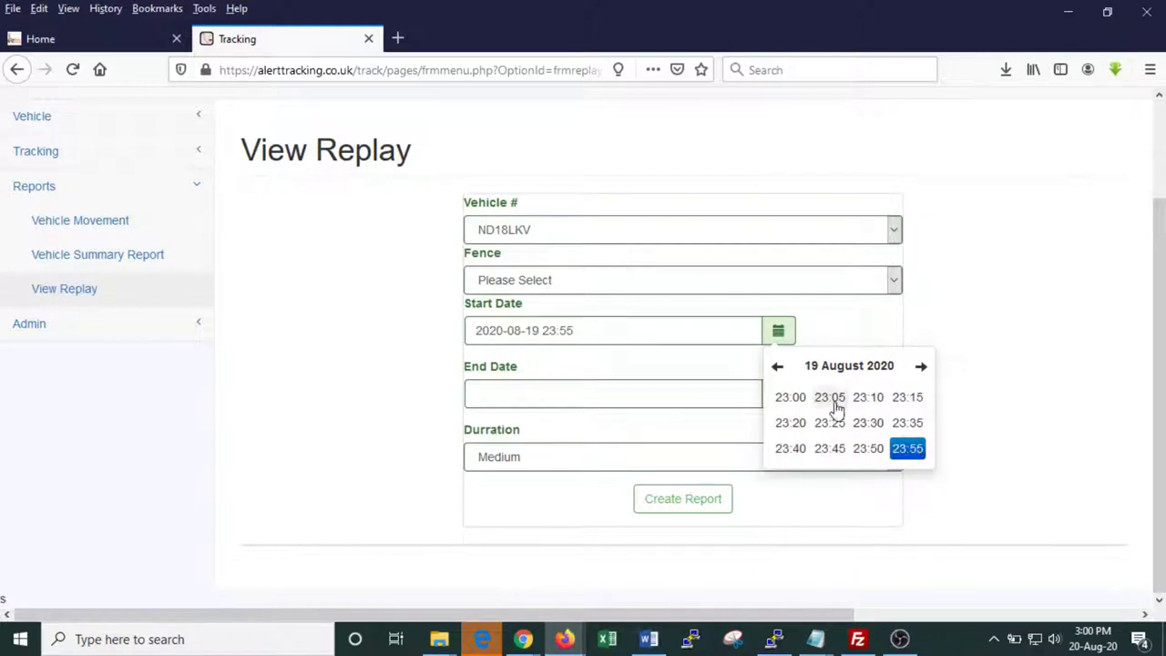
{"action": "left_click", "coordinate": [750, 396]}
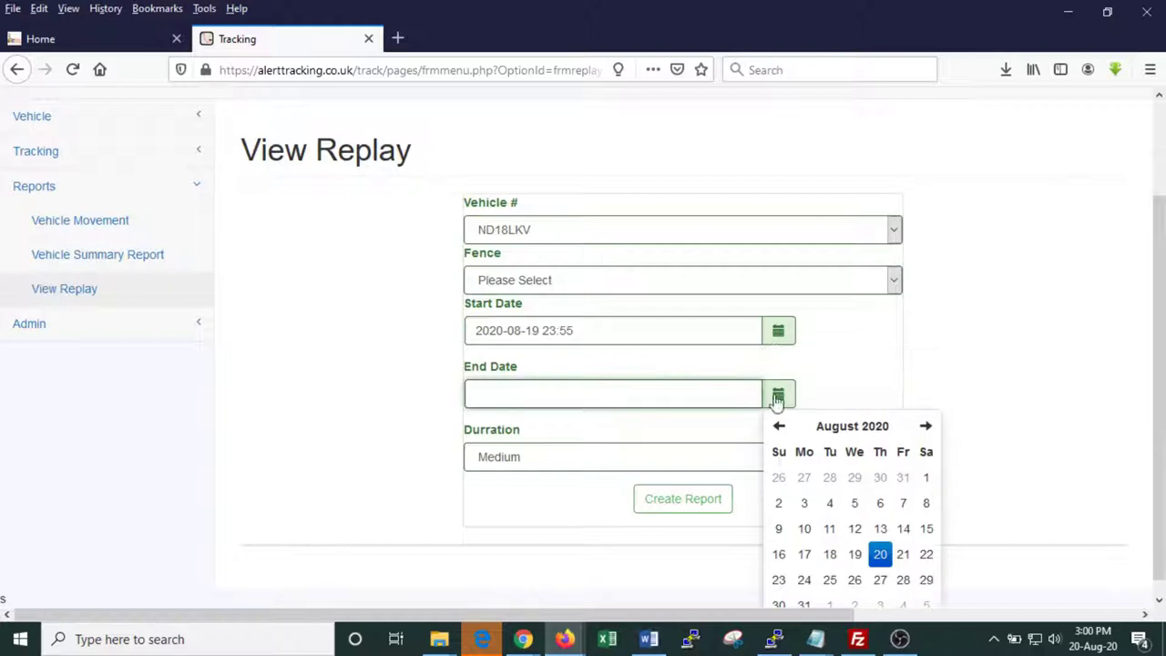
{"action": "left_click", "coordinate": [880, 554]}
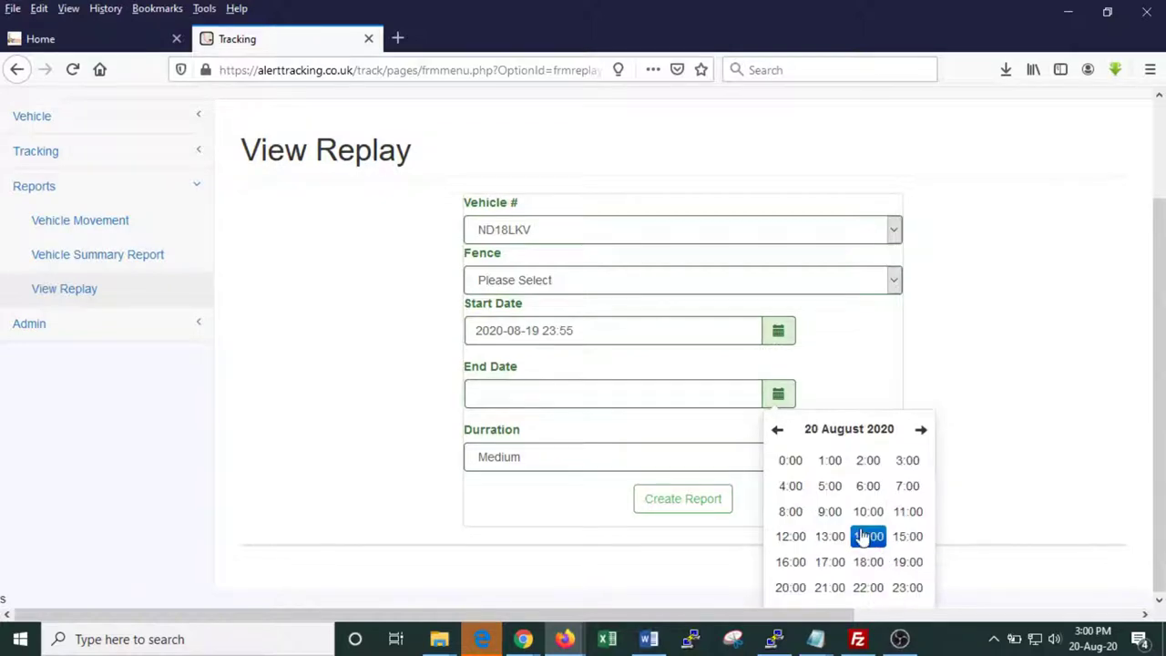
{"action": "left_click", "coordinate": [869, 537]}
{"action": "left_click", "coordinate": [909, 511]}
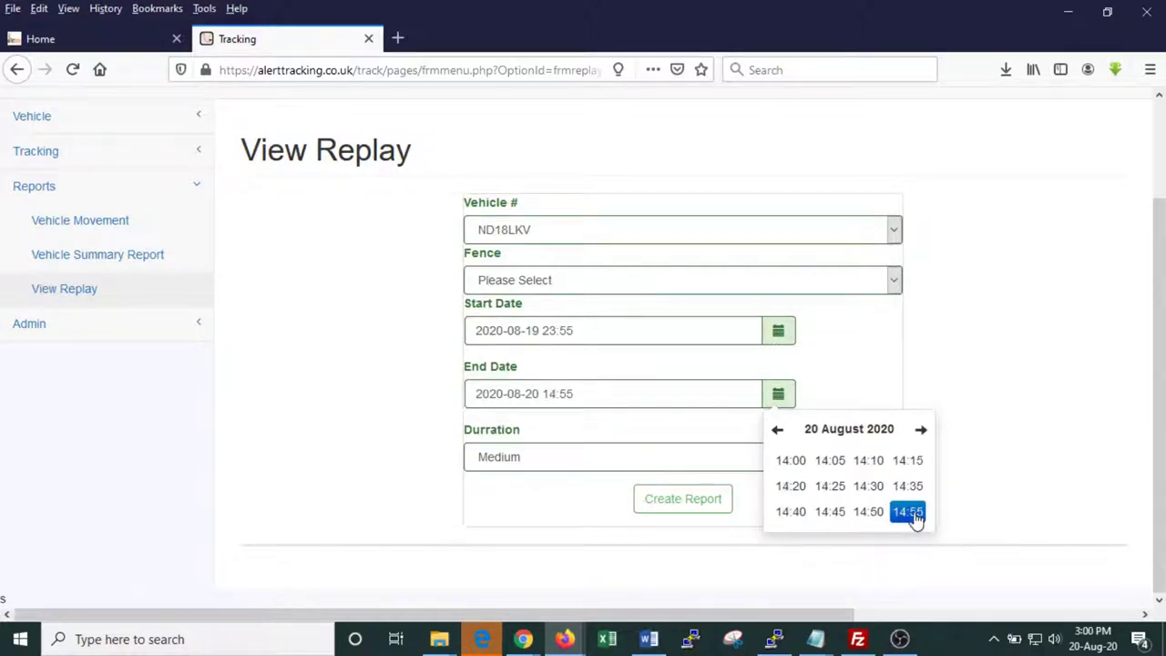
Step: Choose the Medium duration for the replay and create the report
{"action": "left_click", "coordinate": [568, 466]}
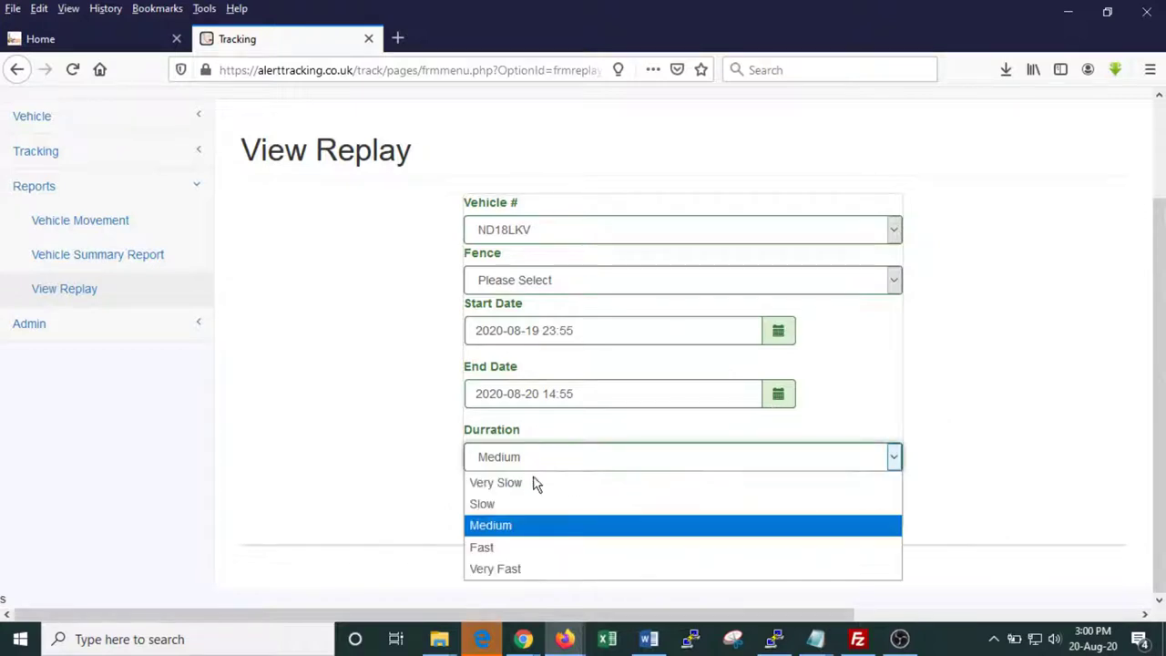
{"action": "left_click", "coordinate": [485, 527]}
{"action": "left_click", "coordinate": [662, 503]}
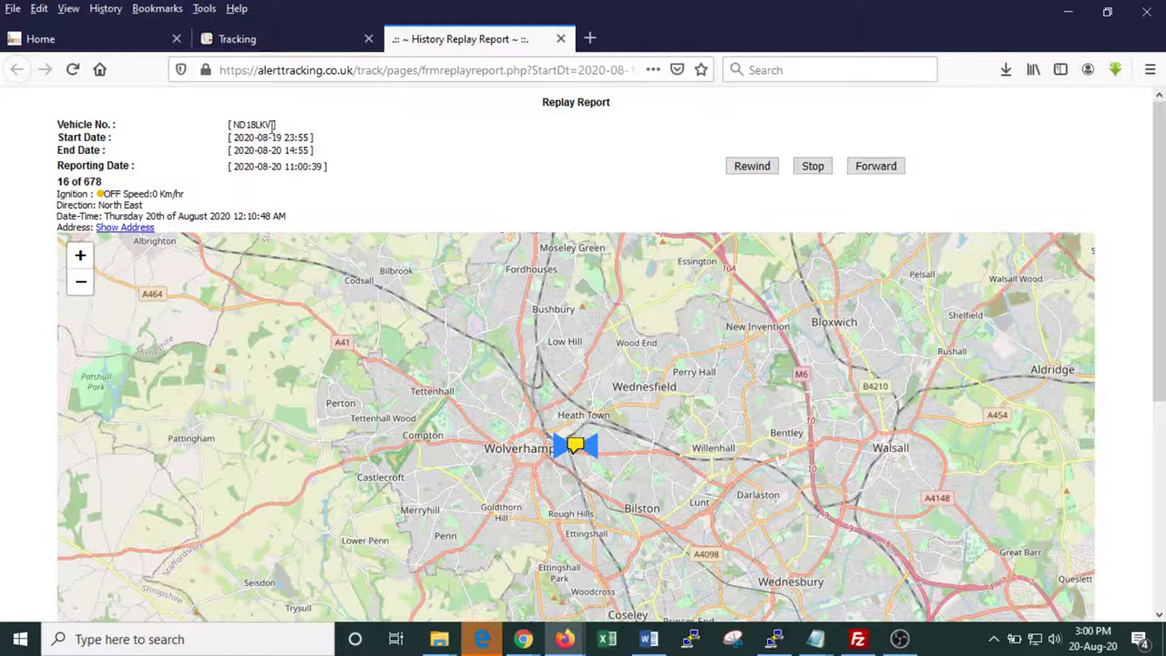
Step: Examine the replayed route on the map and the list of logged positions with coordinates beneath it
{"action": "left_click", "coordinate": [183, 234]}
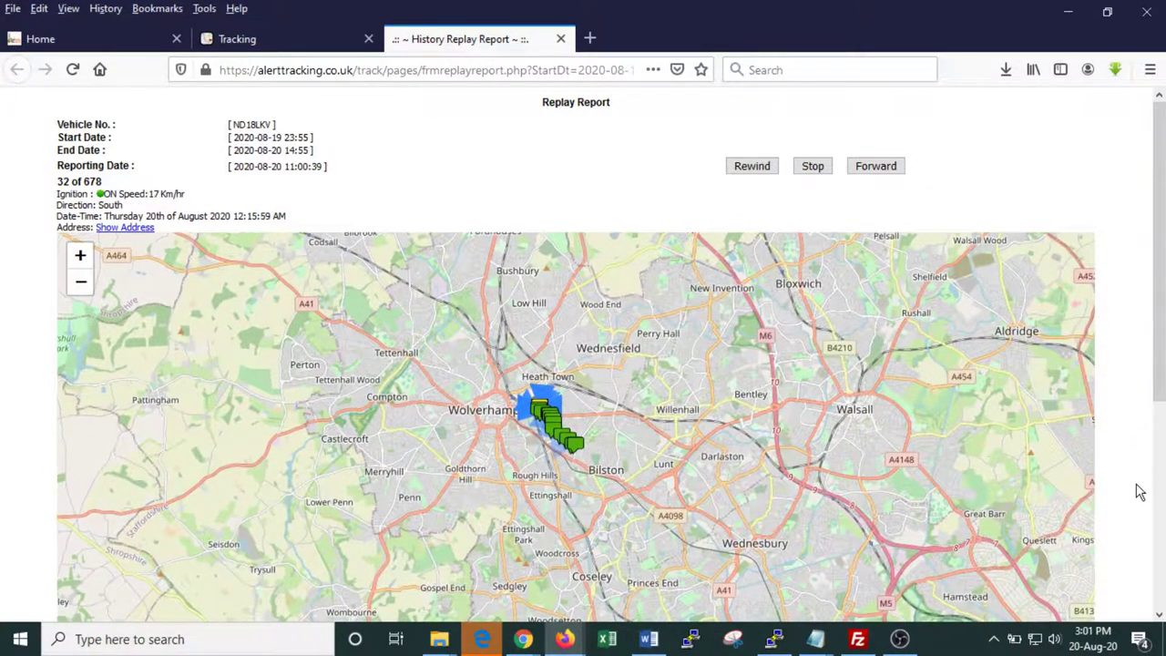
{"action": "scroll", "coordinate": [1139, 492], "scroll_direction": "down", "scroll_amount": 5}
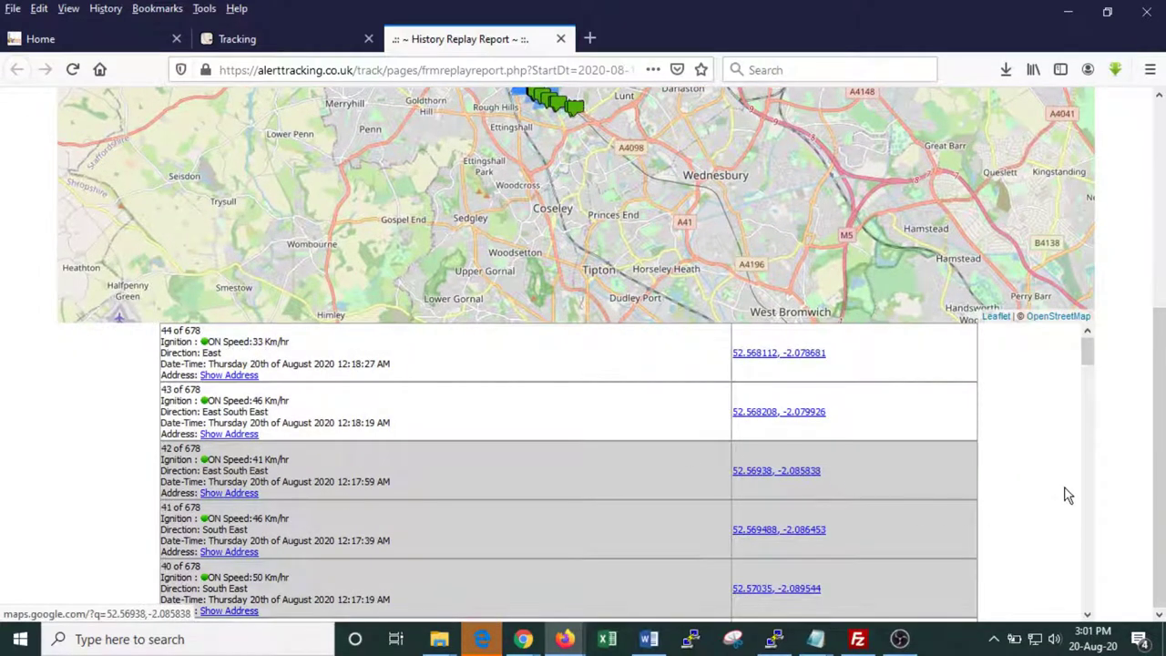
{"action": "scroll", "coordinate": [1060, 485], "scroll_direction": "down", "scroll_amount": 15}
{"action": "scroll", "coordinate": [1060, 486], "scroll_direction": "up", "scroll_amount": 17}
{"action": "scroll", "coordinate": [1130, 470], "scroll_direction": "up", "scroll_amount": 3}
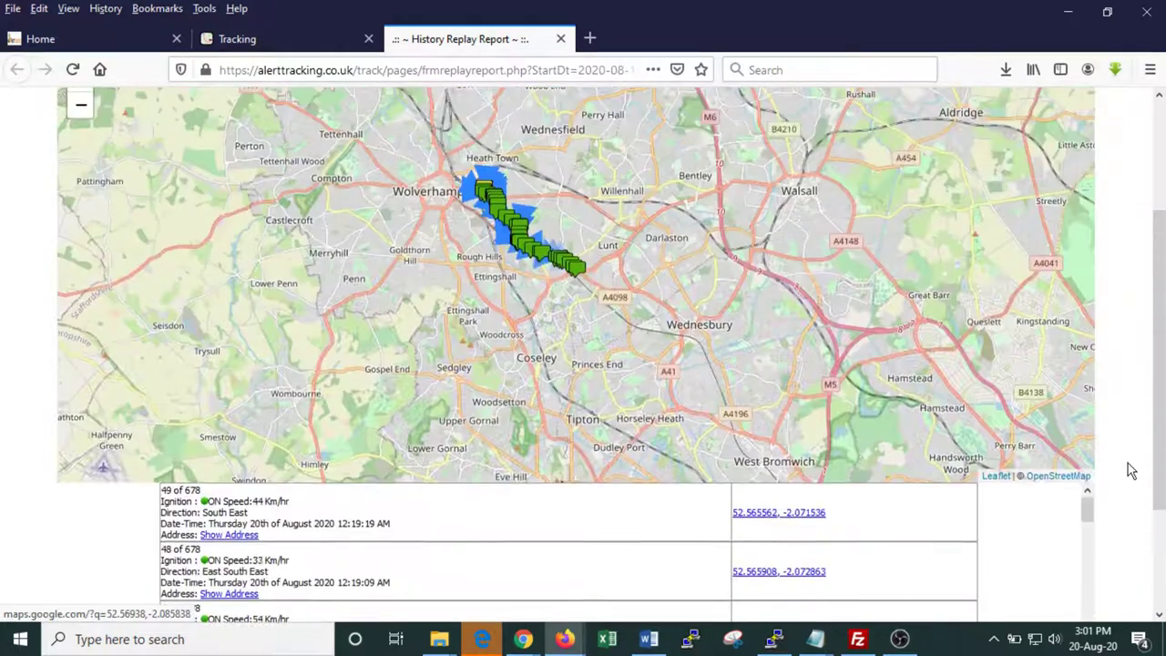
{"action": "scroll", "coordinate": [1130, 470], "scroll_direction": "up", "scroll_amount": 2}
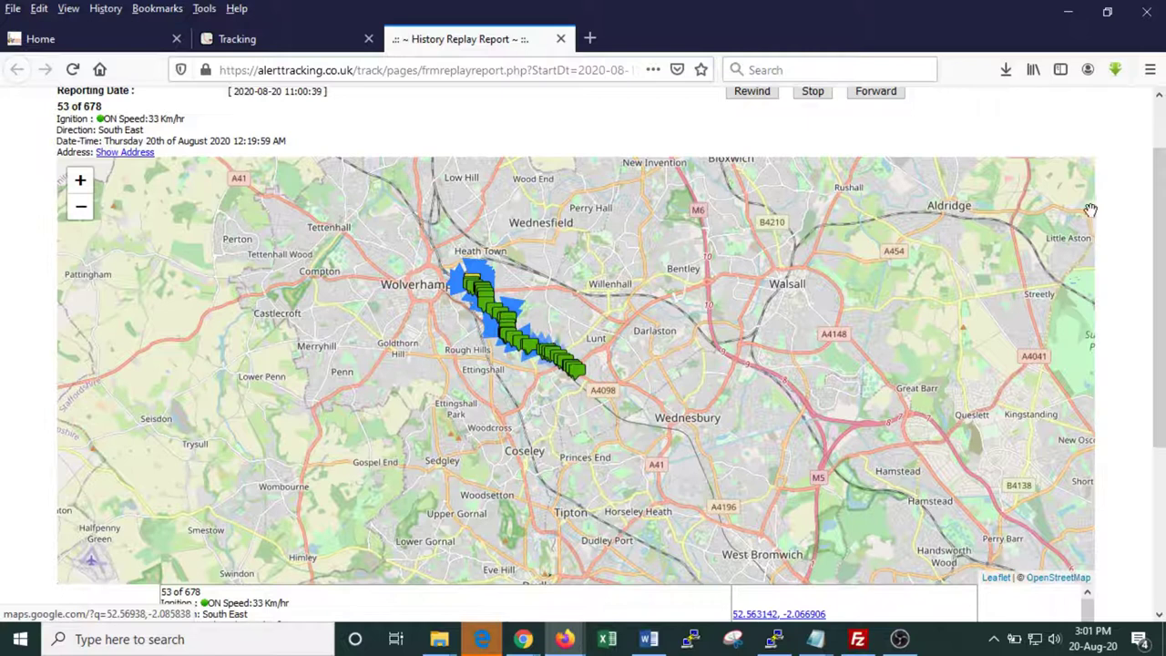
{"action": "scroll", "coordinate": [1107, 210], "scroll_direction": "up", "scroll_amount": 2}
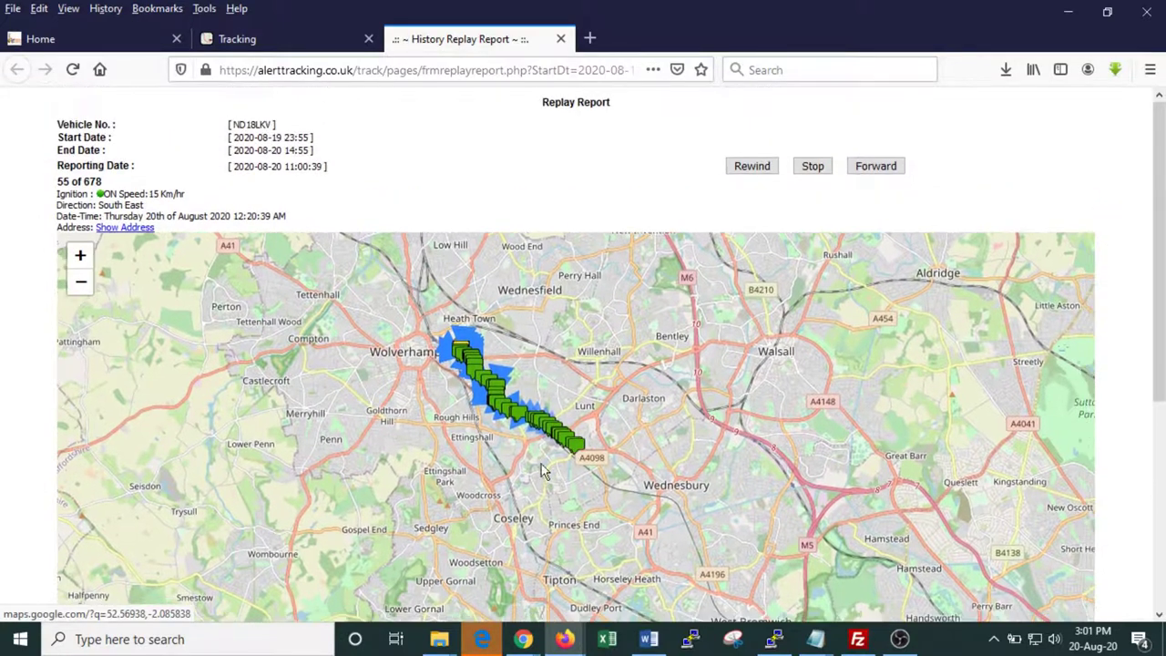
Step: Stop the replay and inspect the ignition, speed and direction details of the route's latest point on the map
{"action": "left_click", "coordinate": [824, 170]}
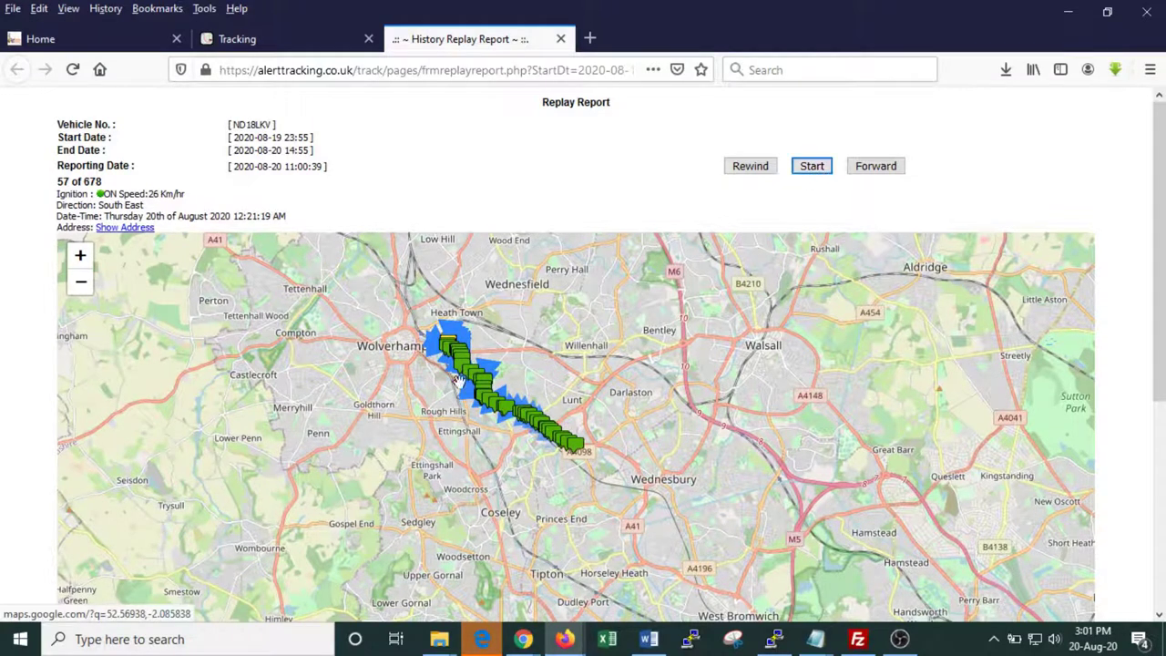
{"action": "scroll", "coordinate": [556, 453], "scroll_direction": "up", "scroll_amount": 4}
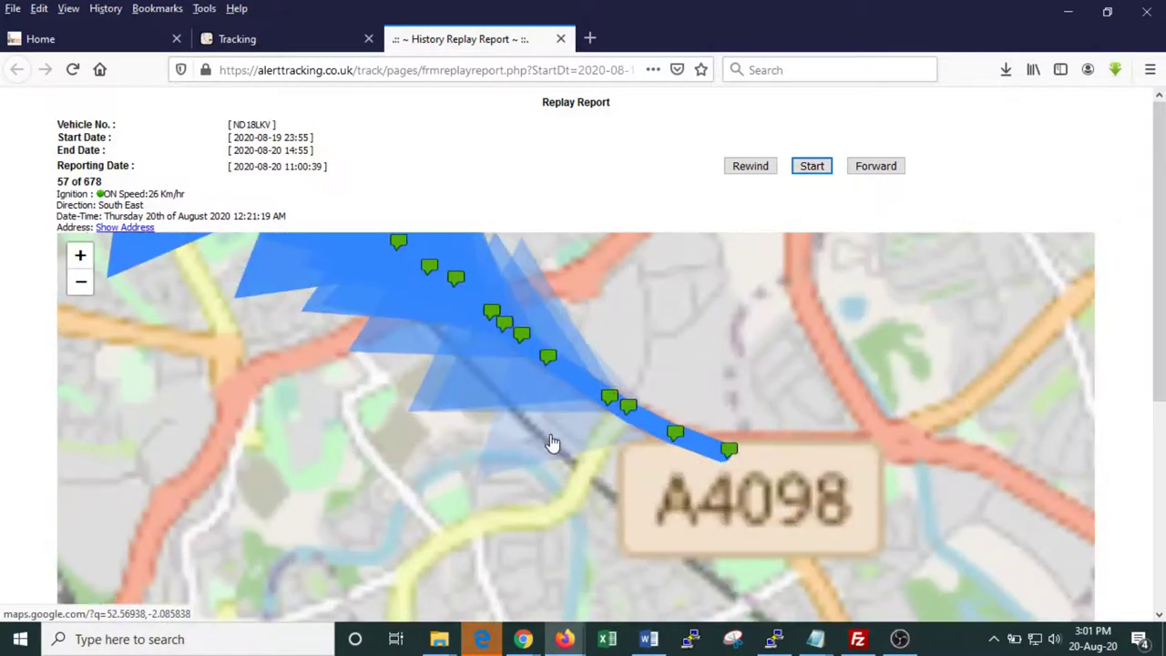
{"action": "left_click_drag", "start_coordinate": [311, 238], "coordinate": [489, 438]}
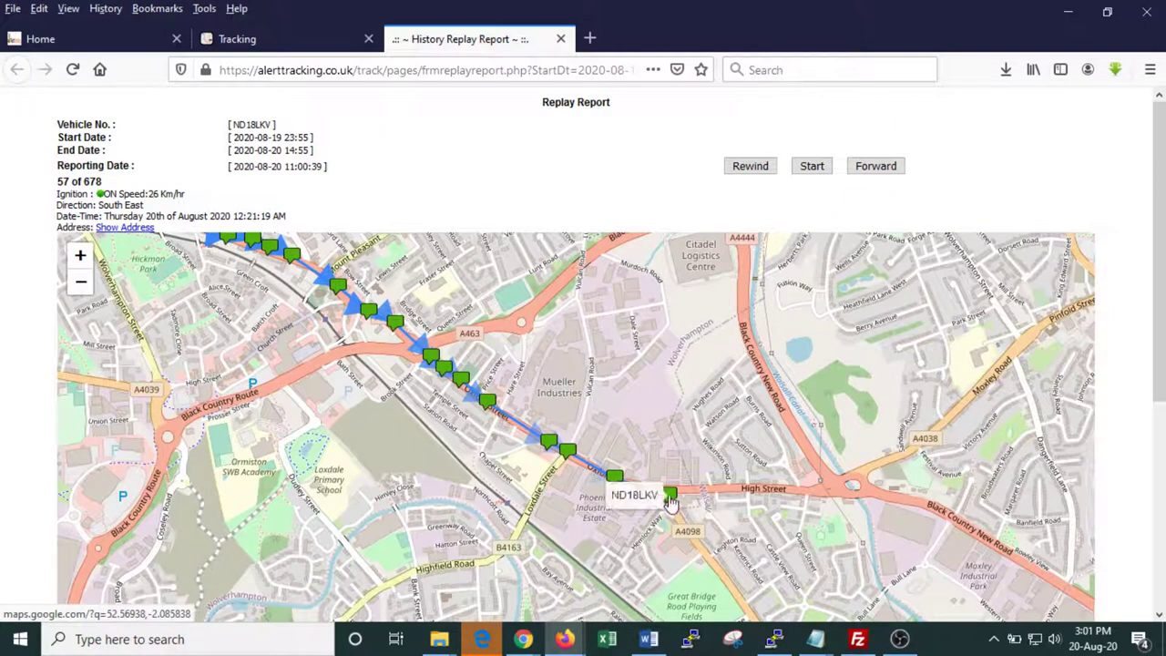
{"action": "left_click", "coordinate": [670, 498]}
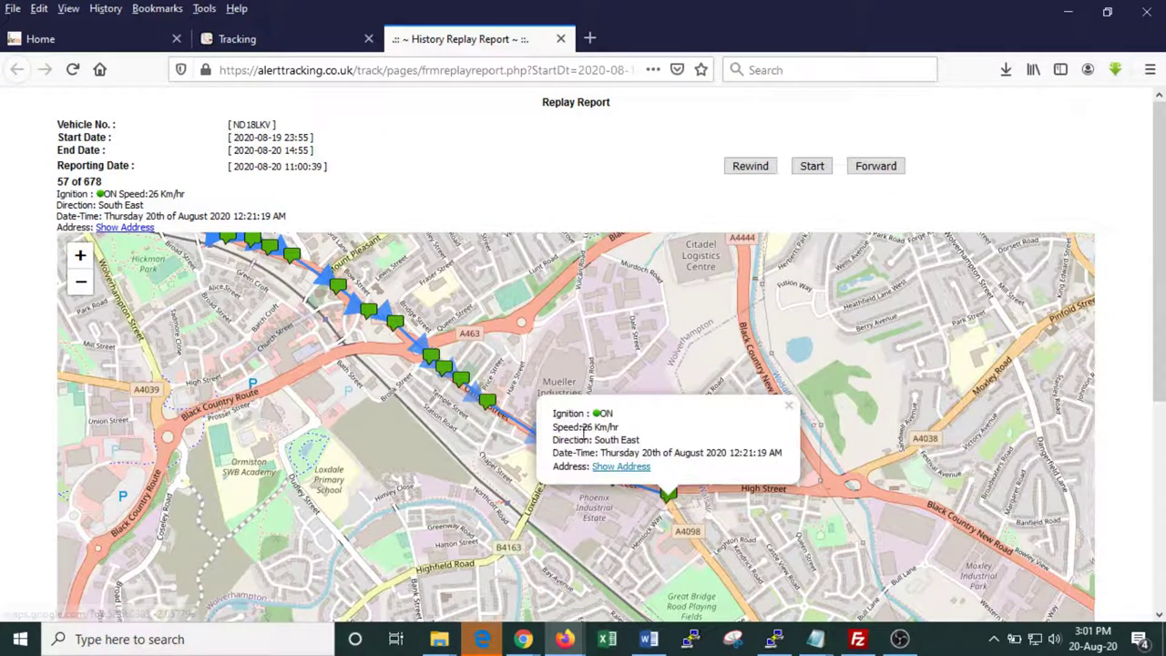
{"action": "left_click_drag", "start_coordinate": [620, 426], "coordinate": [623, 427]}
{"action": "double_click", "coordinate": [629, 440]}
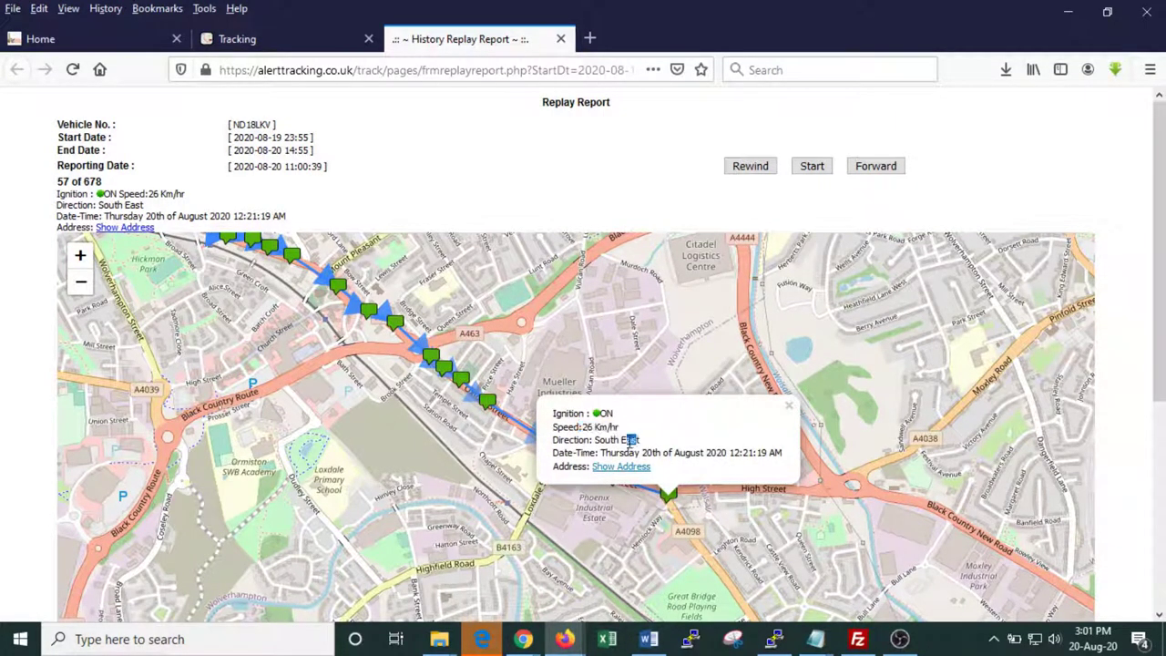
Step: Resume the route replay and dismiss the point's details popup to view the route and position list
{"action": "left_click", "coordinate": [812, 168]}
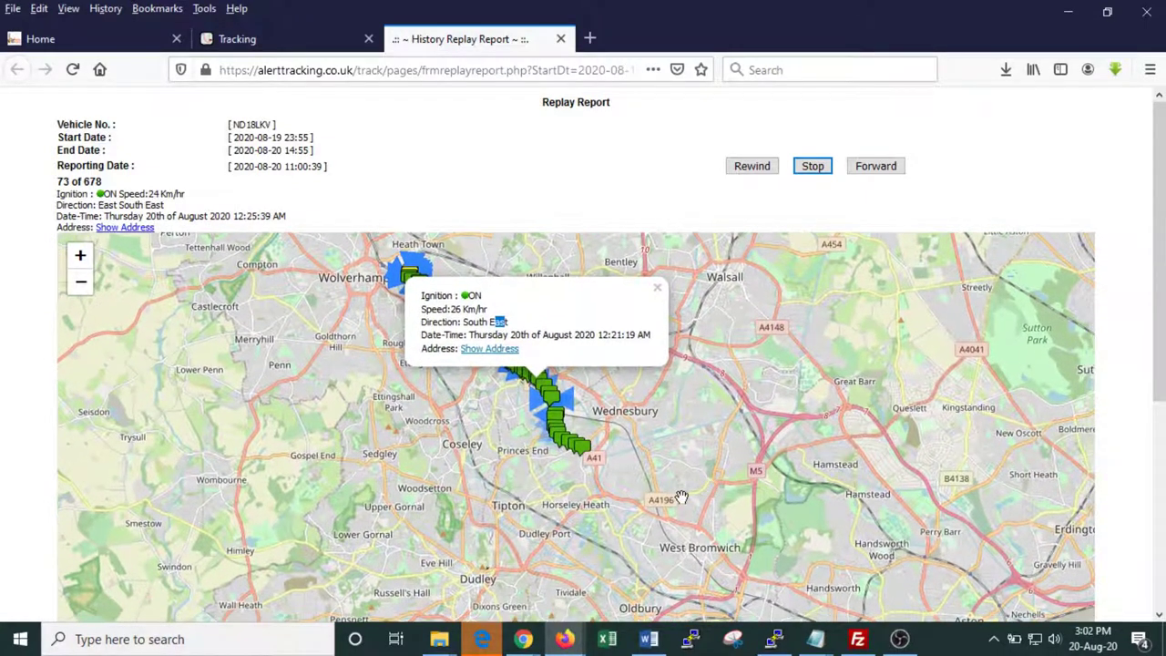
{"action": "left_click", "coordinate": [662, 290]}
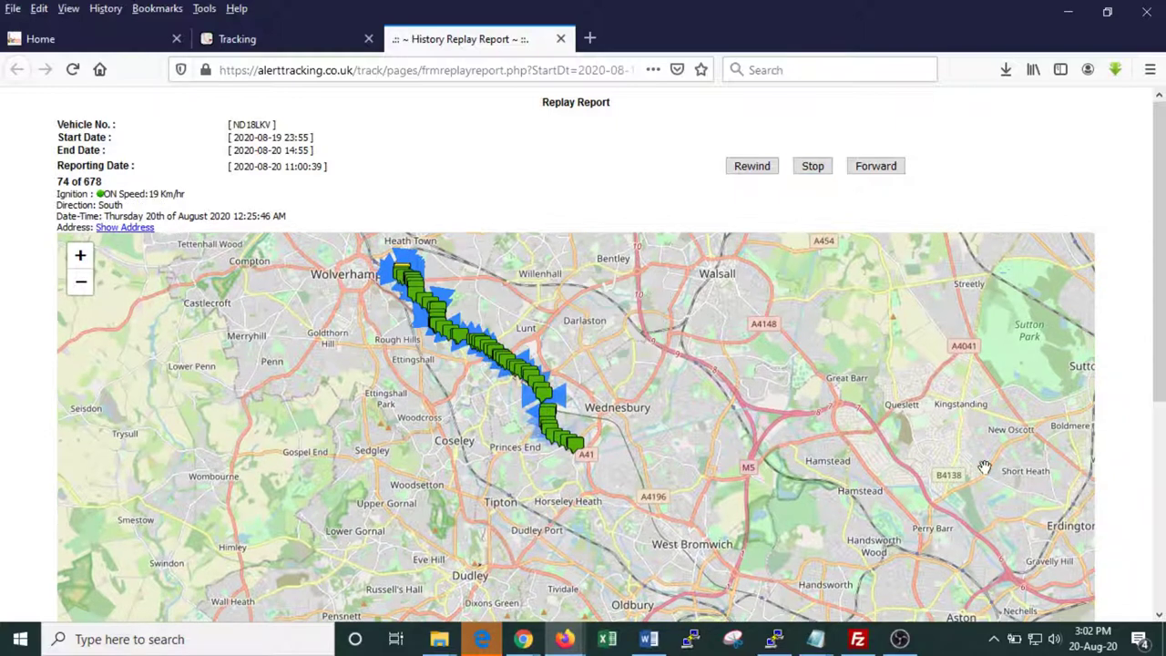
{"action": "scroll", "coordinate": [1130, 469], "scroll_direction": "down", "scroll_amount": 5}
{"action": "scroll", "coordinate": [1130, 469], "scroll_direction": "up", "scroll_amount": 5}
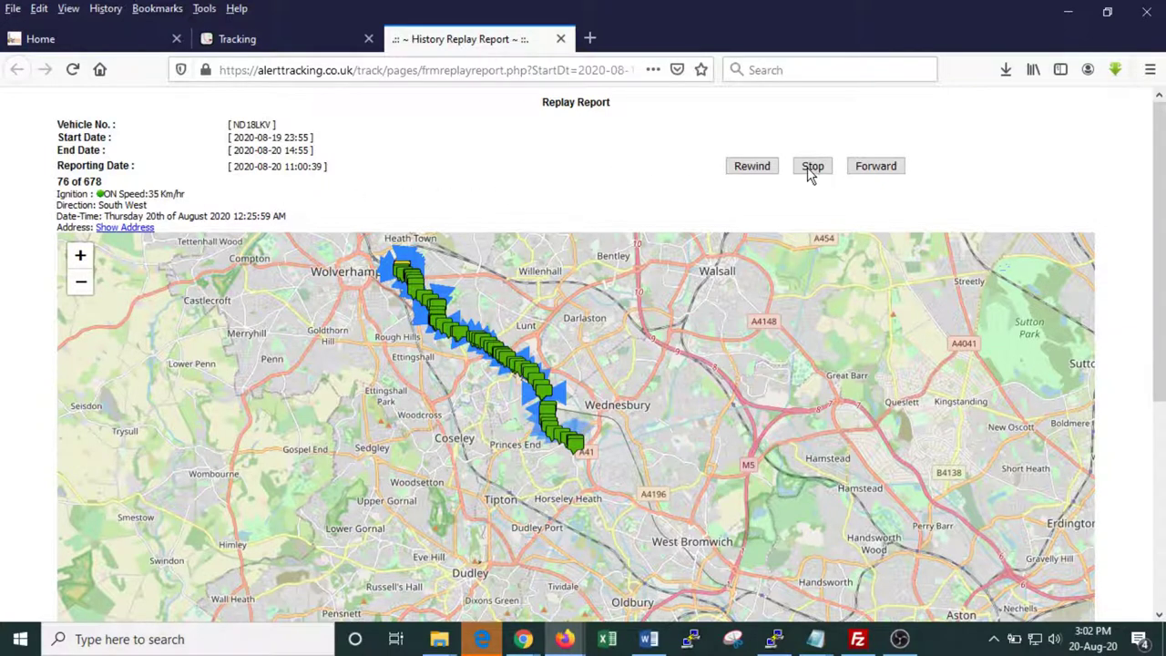
Step: Stop the running replay and close the History Replay Report
{"action": "key", "text": "space"}
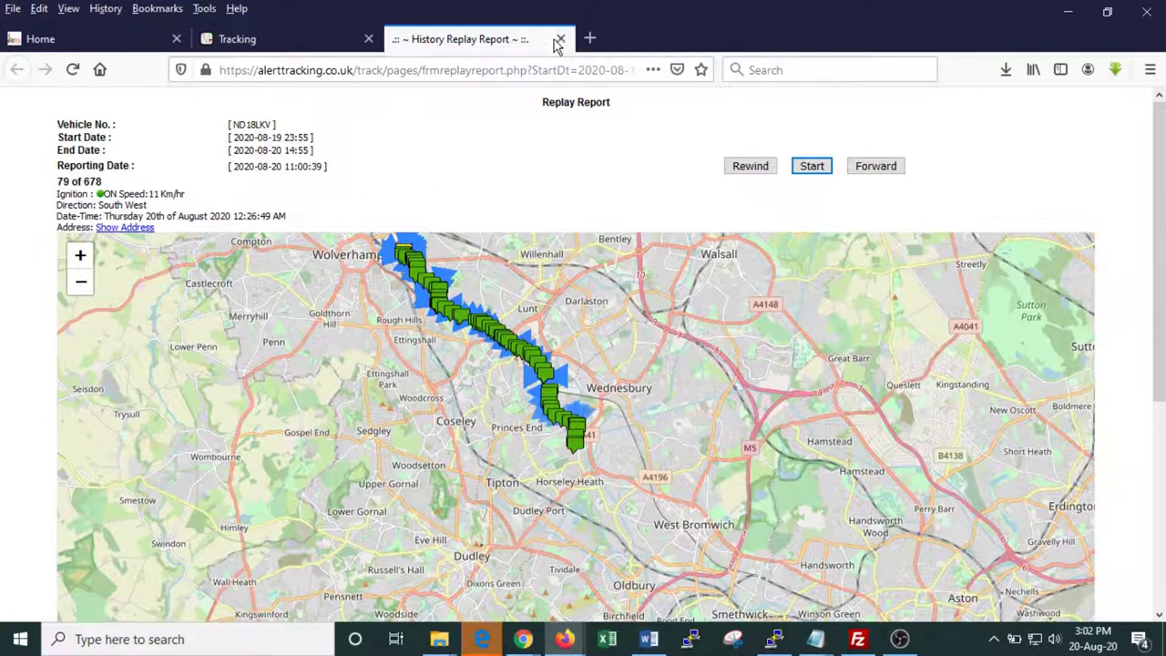
{"action": "left_click", "coordinate": [560, 40]}
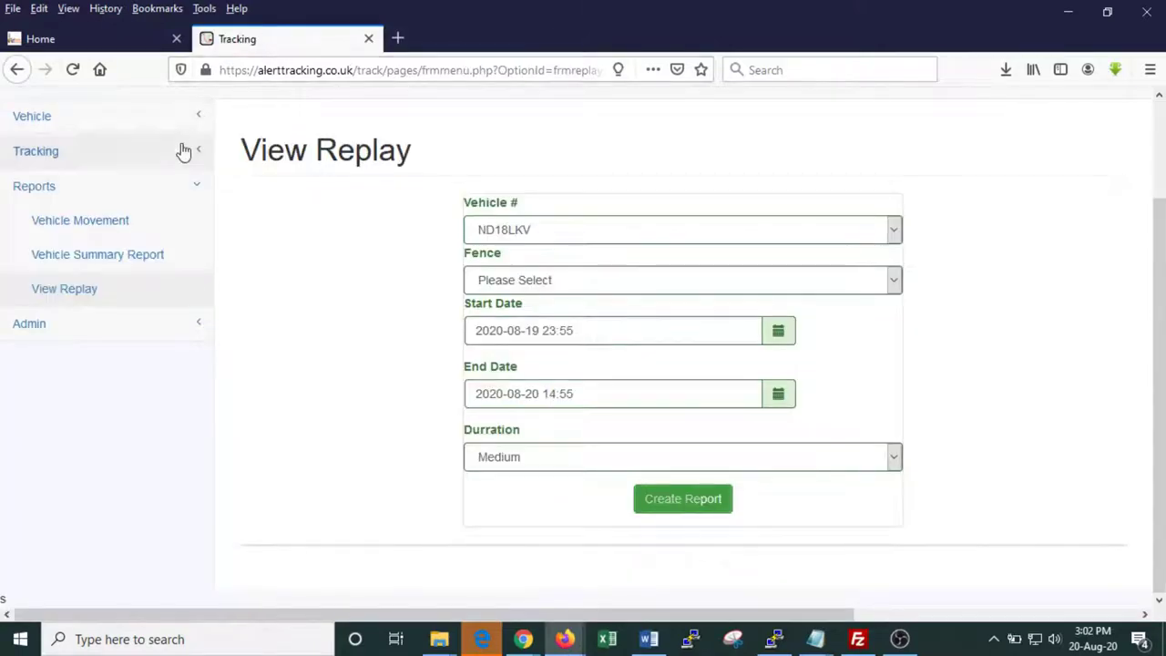
Step: View the Change Password page in the Admin section, and open the User Management page
{"action": "left_click", "coordinate": [35, 325]}
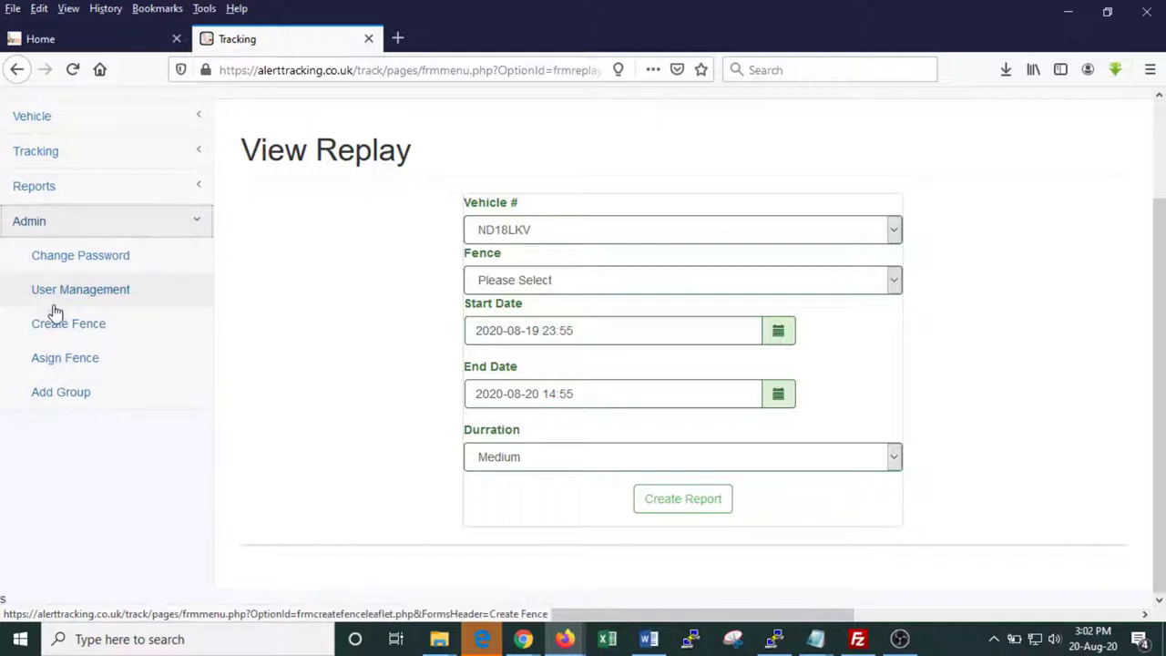
{"action": "left_click", "coordinate": [60, 262]}
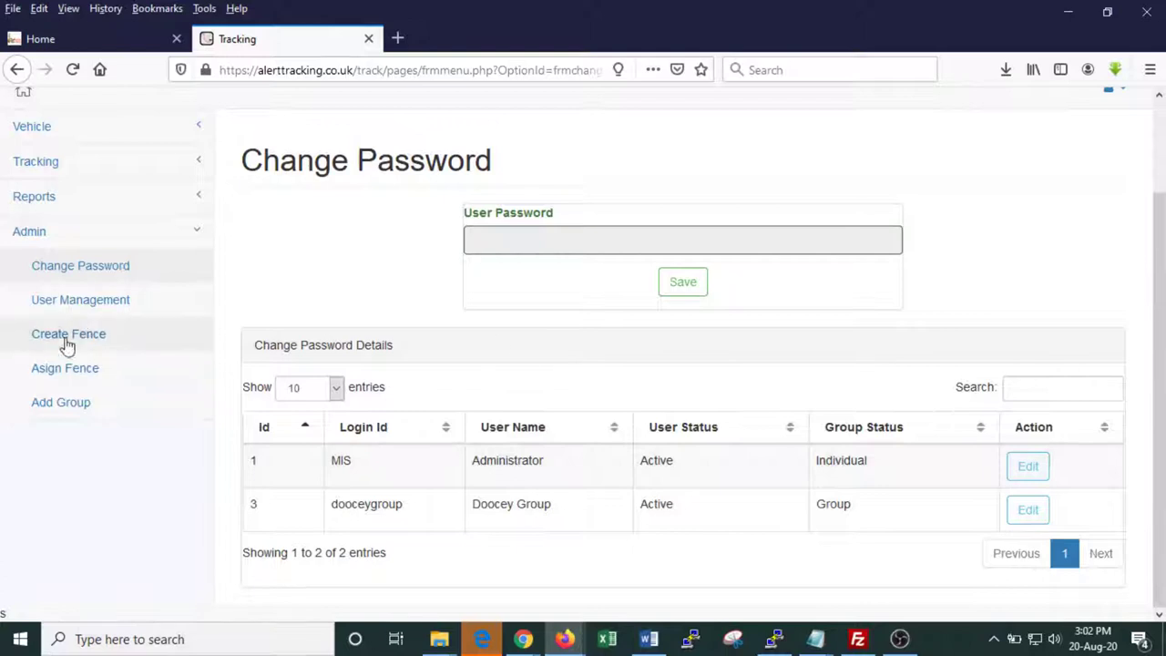
{"action": "left_click", "coordinate": [98, 308]}
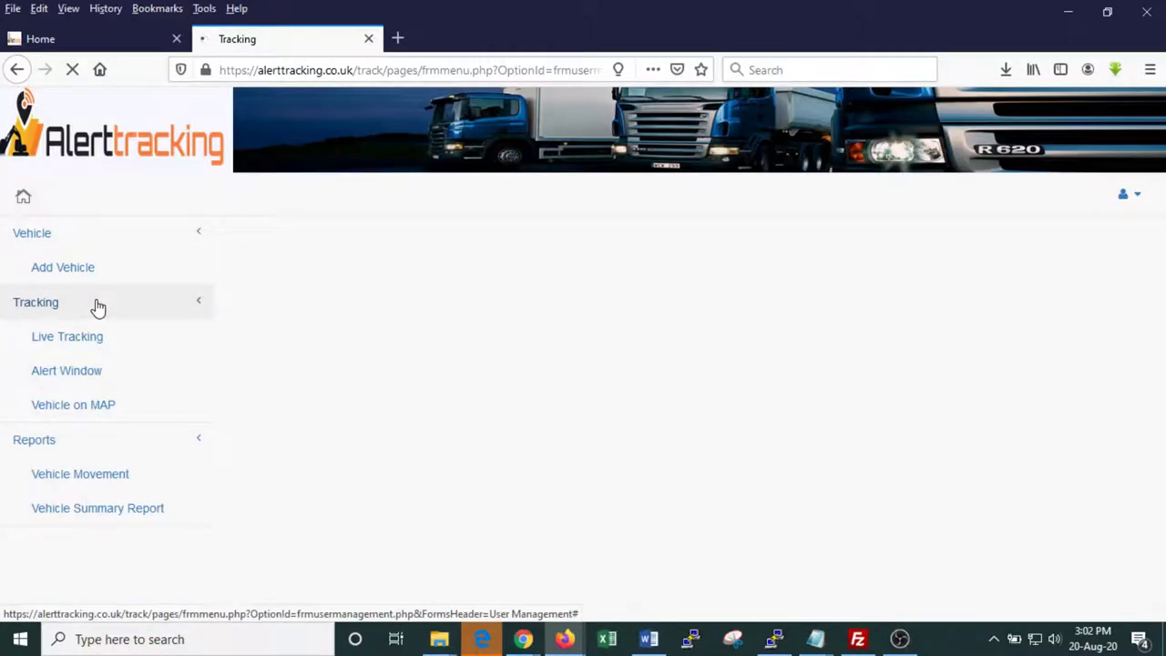
Step: Review the enabled and disabled form privileges of the group user in User Management, and close the privileges page
{"action": "scroll", "coordinate": [487, 343], "scroll_direction": "down", "scroll_amount": 3}
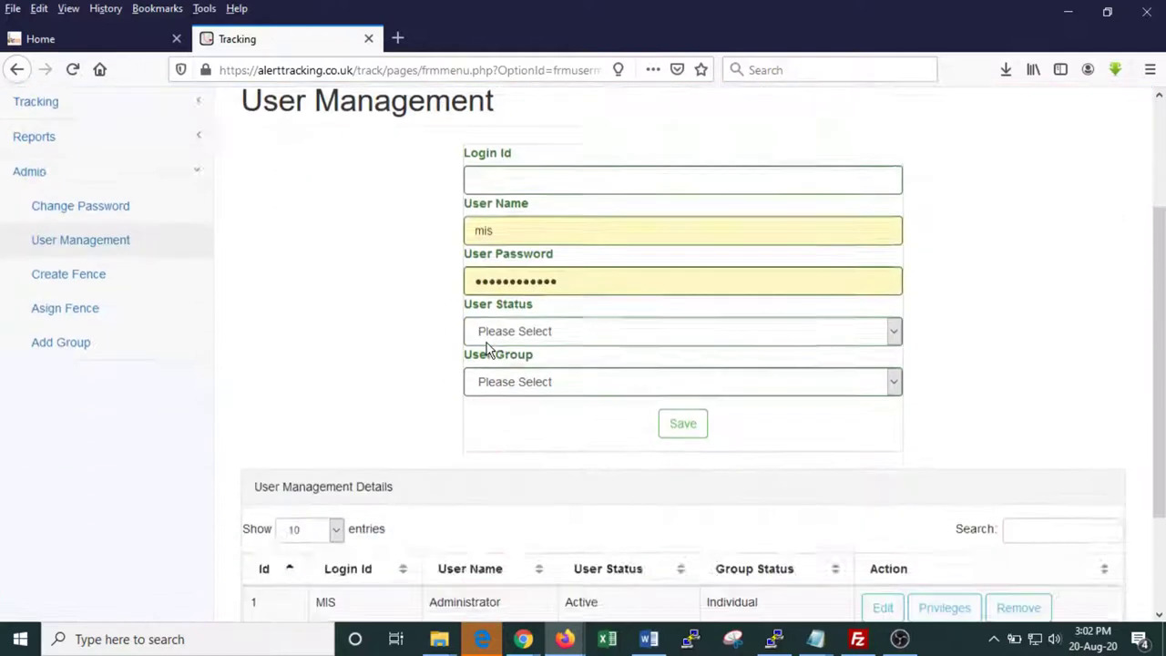
{"action": "scroll", "coordinate": [486, 342], "scroll_direction": "down", "scroll_amount": 2}
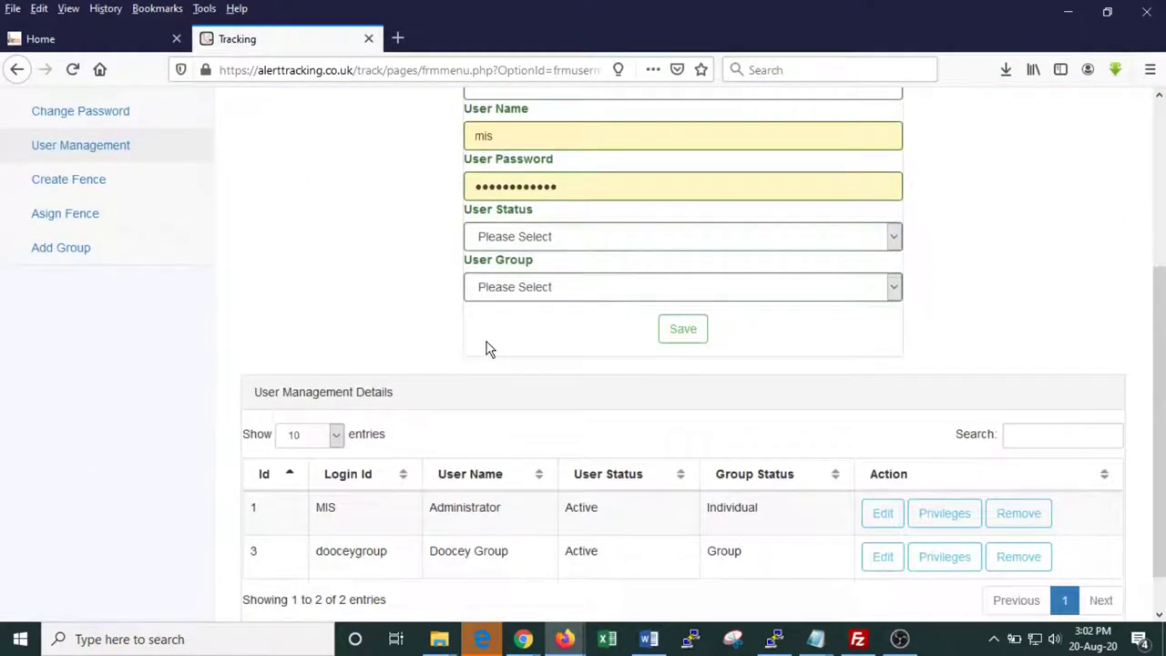
{"action": "left_click", "coordinate": [944, 558]}
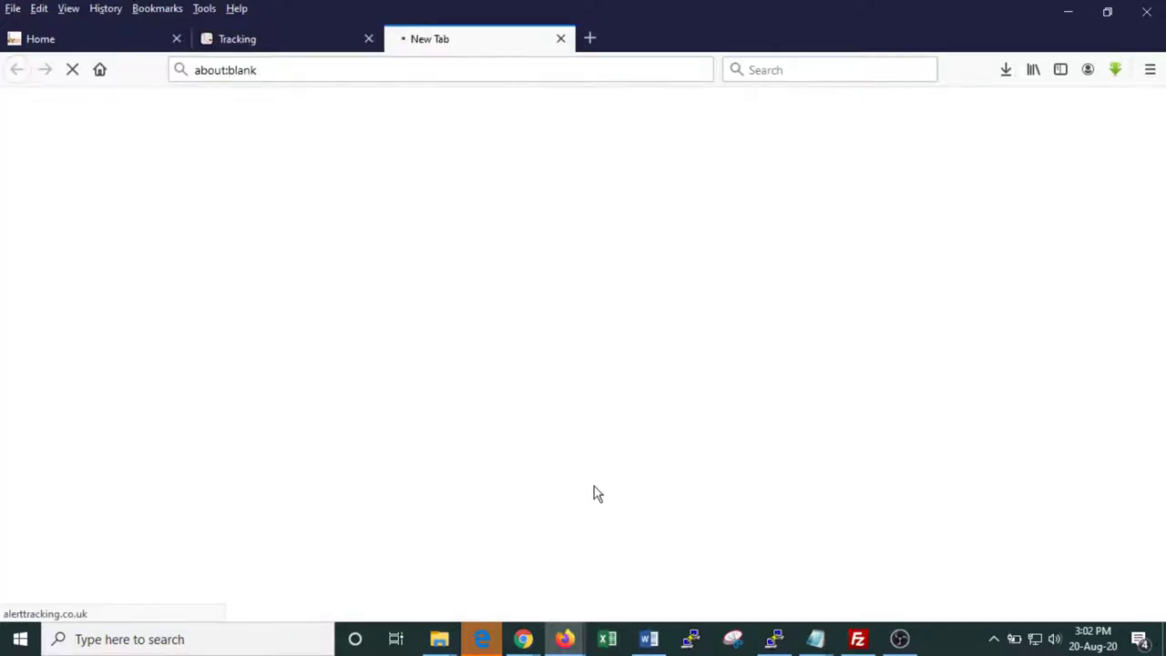
{"action": "scroll", "coordinate": [820, 293], "scroll_direction": "down", "scroll_amount": 5}
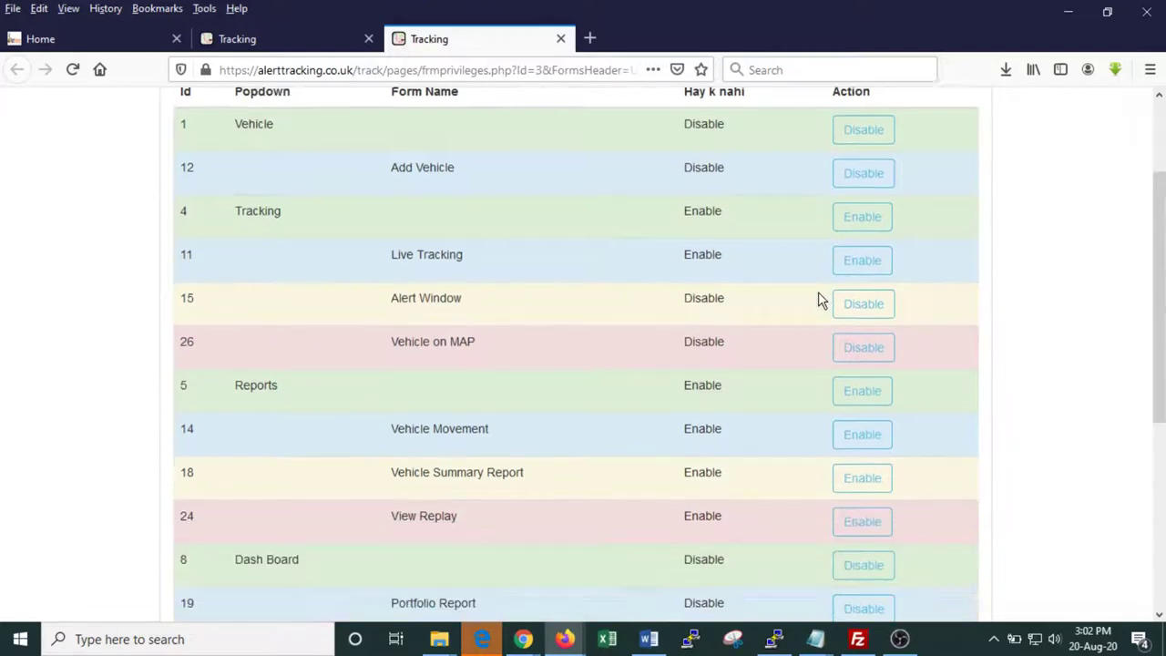
{"action": "scroll", "coordinate": [817, 419], "scroll_direction": "down", "scroll_amount": 2}
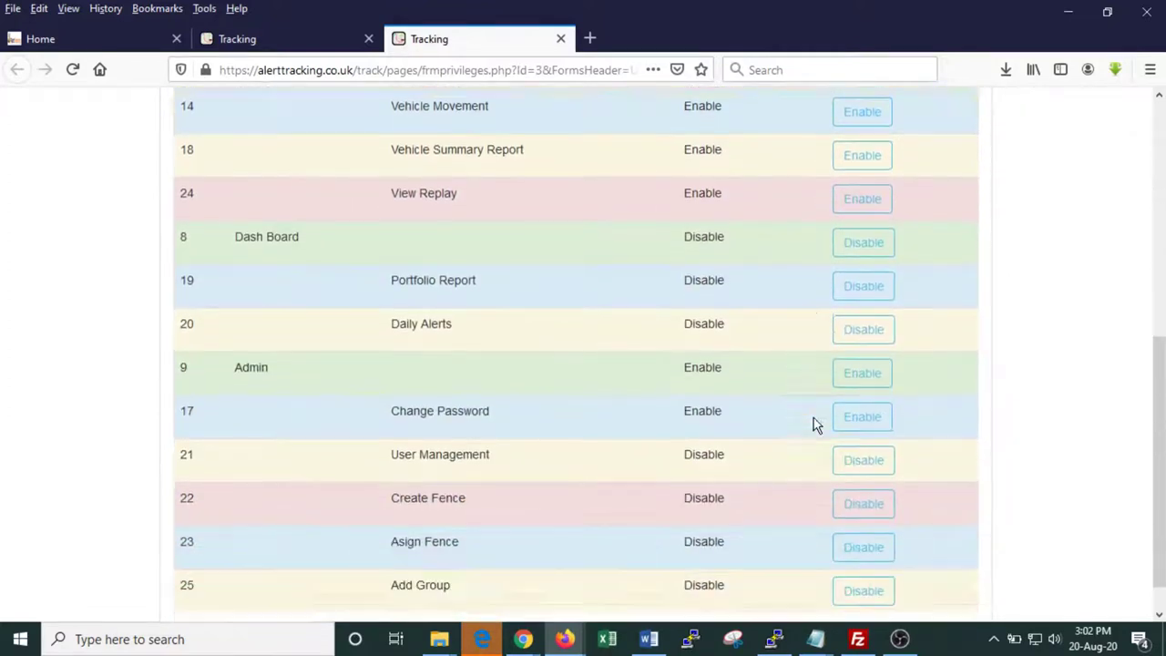
{"action": "scroll", "coordinate": [817, 423], "scroll_direction": "up", "scroll_amount": 5}
{"action": "scroll", "coordinate": [816, 425], "scroll_direction": "up", "scroll_amount": 2}
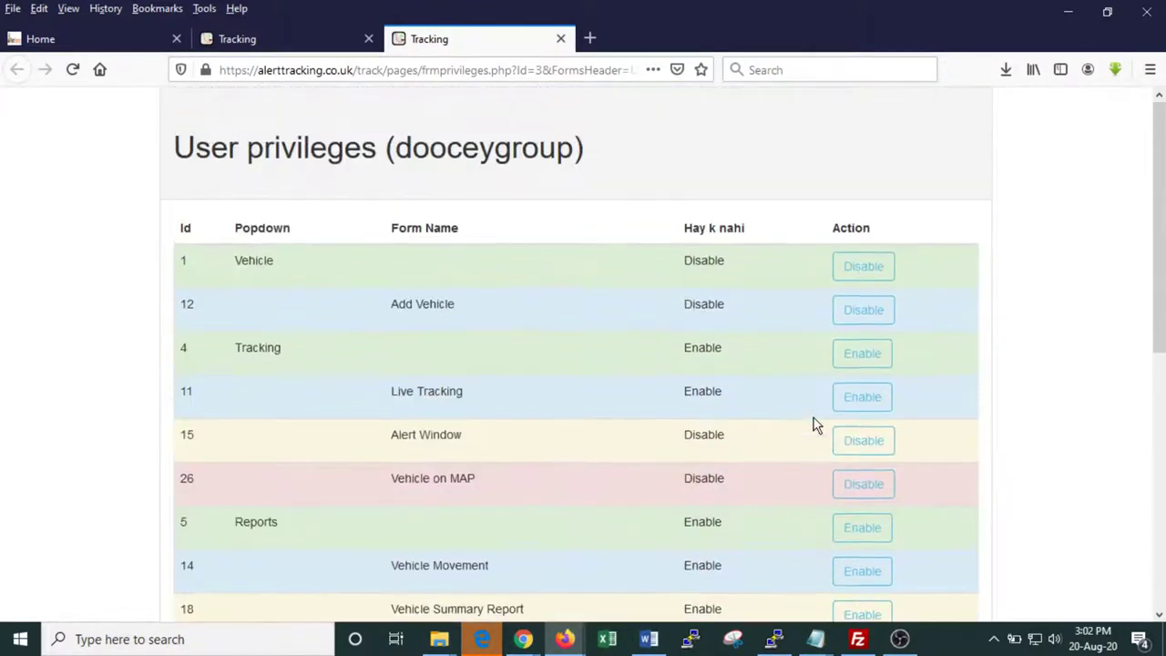
{"action": "scroll", "coordinate": [816, 424], "scroll_direction": "down", "scroll_amount": 7}
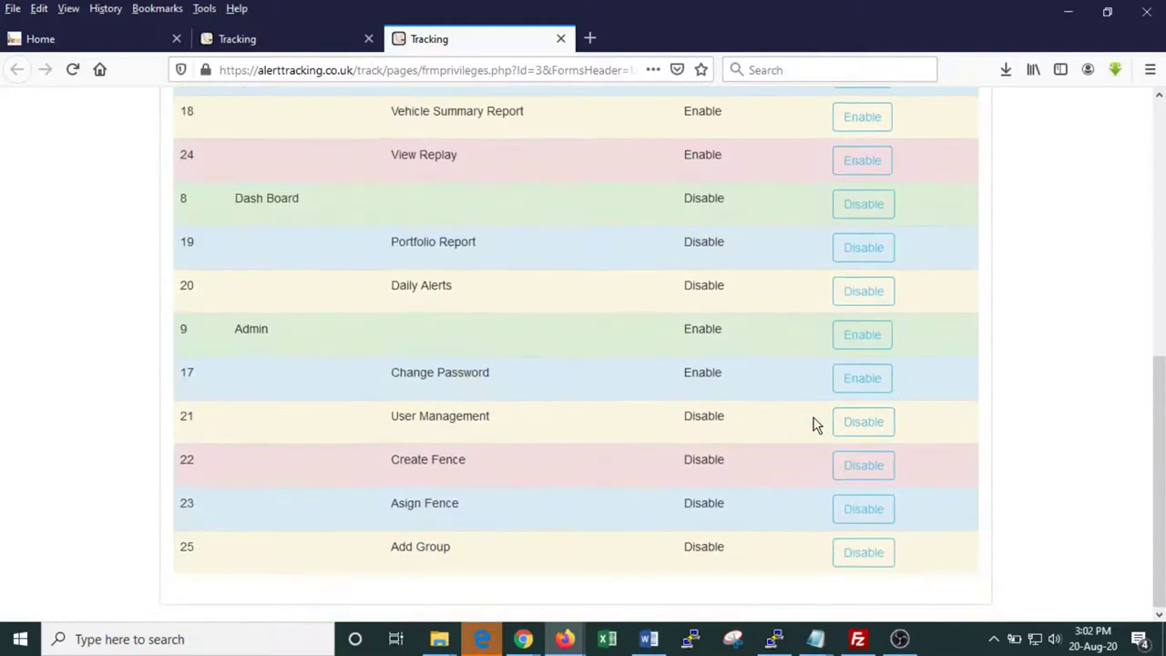
{"action": "scroll", "coordinate": [817, 425], "scroll_direction": "up", "scroll_amount": 7}
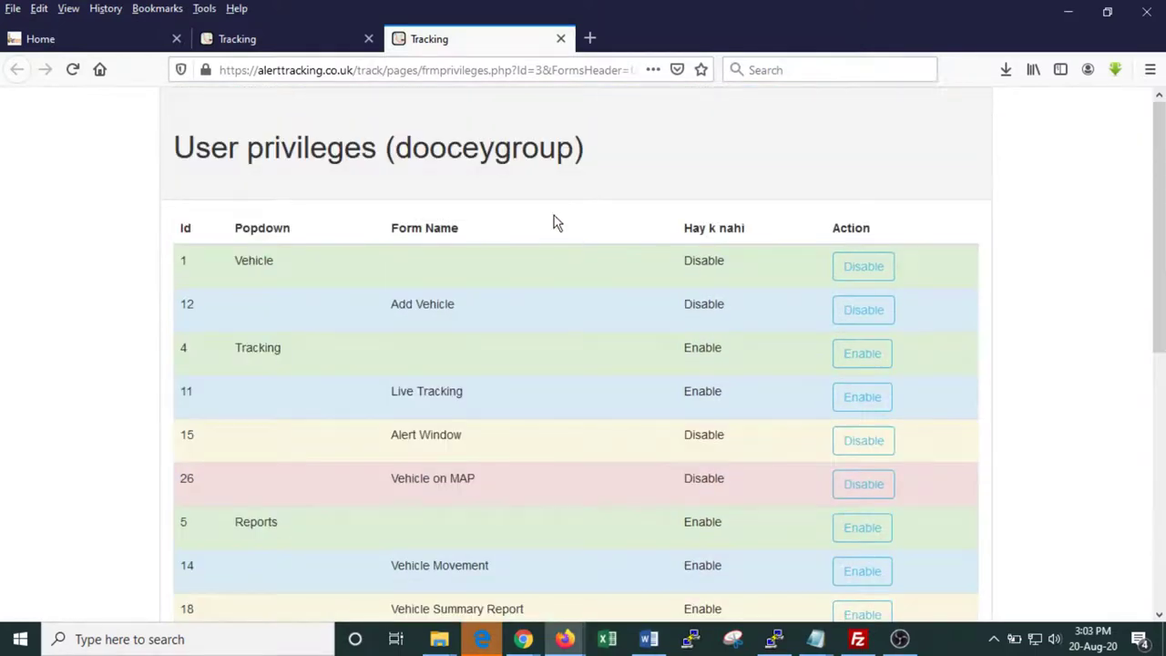
{"action": "left_click", "coordinate": [560, 38]}
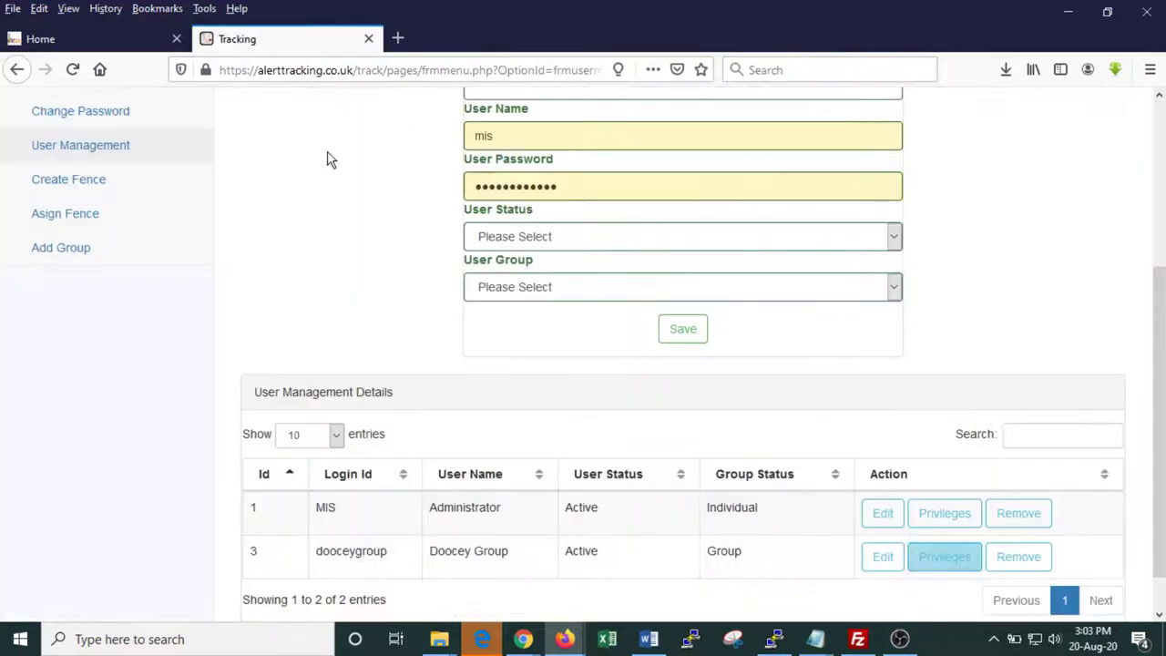
Step: Open the Create Fence page in the Admin section and name the new fence "Test"
{"action": "left_click", "coordinate": [74, 180]}
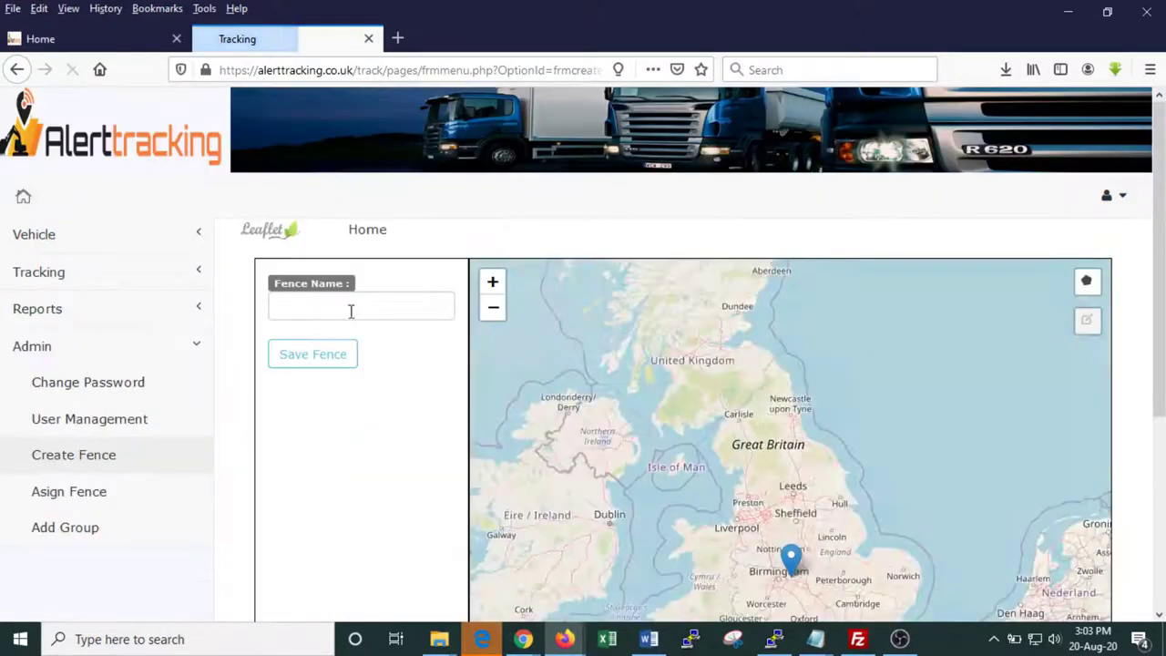
{"action": "scroll", "coordinate": [379, 428], "scroll_direction": "down", "scroll_amount": 5}
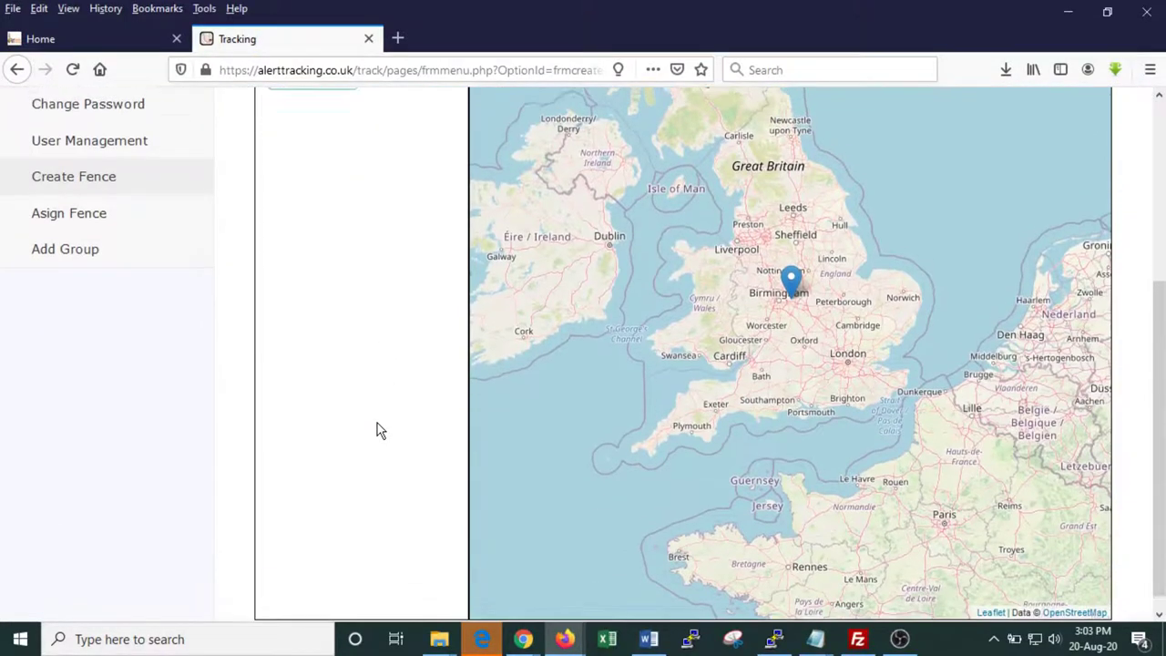
{"action": "scroll", "coordinate": [377, 423], "scroll_direction": "up", "scroll_amount": 5}
{"action": "left_click", "coordinate": [369, 303]}
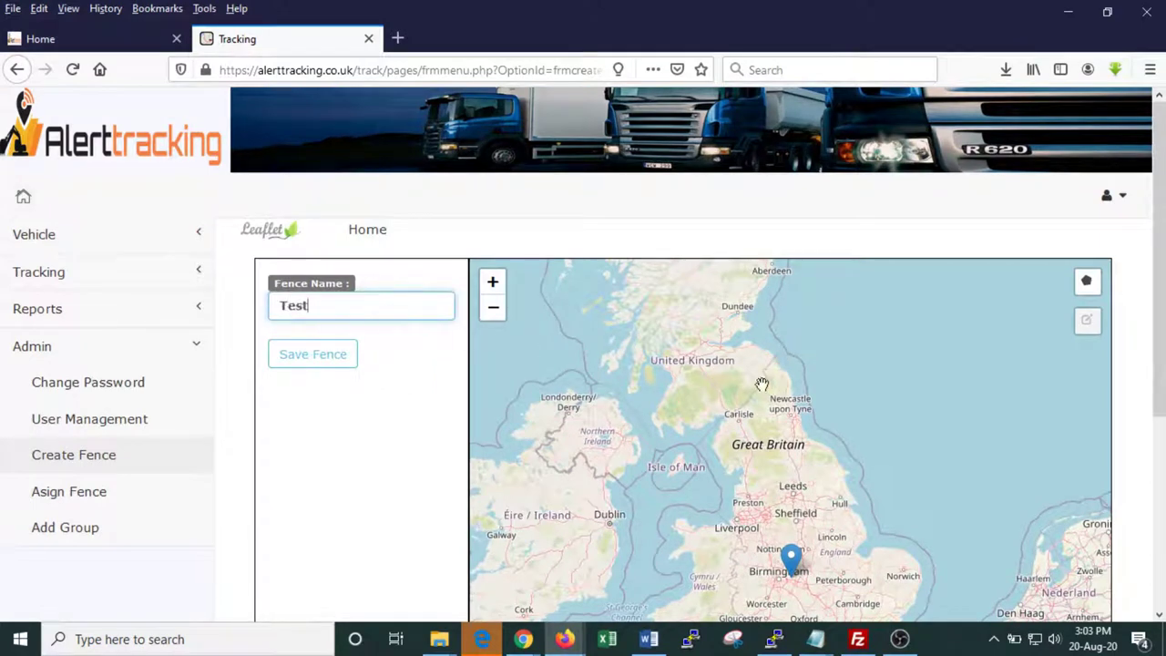
Step: Draw a closed polygon fence around Birmingham, running past Halesowen, Northfield, Solihull and Castle Bromwich, and acknowledge its creation
{"action": "scroll", "coordinate": [776, 525], "scroll_direction": "down", "scroll_amount": 1}
{"action": "scroll", "coordinate": [775, 523], "scroll_direction": "up", "scroll_amount": 3}
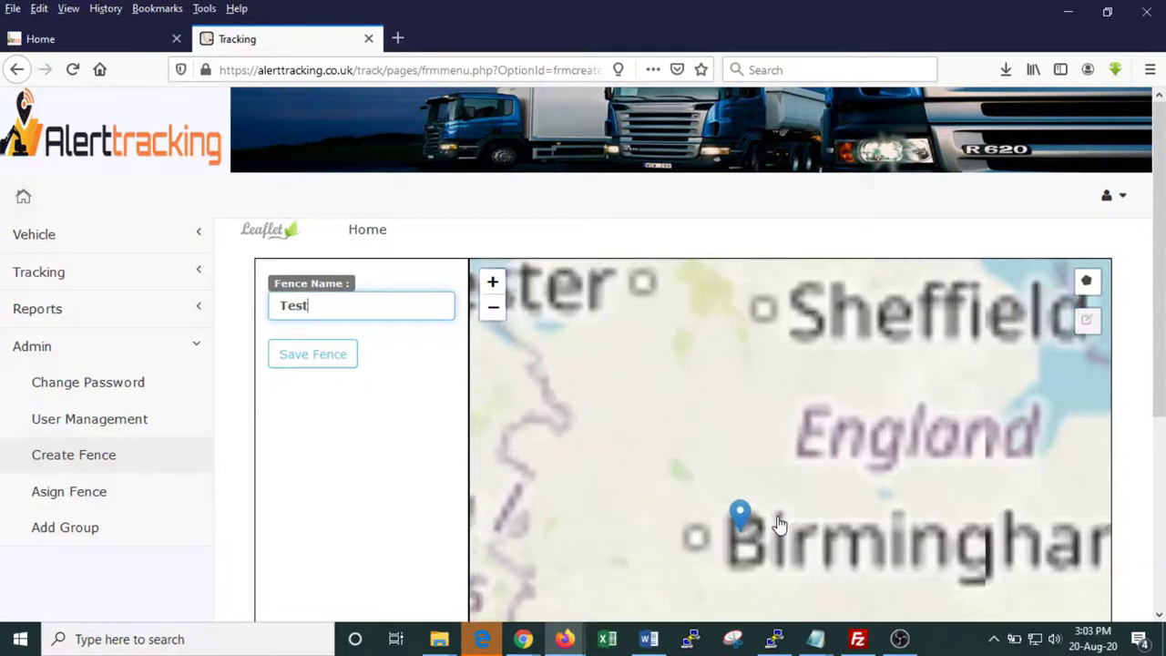
{"action": "mouse_move", "coordinate": [766, 498]}
{"action": "left_mouse_down"}
{"action": "mouse_move", "coordinate": [664, 386]}
{"action": "mouse_move", "coordinate": [828, 392]}
{"action": "left_mouse_up"}
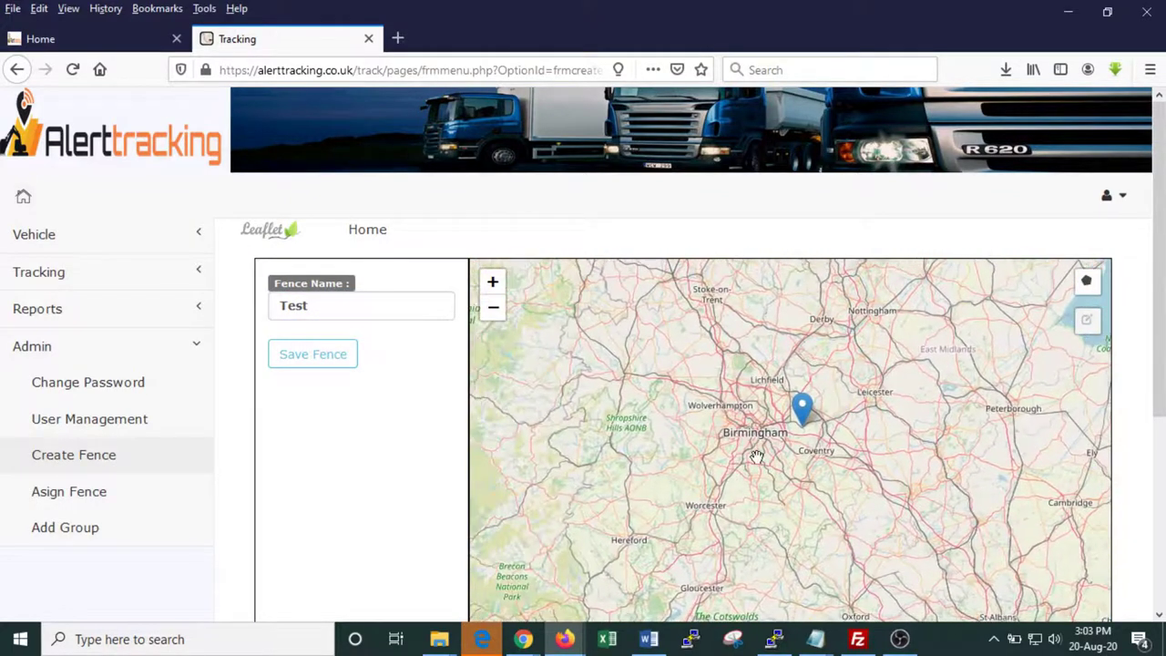
{"action": "scroll", "coordinate": [754, 432], "scroll_direction": "up", "scroll_amount": 2}
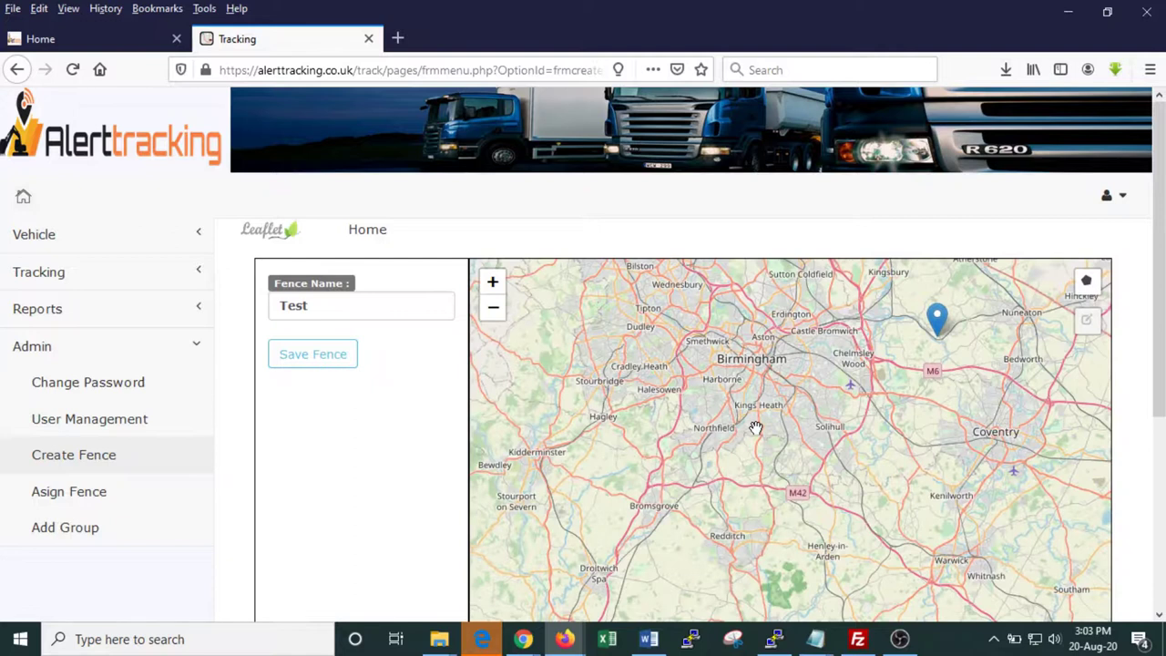
{"action": "left_click", "coordinate": [1086, 281]}
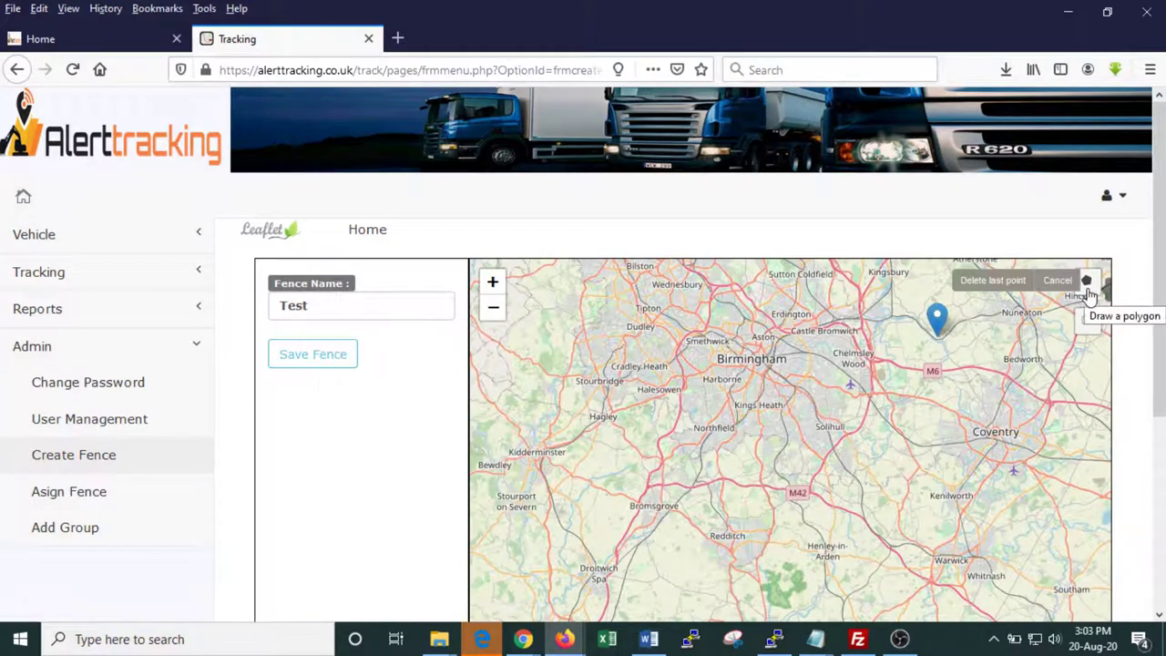
{"action": "left_click", "coordinate": [690, 340]}
{"action": "left_click", "coordinate": [643, 388]}
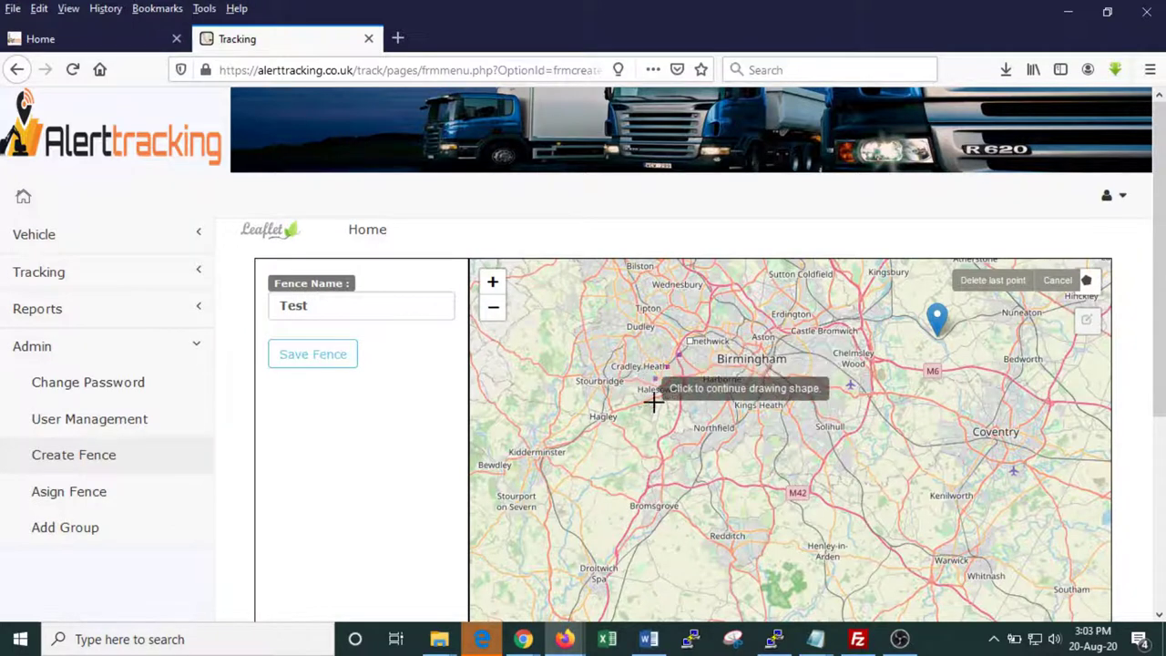
{"action": "left_click", "coordinate": [709, 413]}
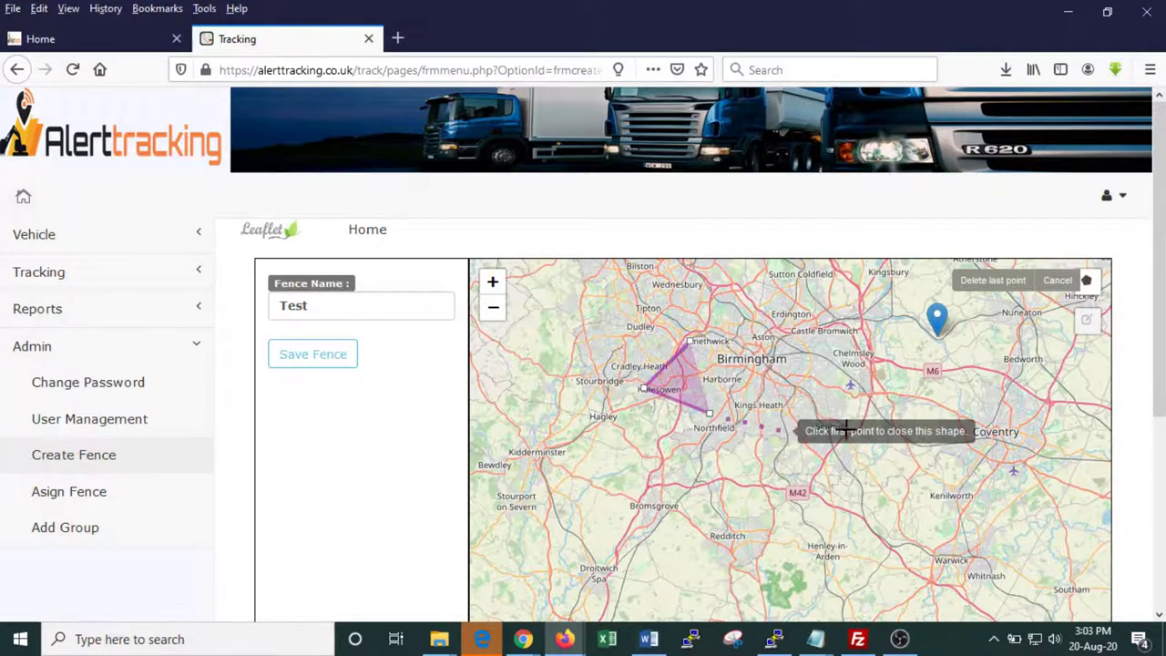
{"action": "left_click", "coordinate": [781, 428]}
{"action": "left_click", "coordinate": [859, 422]}
{"action": "left_click", "coordinate": [872, 360]}
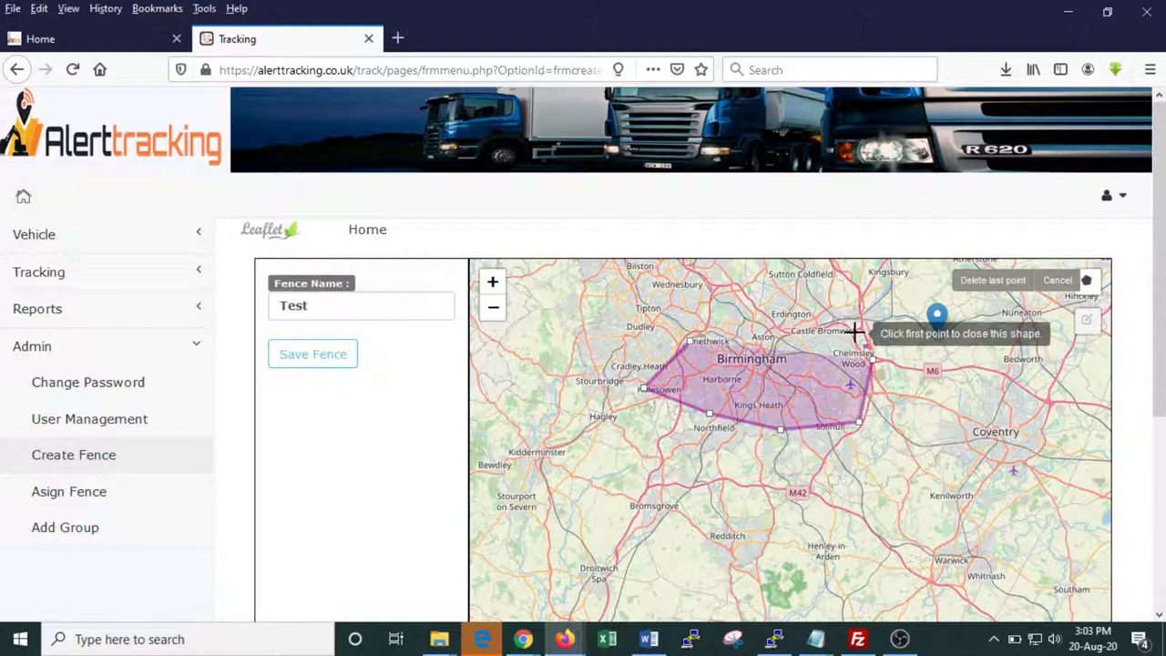
{"action": "left_click", "coordinate": [854, 332]}
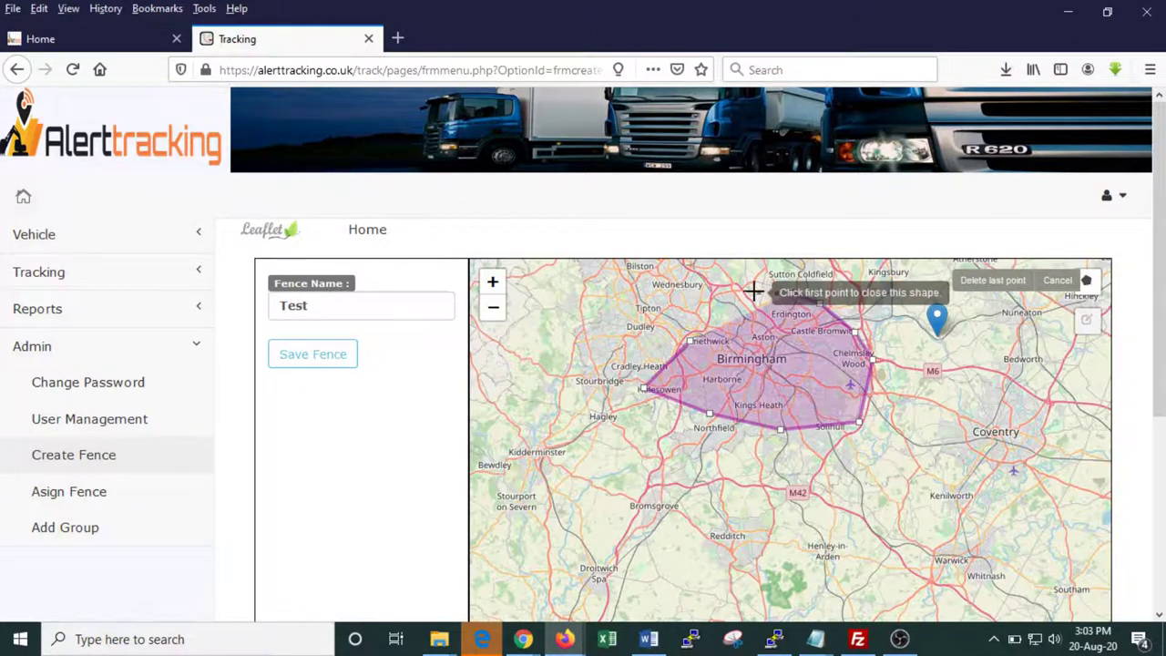
{"action": "left_click", "coordinate": [698, 303]}
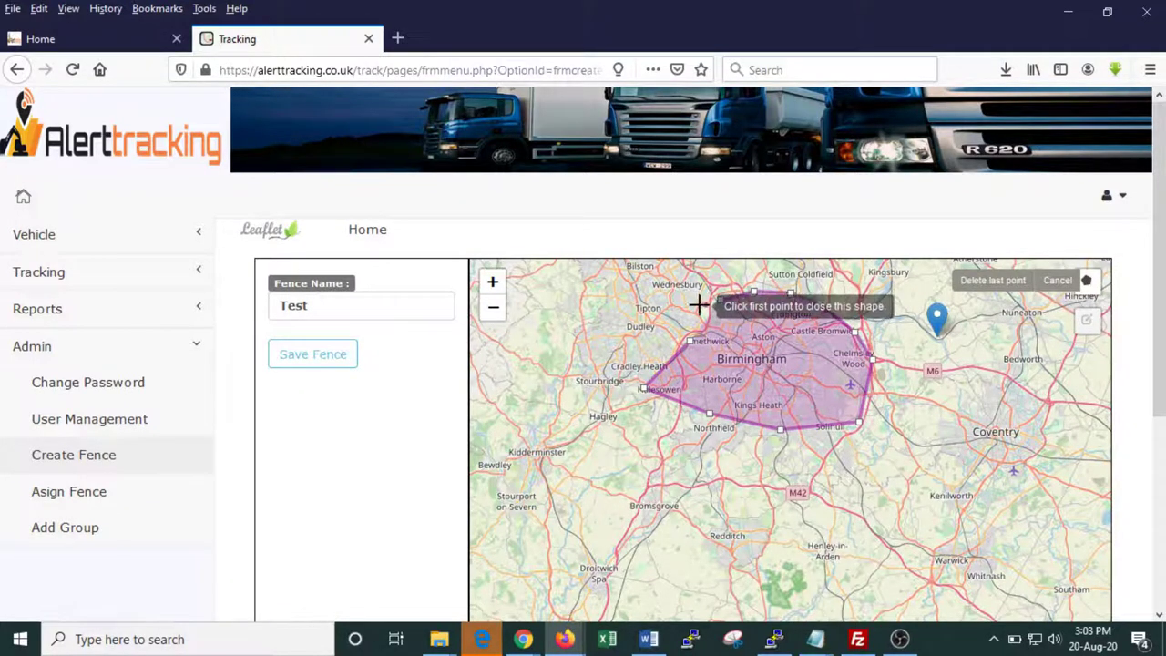
{"action": "left_click", "coordinate": [690, 341]}
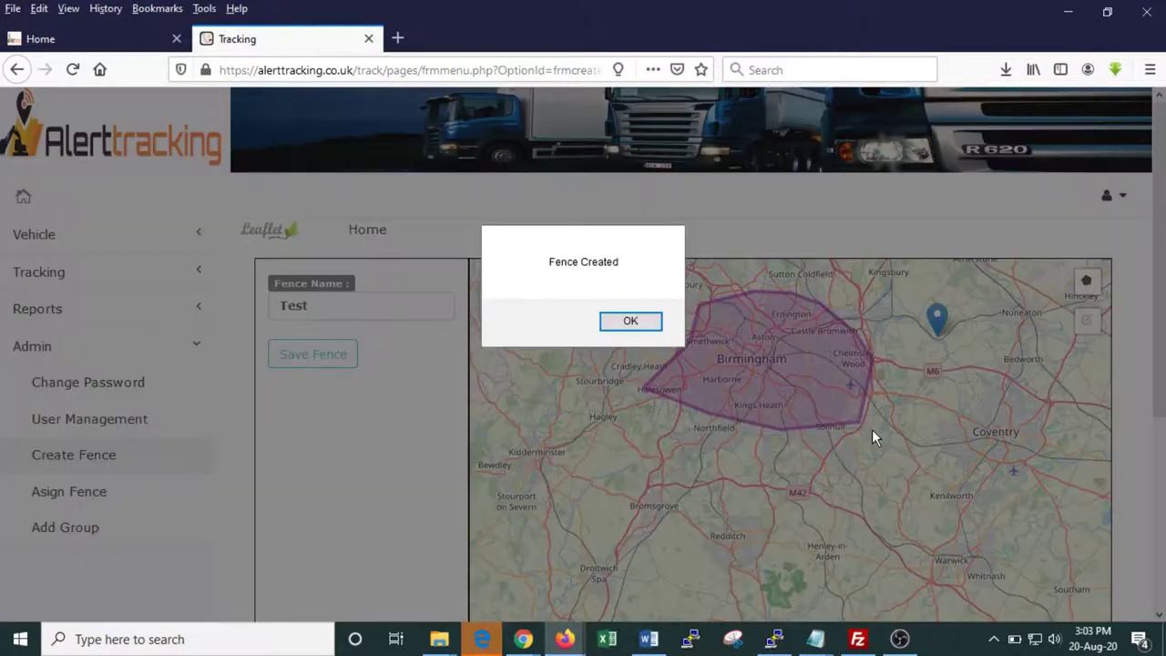
{"action": "left_click", "coordinate": [630, 324]}
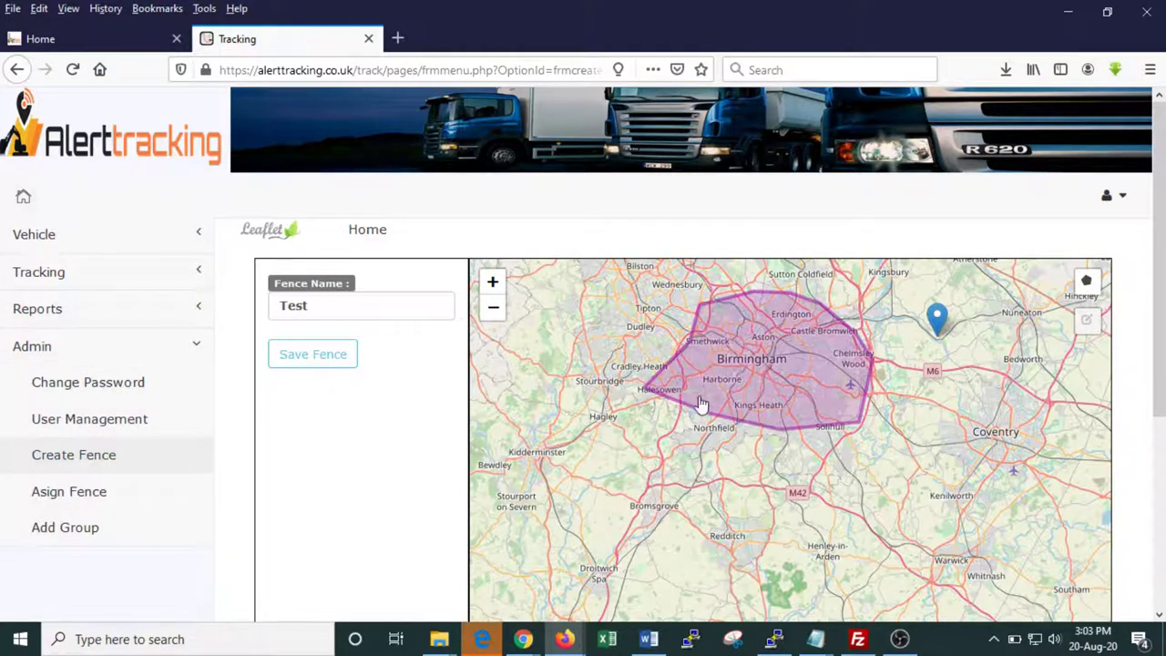
Step: Open the Asign Fence page and select the vehicle with Id 15 for fence assignment
{"action": "left_click", "coordinate": [72, 500]}
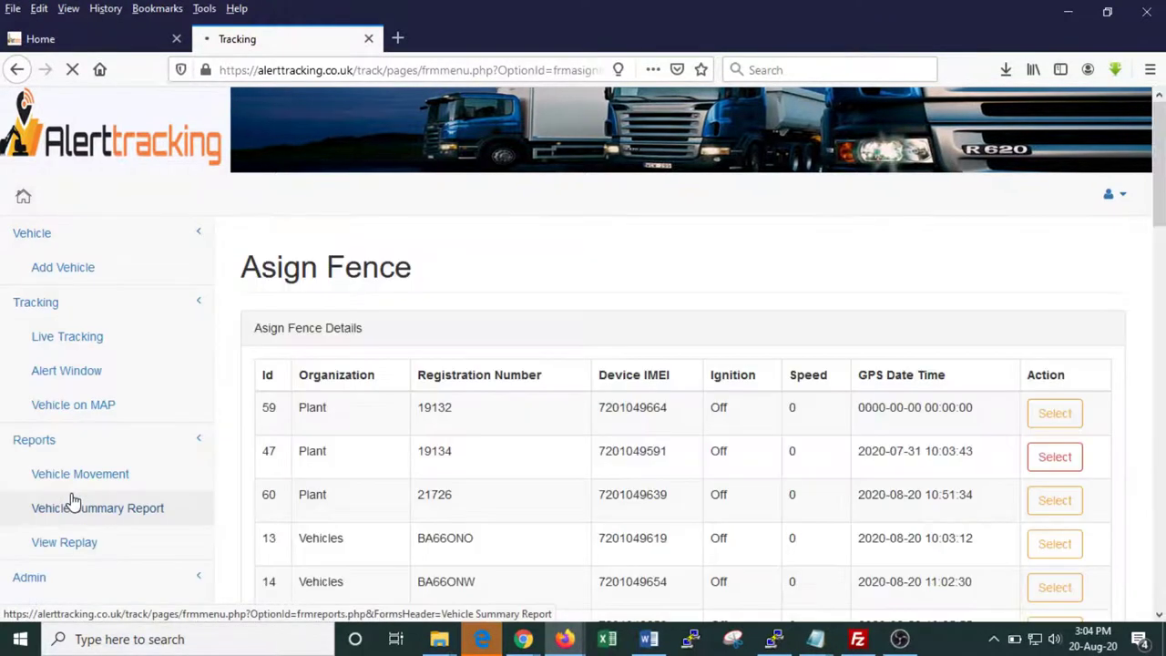
{"action": "scroll", "coordinate": [614, 487], "scroll_direction": "down", "scroll_amount": 3}
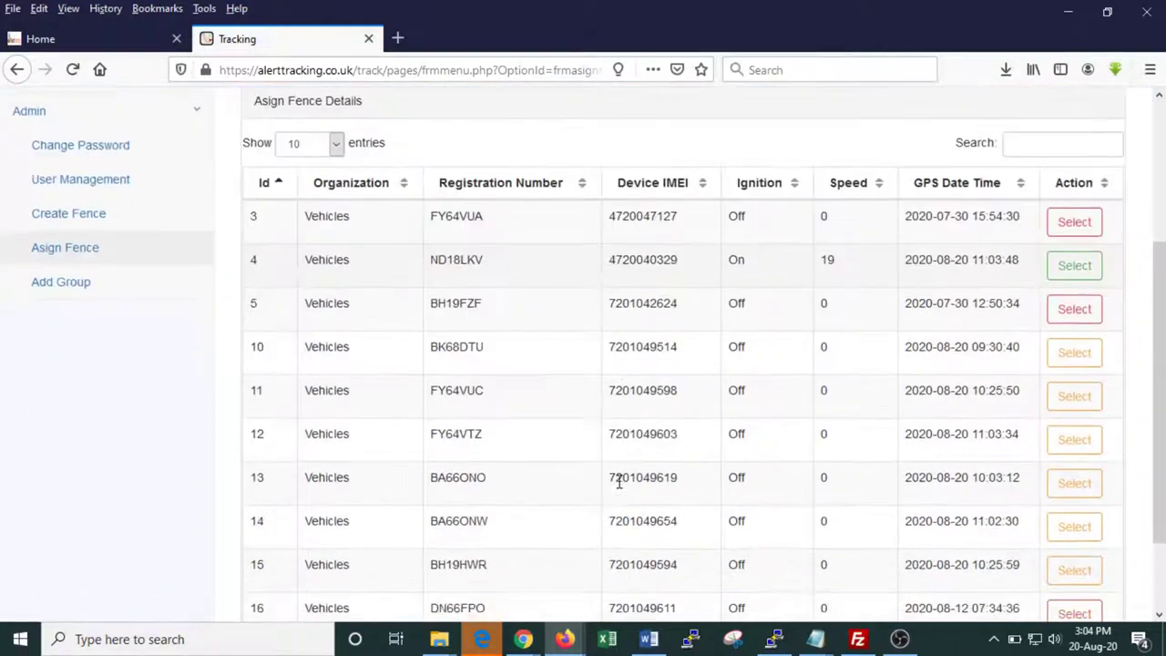
{"action": "scroll", "coordinate": [617, 487], "scroll_direction": "down", "scroll_amount": 1}
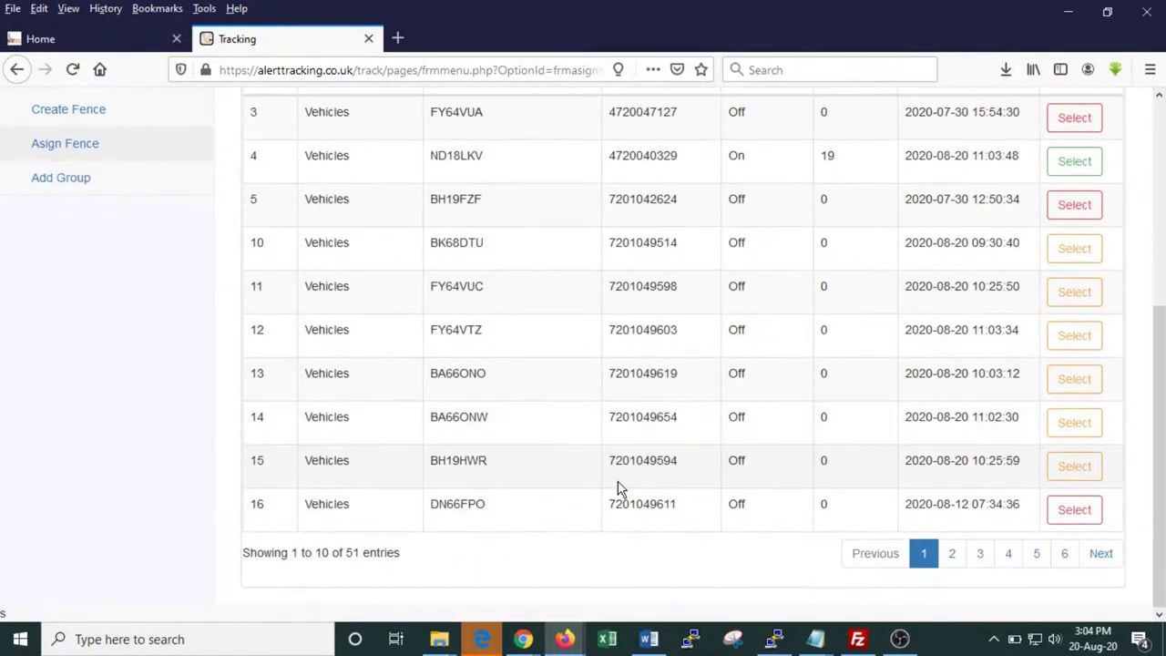
{"action": "left_click", "coordinate": [1078, 480]}
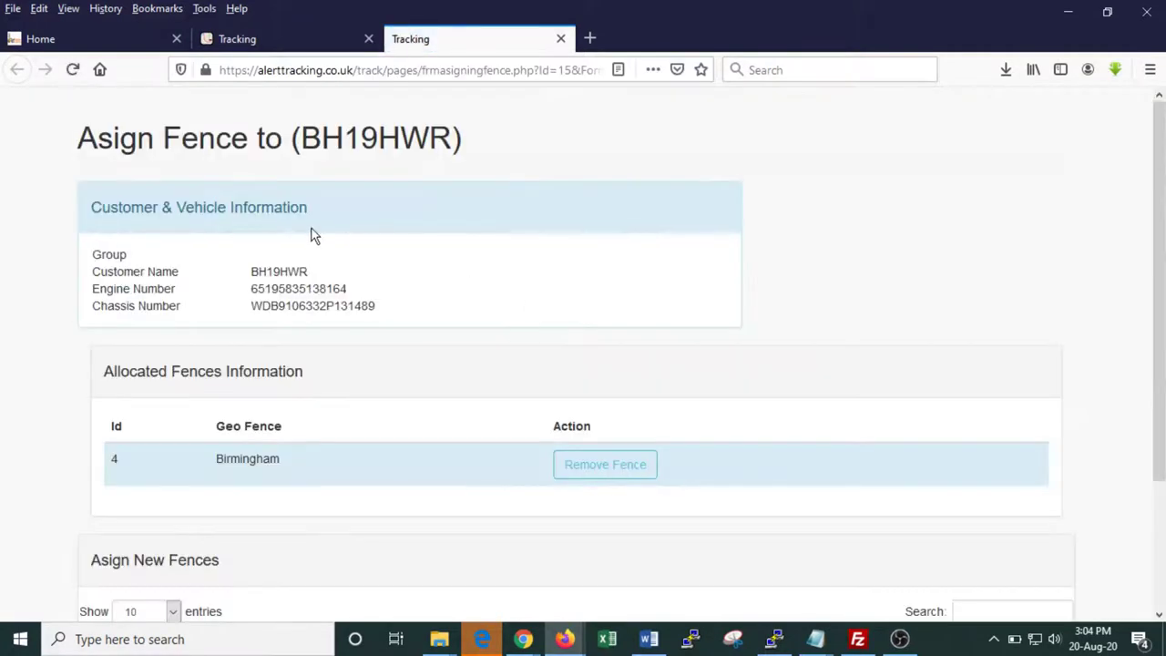
Step: Examine the selected vehicle's allocated fences and the new fences available to assign, and close its assignment page
{"action": "left_click_drag", "start_coordinate": [462, 138], "coordinate": [322, 137]}
{"action": "scroll", "coordinate": [296, 288], "scroll_direction": "down", "scroll_amount": 3}
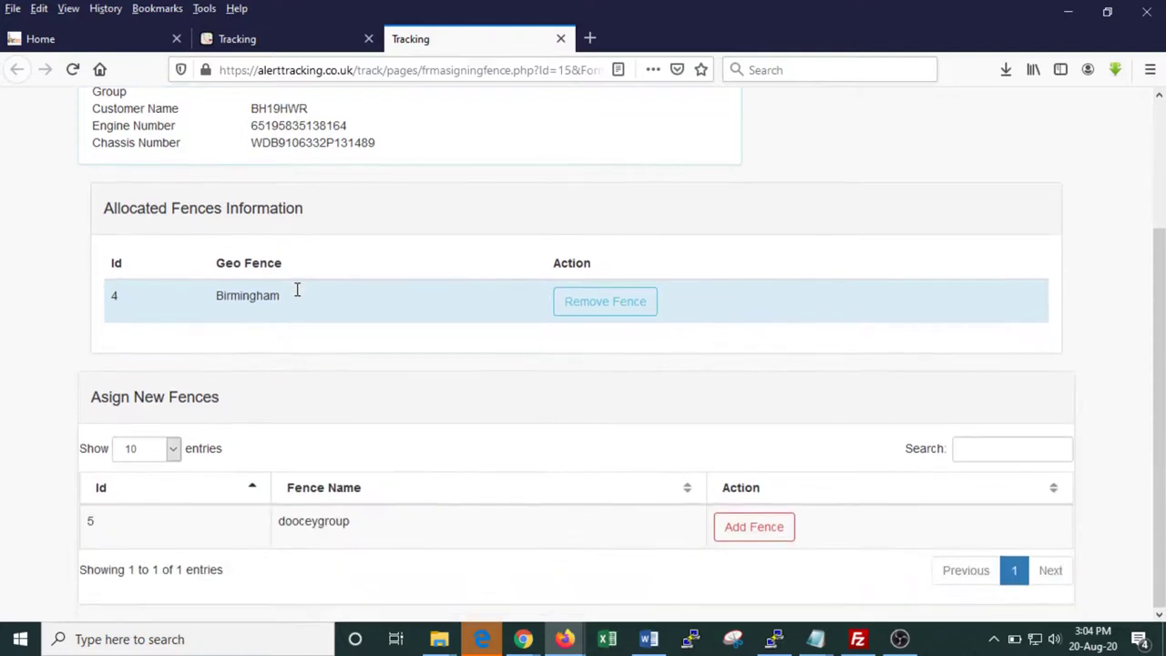
{"action": "left_click_drag", "start_coordinate": [296, 291], "coordinate": [205, 295]}
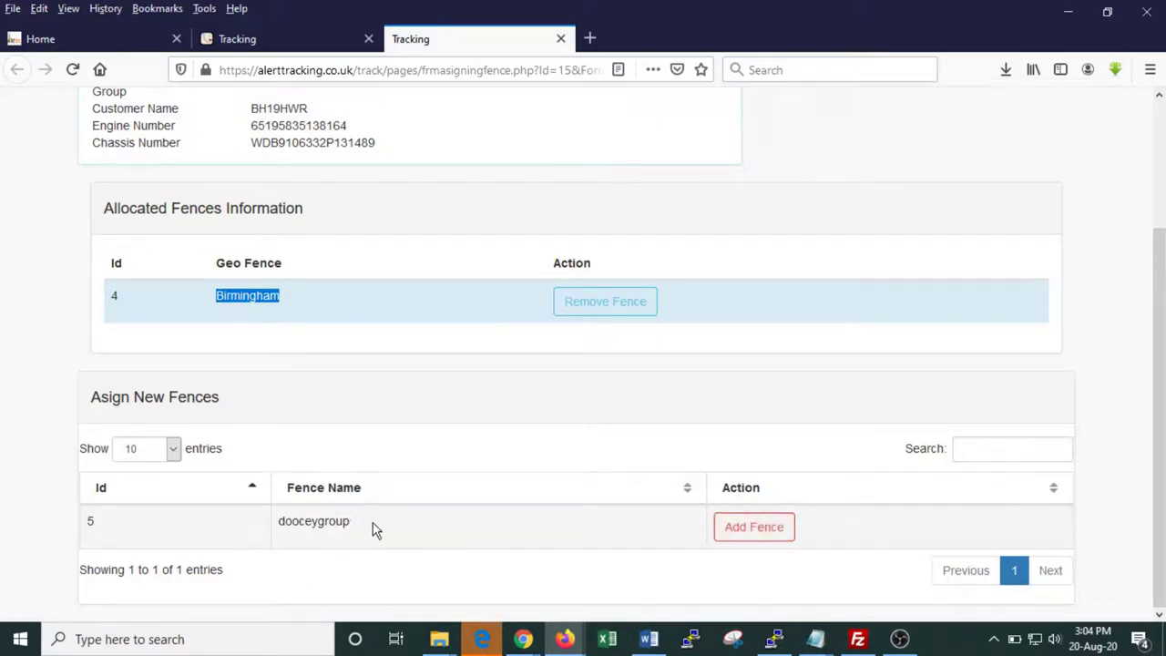
{"action": "left_click_drag", "start_coordinate": [373, 525], "coordinate": [263, 524]}
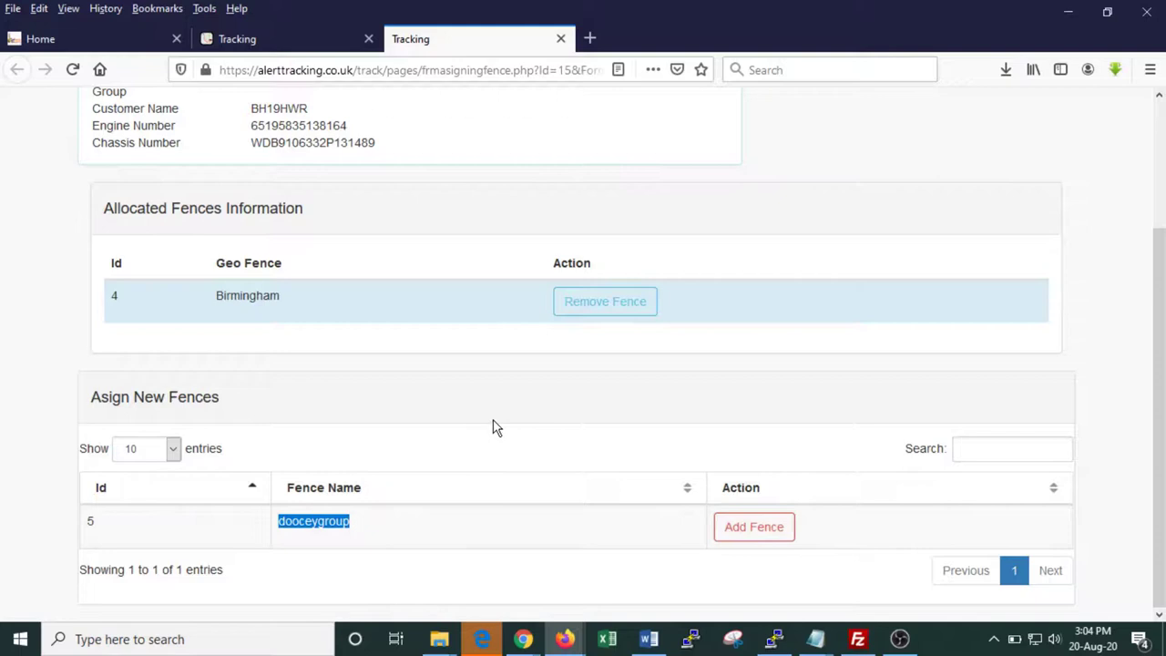
{"action": "scroll", "coordinate": [495, 428], "scroll_direction": "up", "scroll_amount": 3}
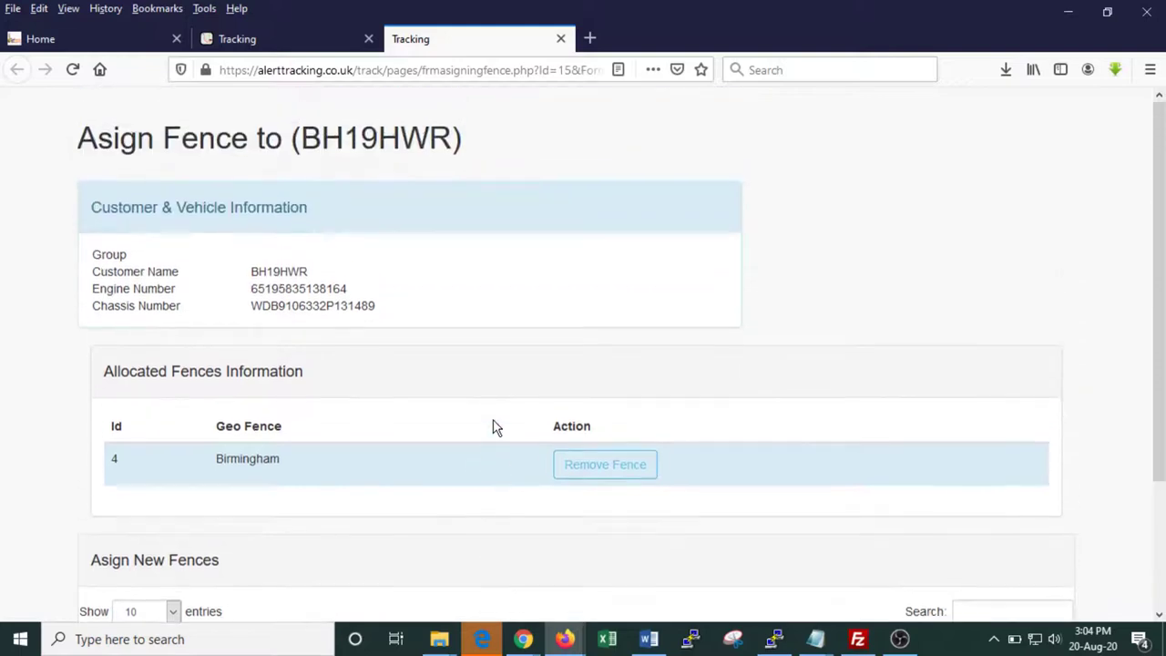
{"action": "left_click", "coordinate": [561, 40]}
Step: Open the Add Group page in the Admin section and look over the existing groups and the new group field
{"action": "scroll", "coordinate": [574, 343], "scroll_direction": "up", "scroll_amount": 4}
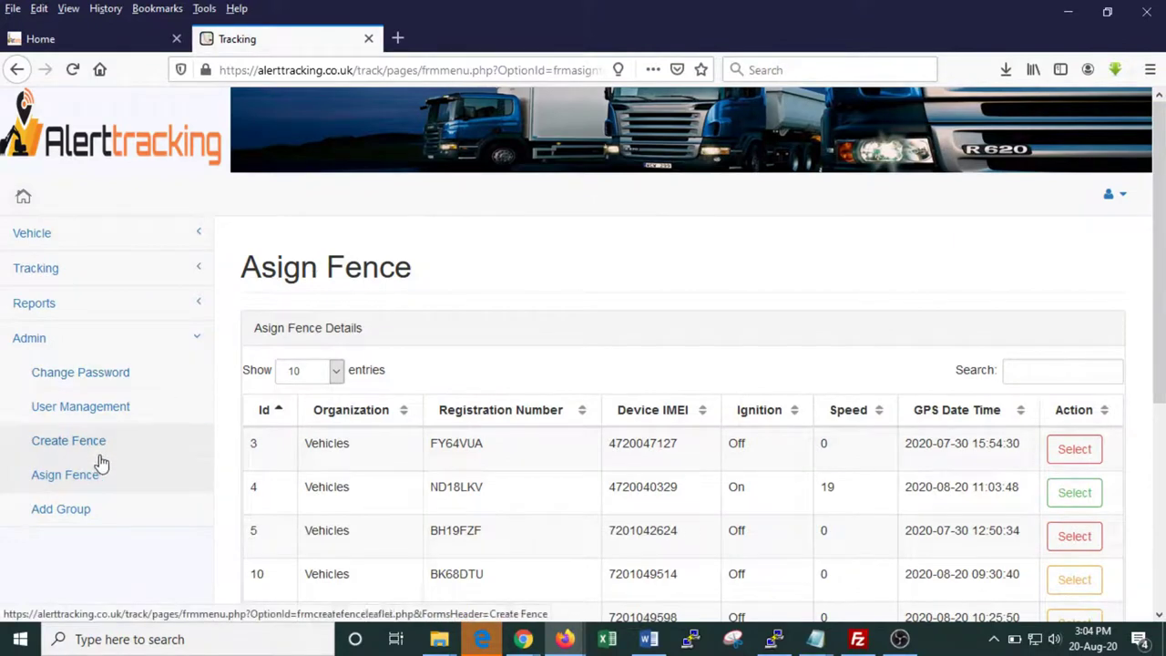
{"action": "left_click", "coordinate": [61, 516]}
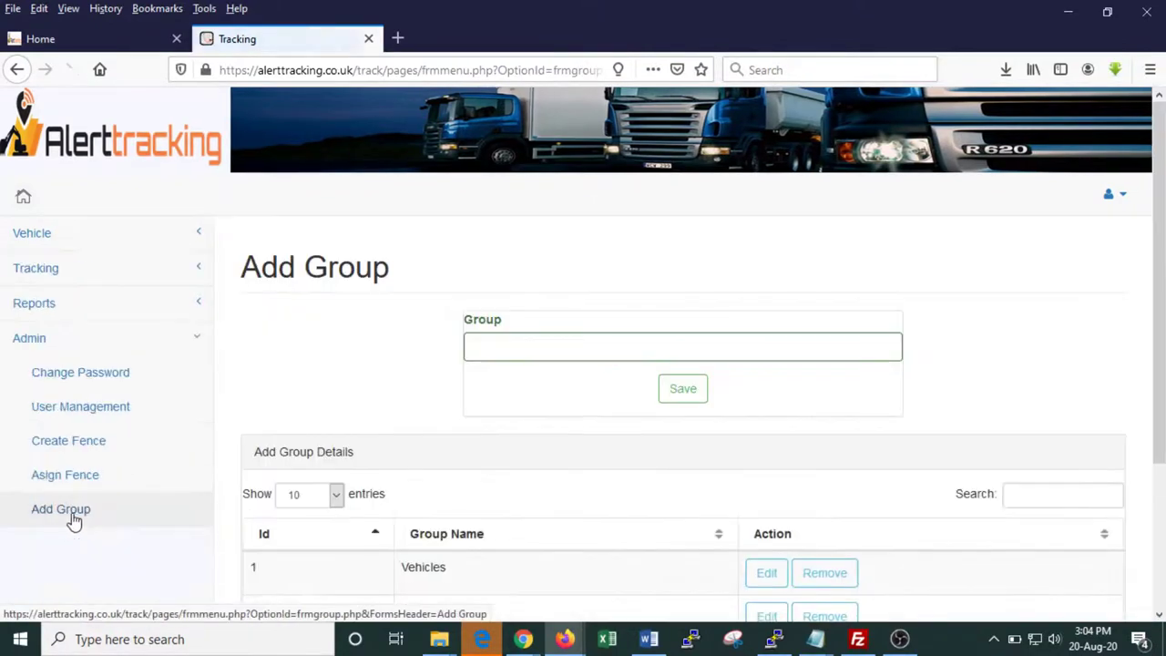
{"action": "scroll", "coordinate": [430, 547], "scroll_direction": "down", "scroll_amount": 3}
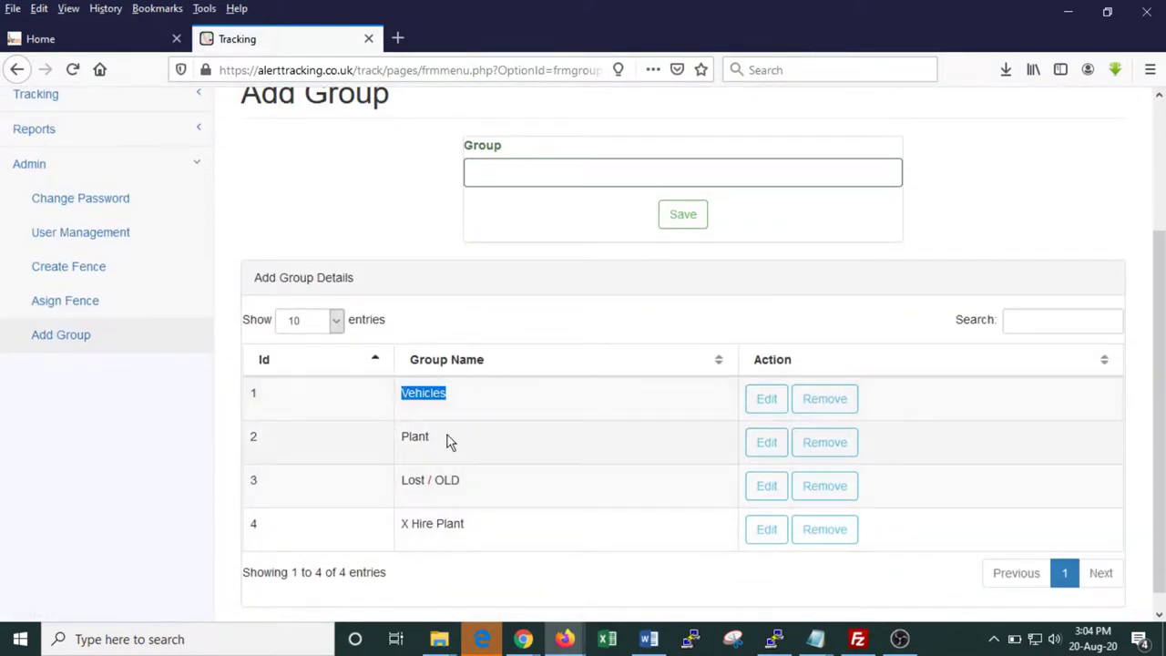
{"action": "left_click_drag", "start_coordinate": [447, 441], "coordinate": [390, 438]}
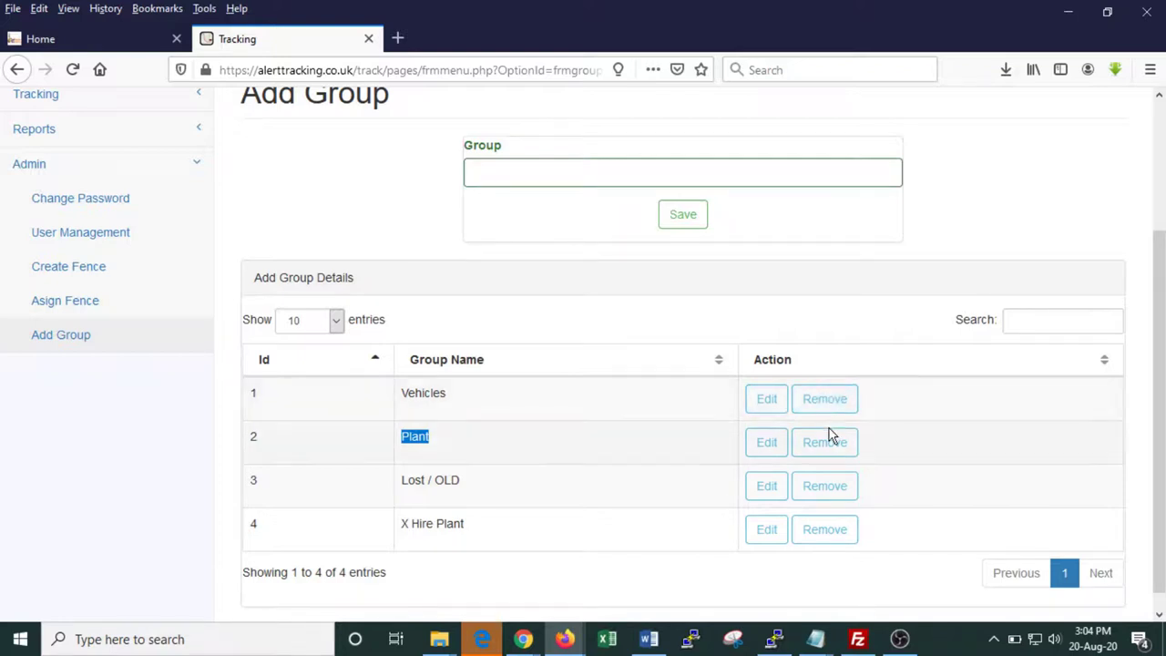
{"action": "left_click", "coordinate": [483, 171]}
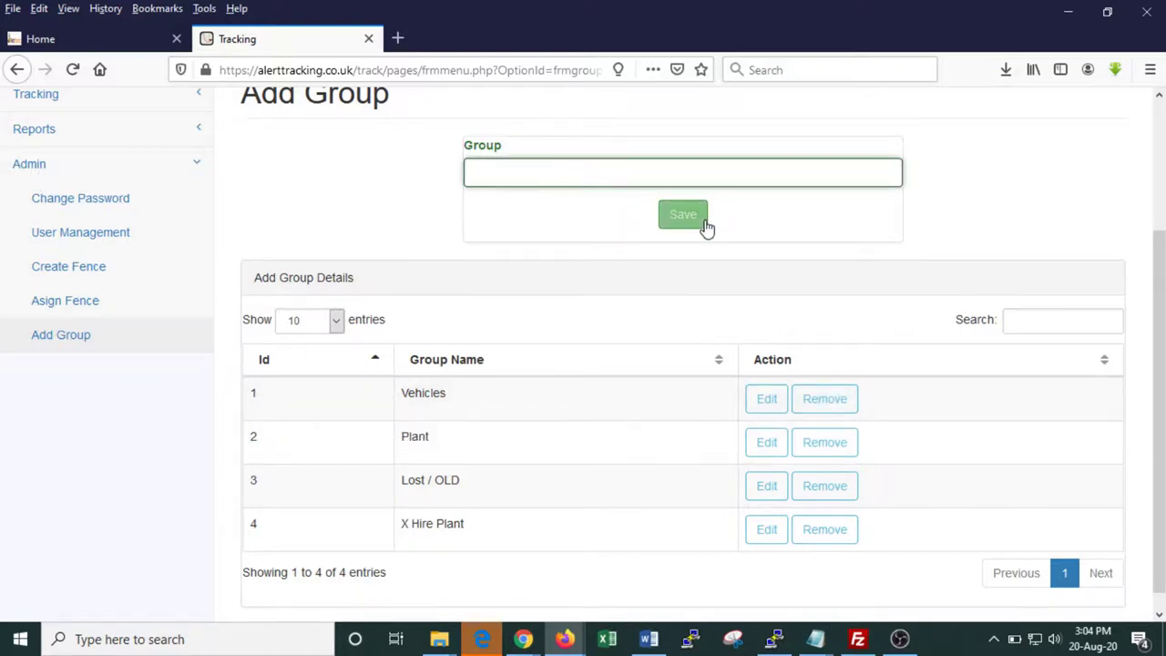
Step: Return to the tracking system's home page and log out of the account
{"action": "scroll", "coordinate": [100, 273], "scroll_direction": "up", "scroll_amount": 3}
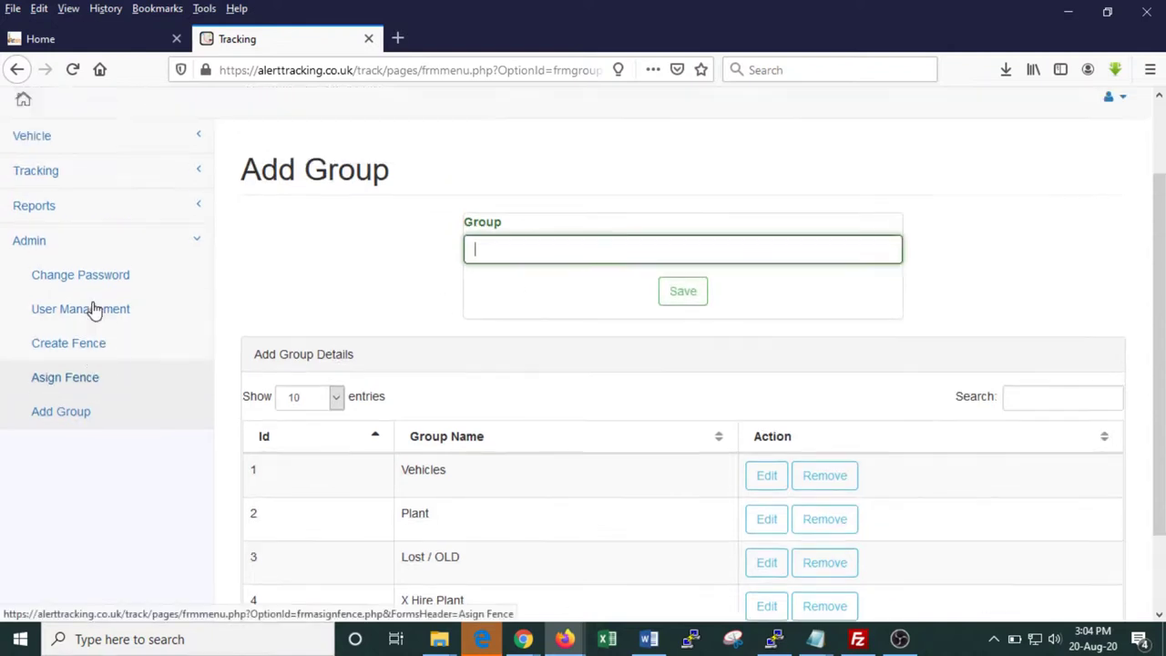
{"action": "left_click", "coordinate": [24, 205]}
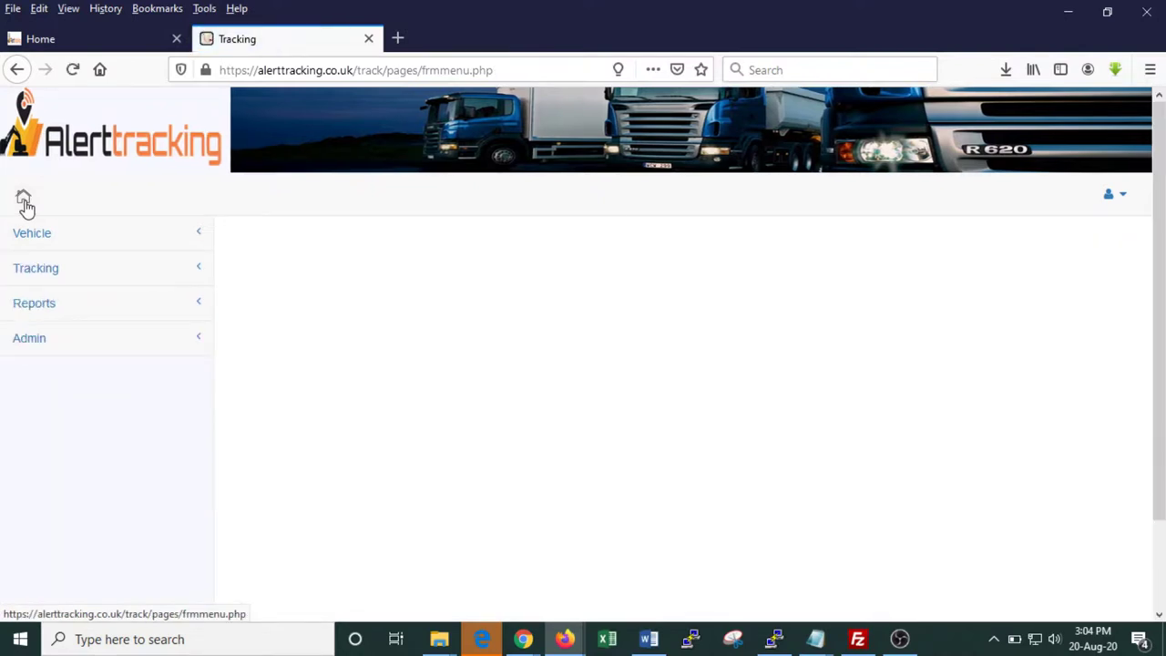
{"action": "left_click", "coordinate": [1124, 198]}
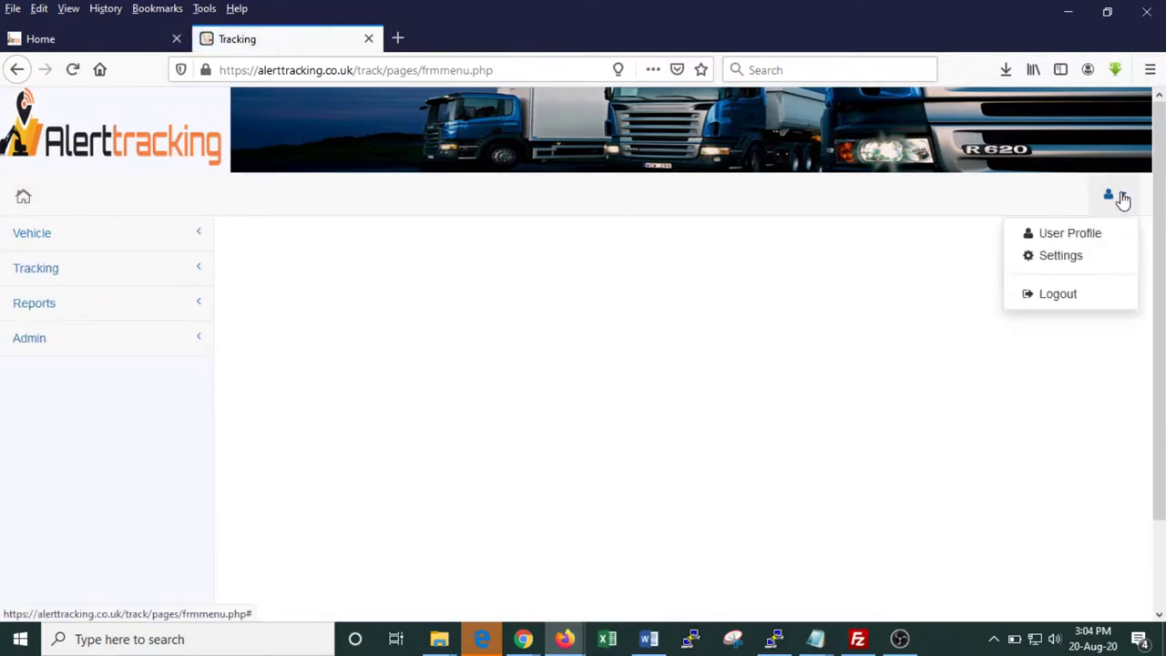
{"action": "left_click", "coordinate": [1050, 297]}
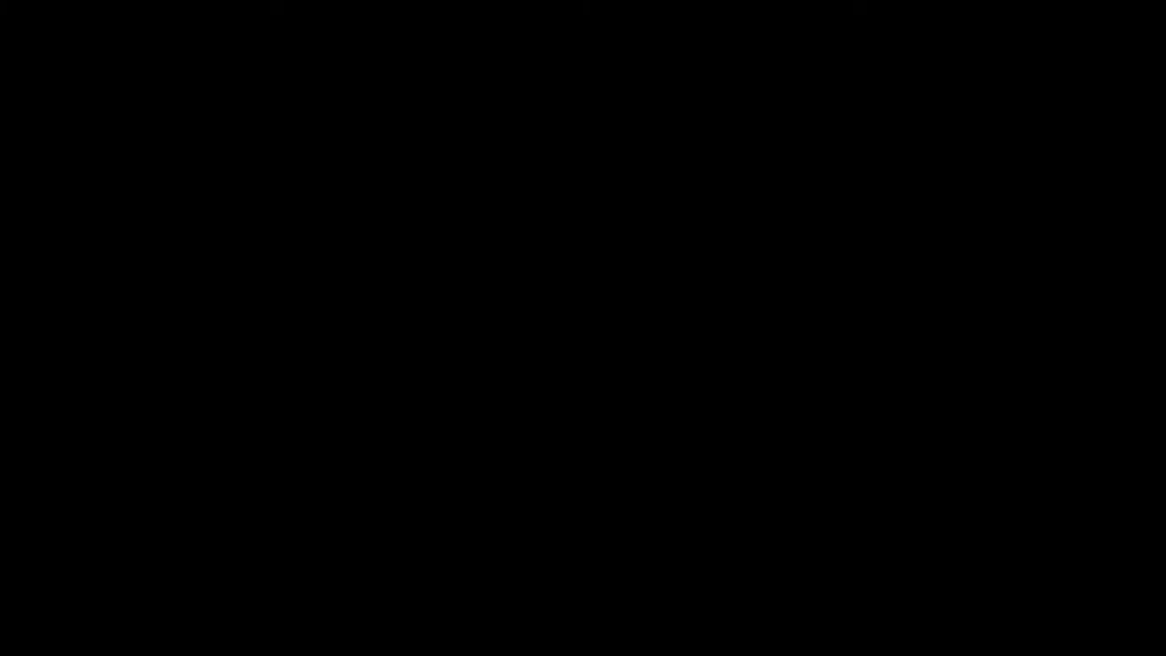